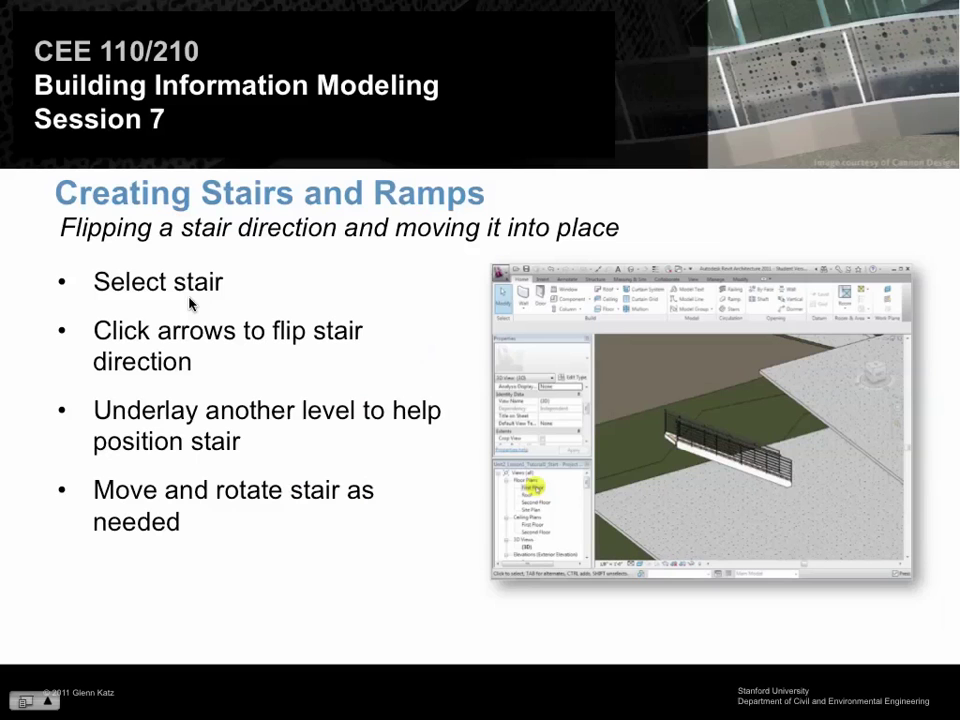
click(190, 305)
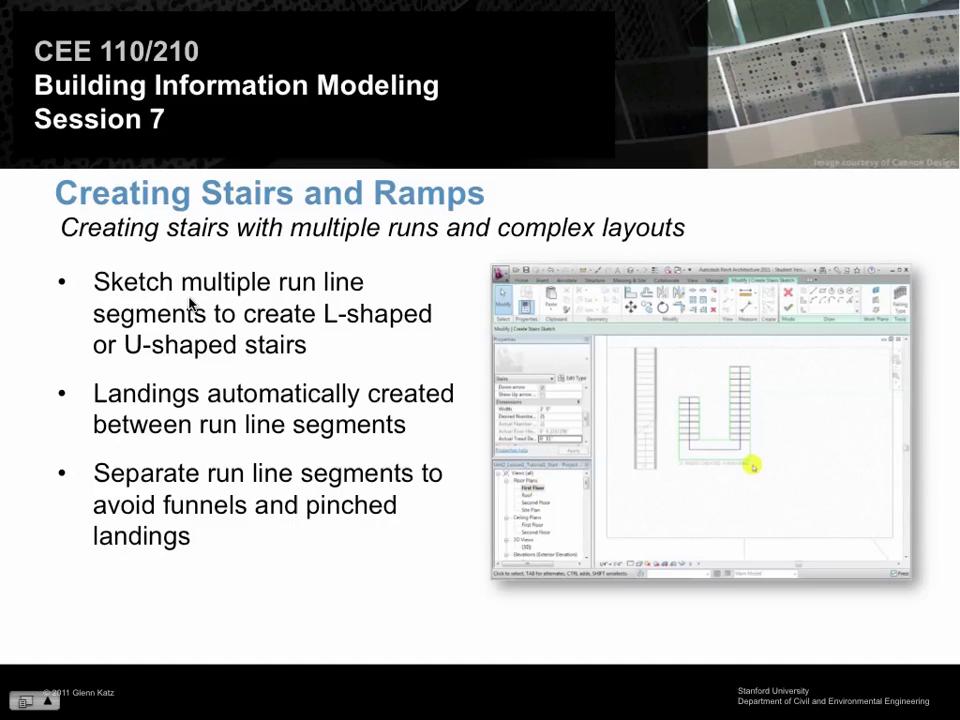
click(190, 305)
click(190, 305)
click(190, 305)
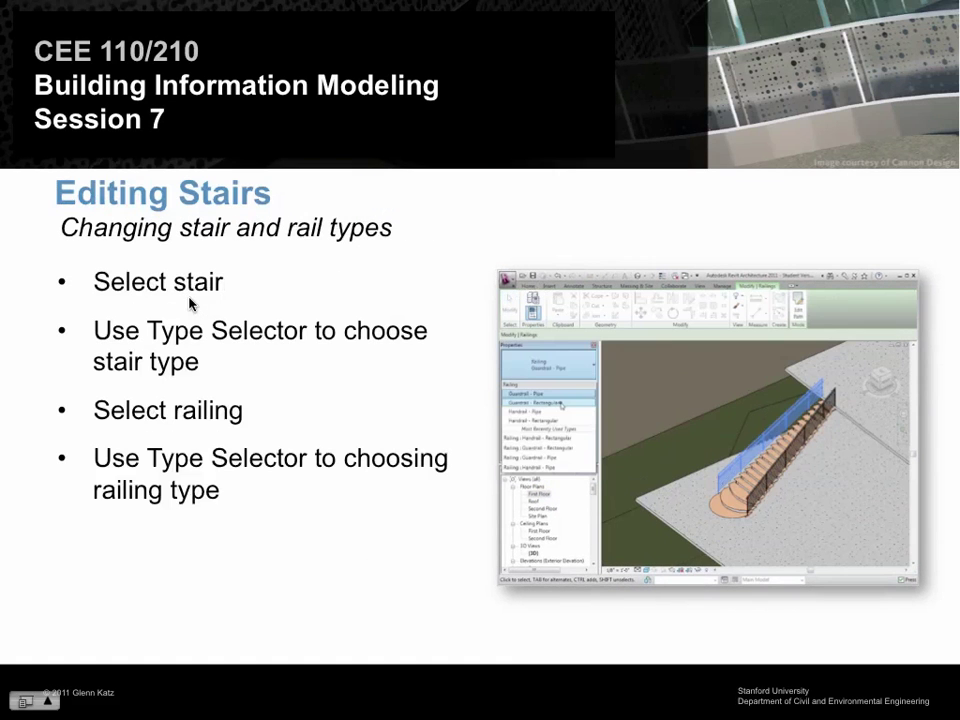
click(190, 305)
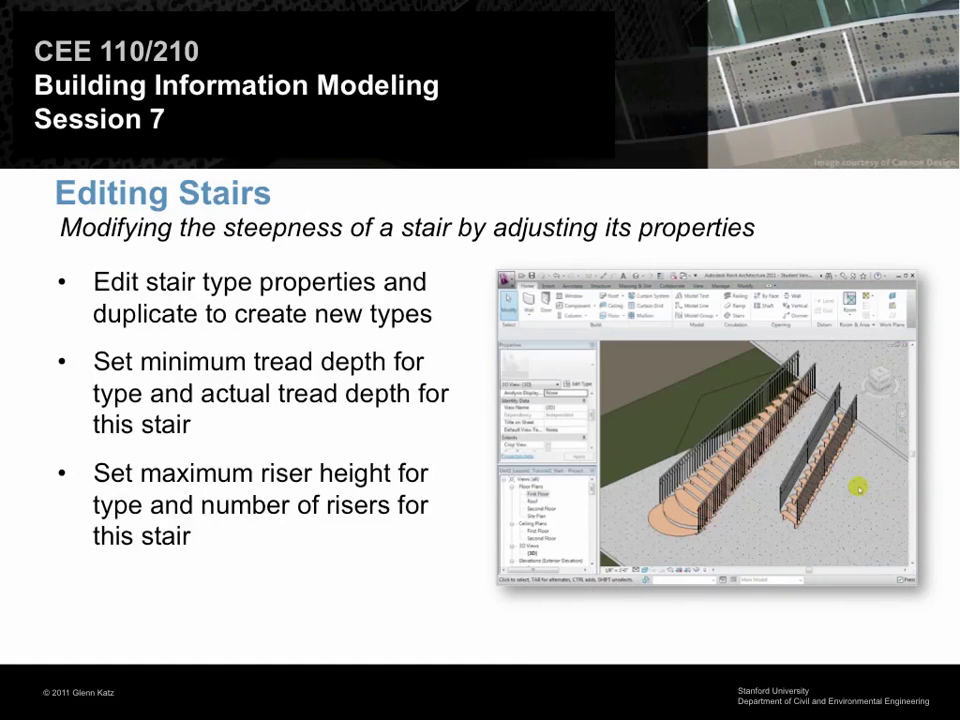
key(Left)
key(Left)
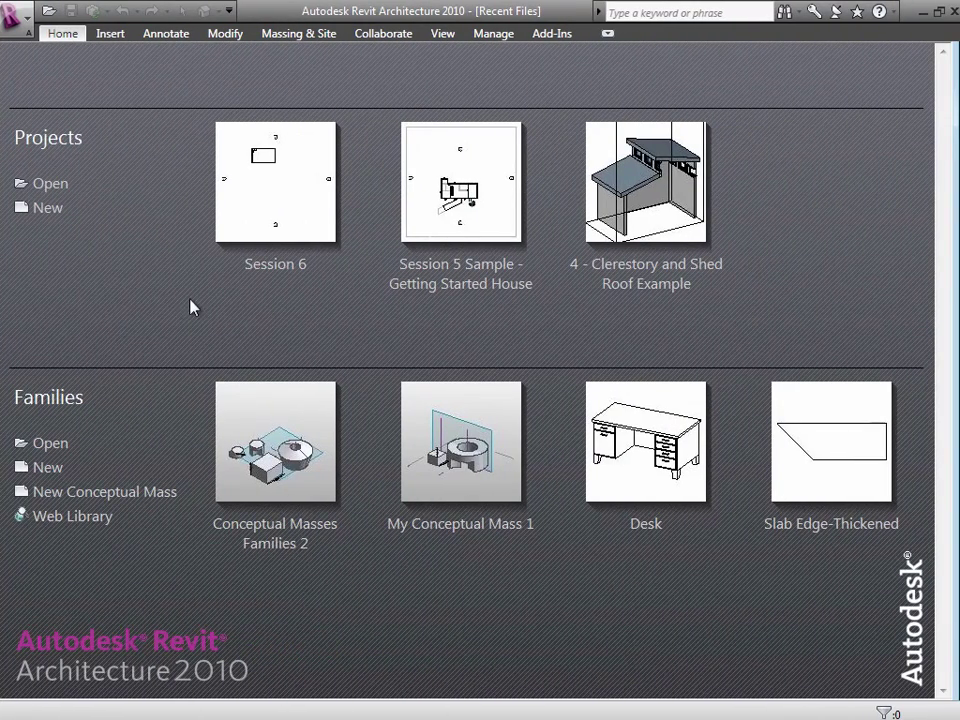
Create a new project and, in the South elevation, add four levels above Level 2, each offset 10' from the one below
click(48, 208)
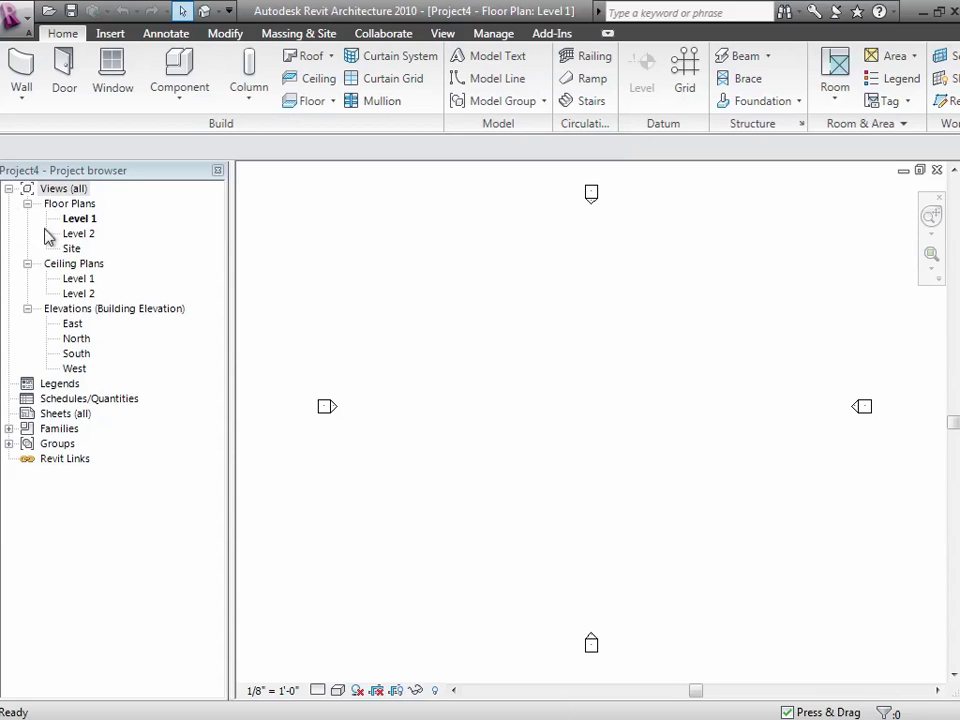
double_click(78, 355)
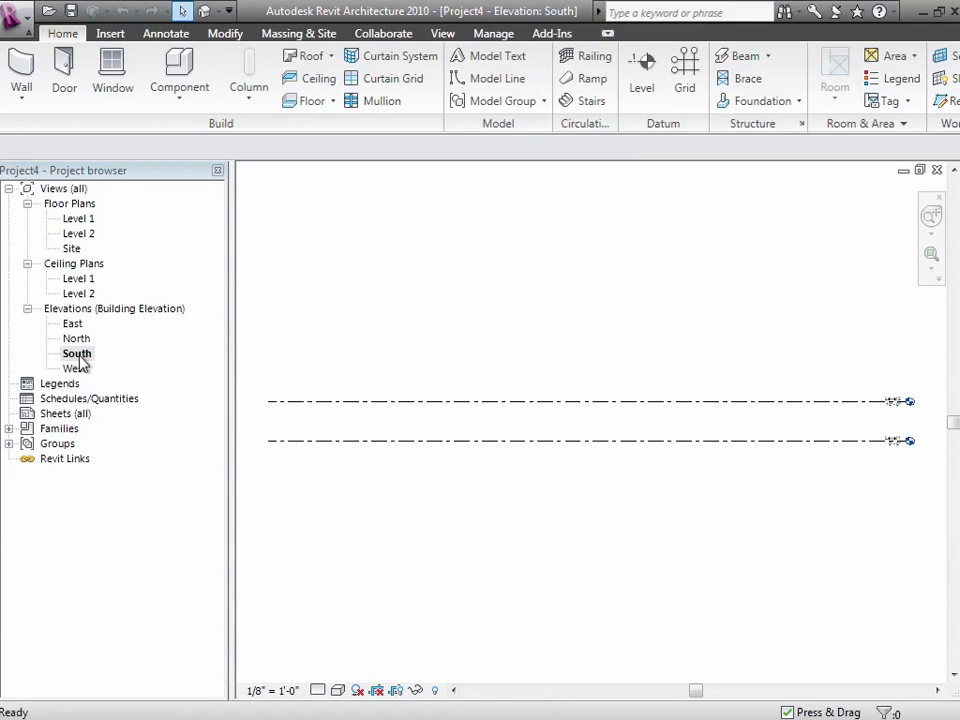
click(652, 82)
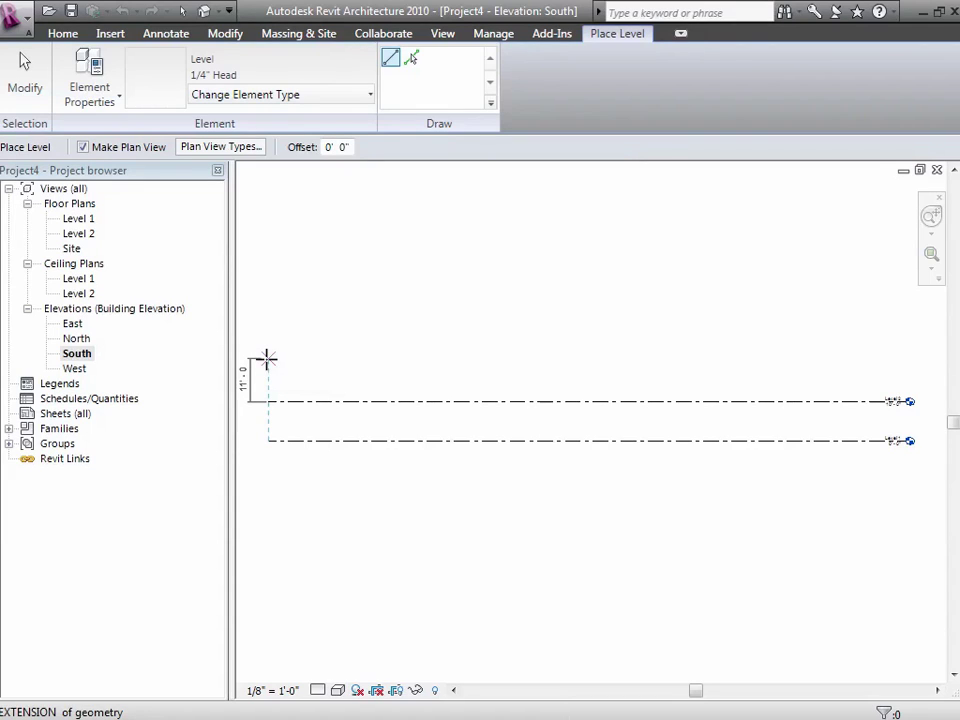
click(414, 60)
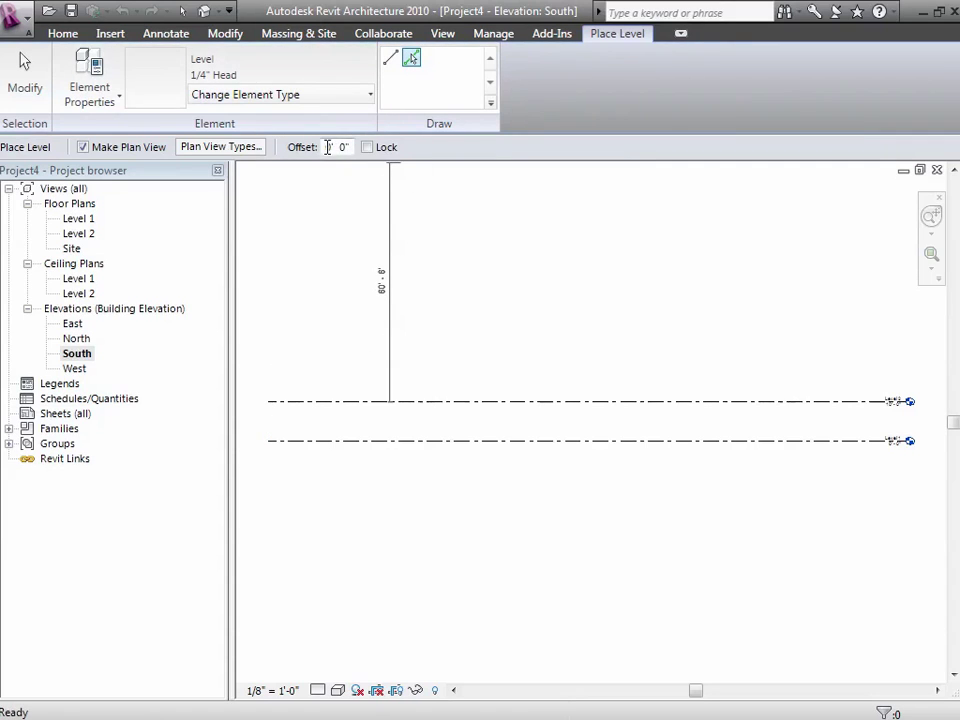
drag(327, 147, 356, 149)
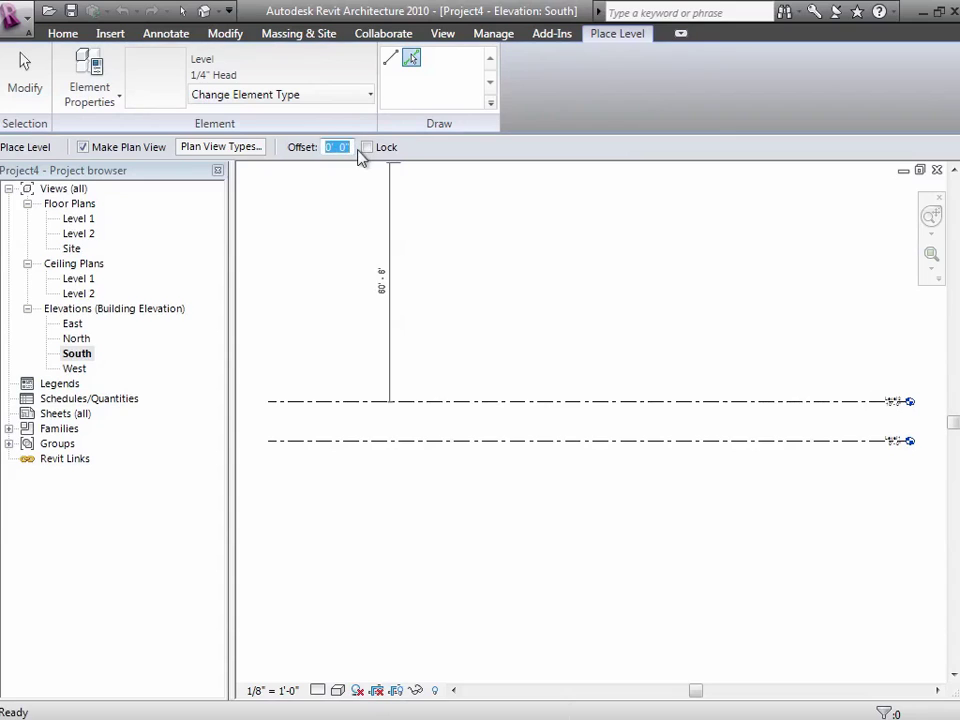
text(10)
key(Return)
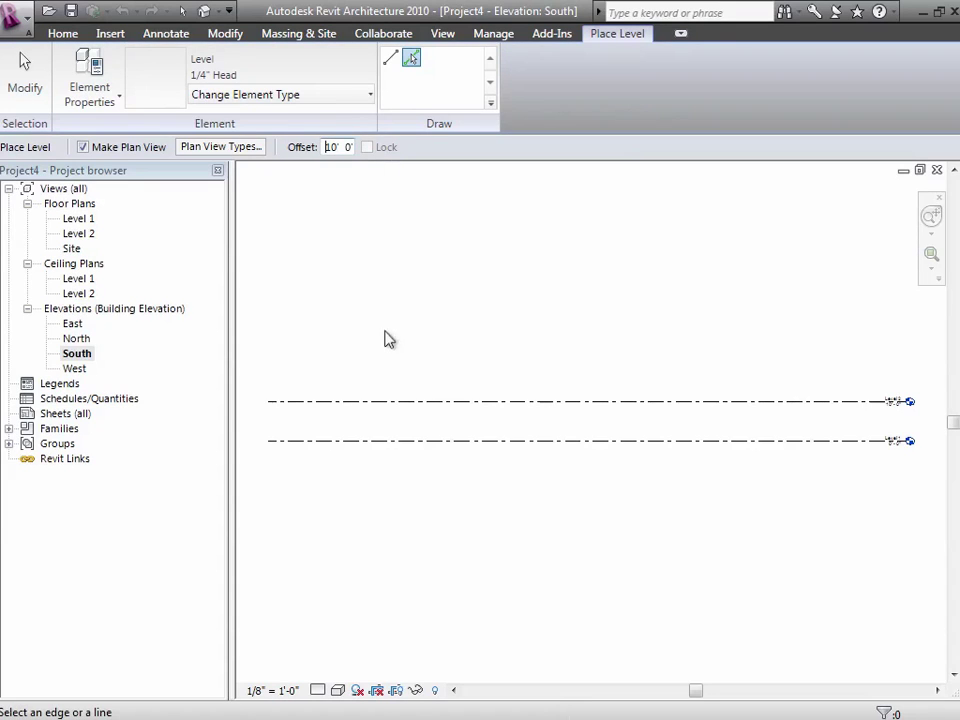
click(393, 404)
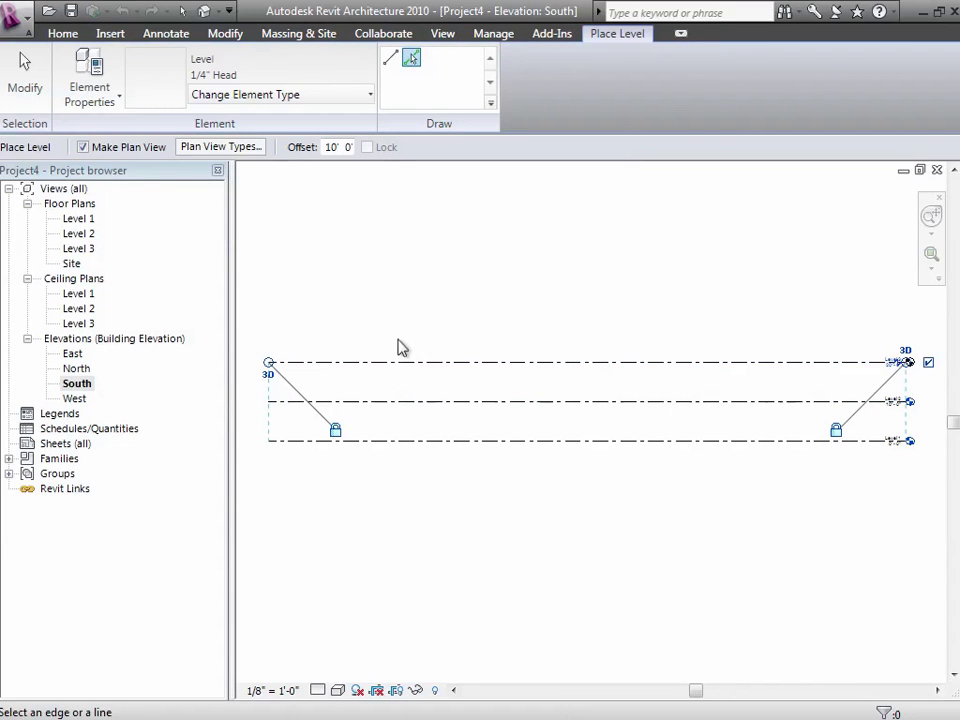
click(400, 365)
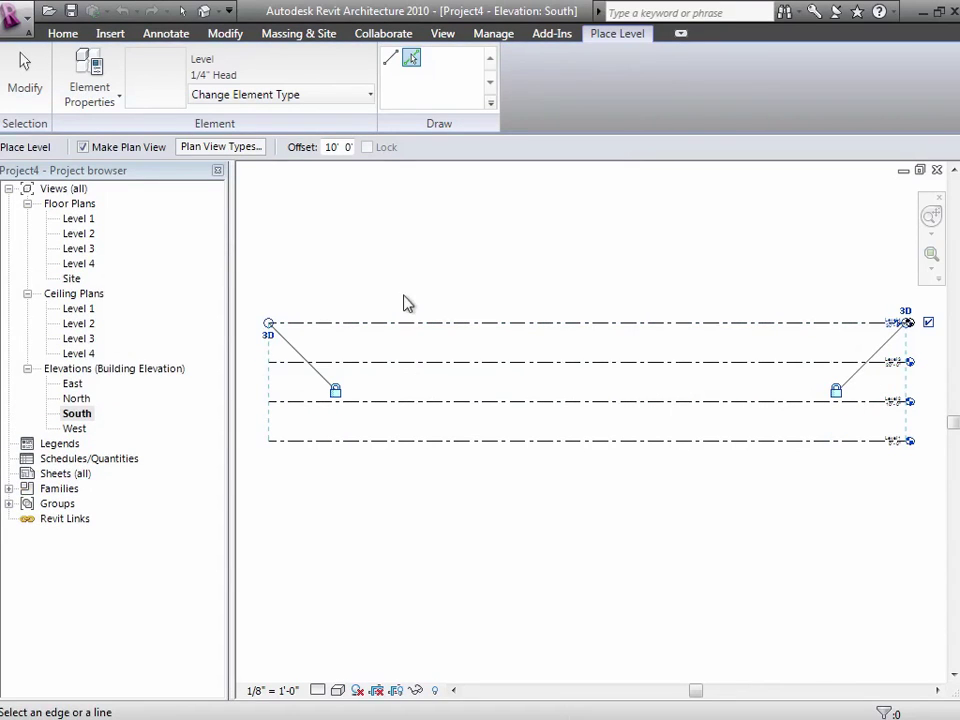
click(405, 321)
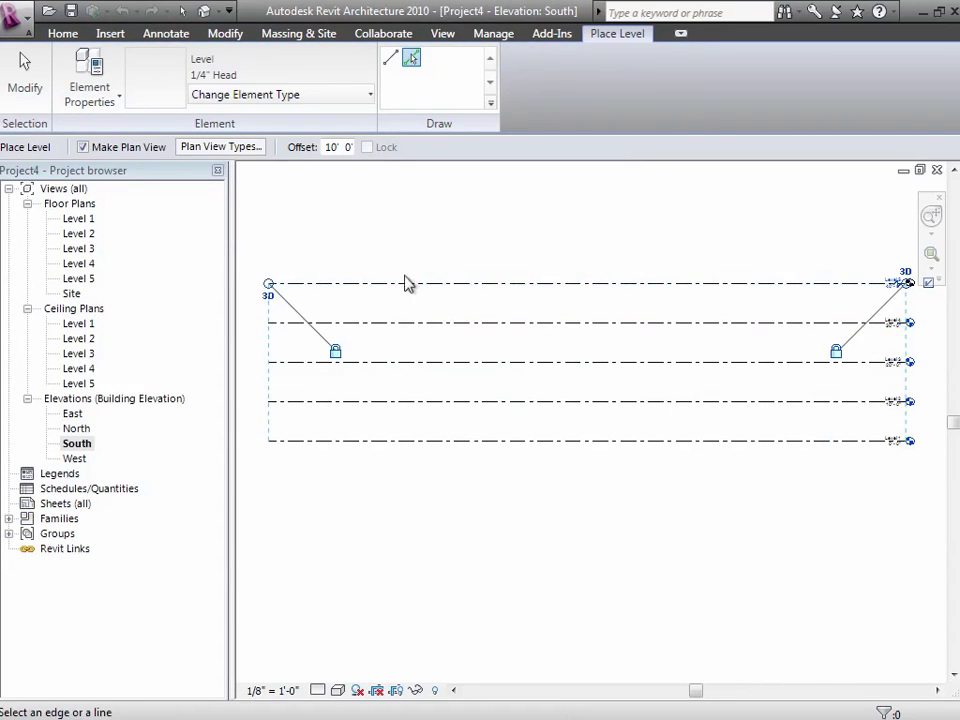
click(407, 287)
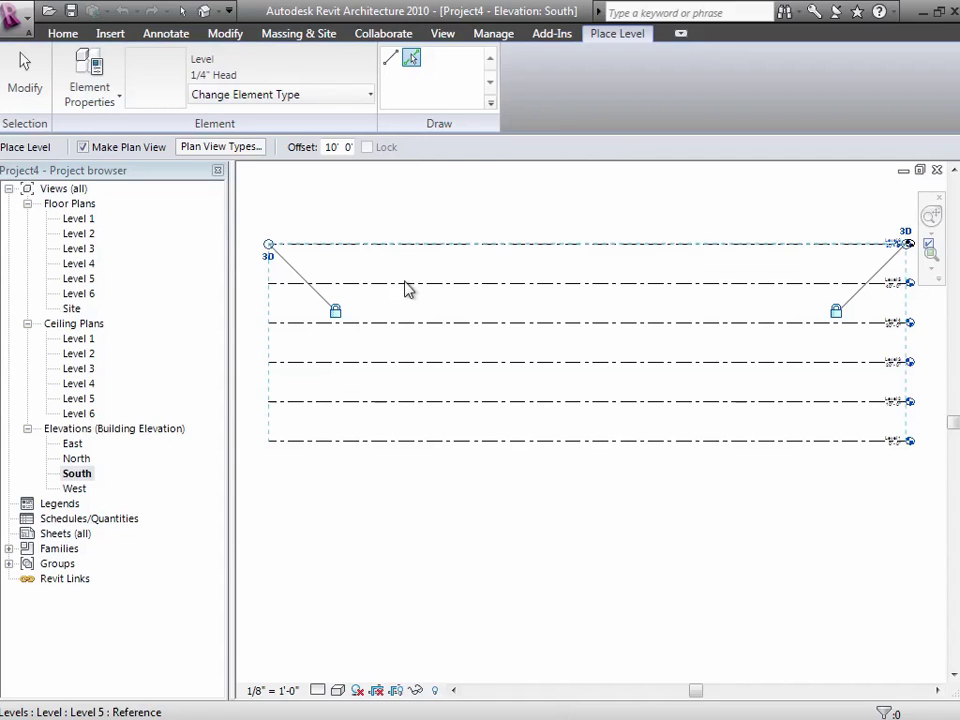
On Level 1, draw three connected Generic - 8" walls: west about 42', north about 92'-6", and east about 59'-6" long, leaving the south side open
double_click(82, 222)
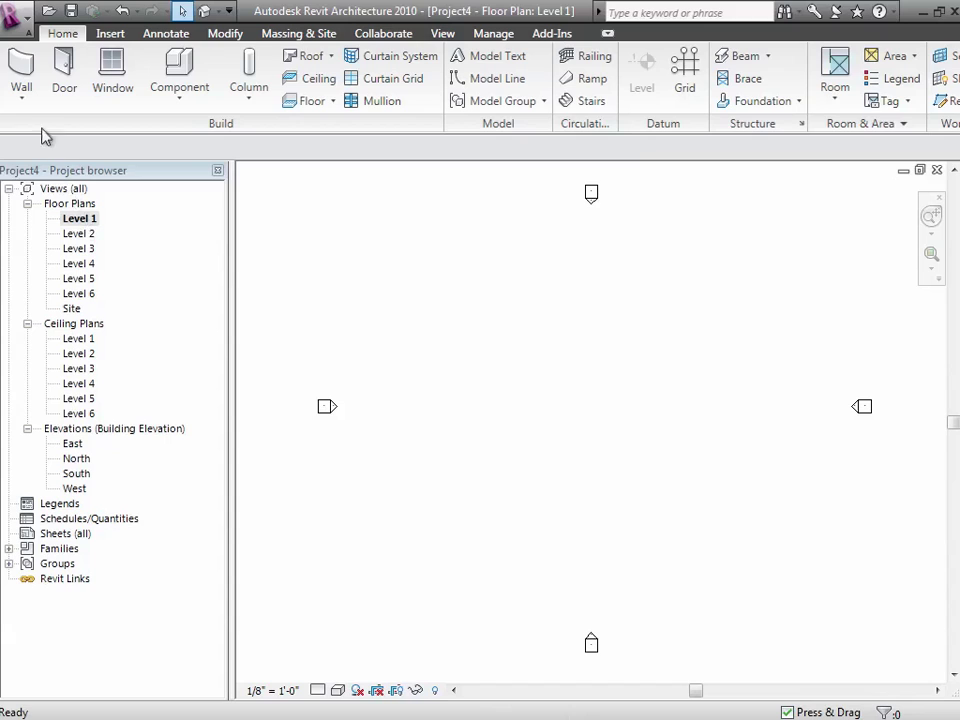
click(21, 98)
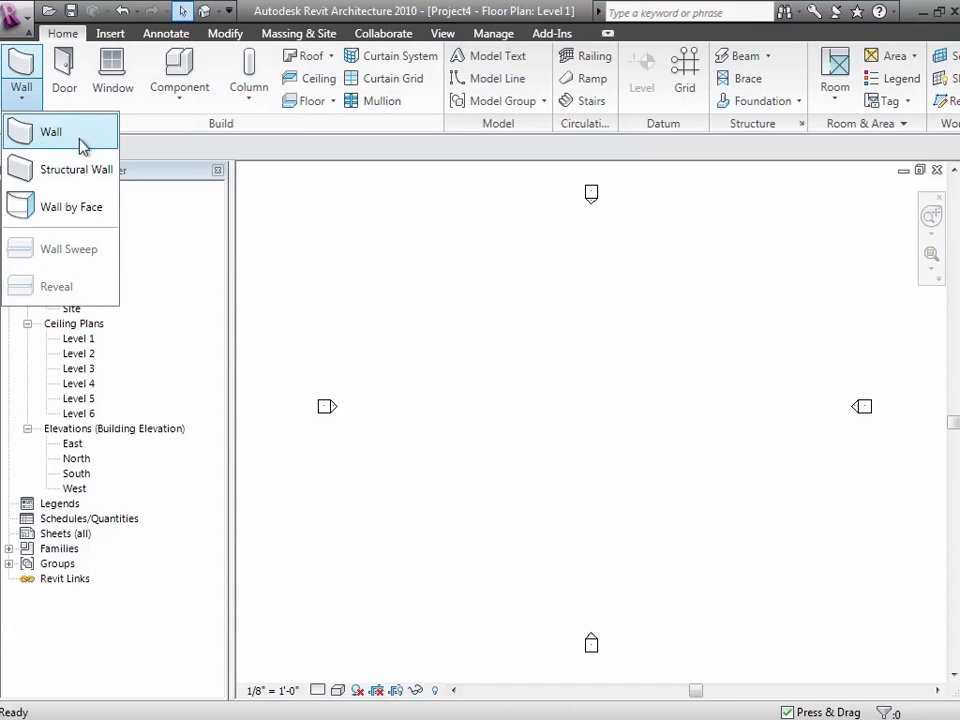
click(51, 148)
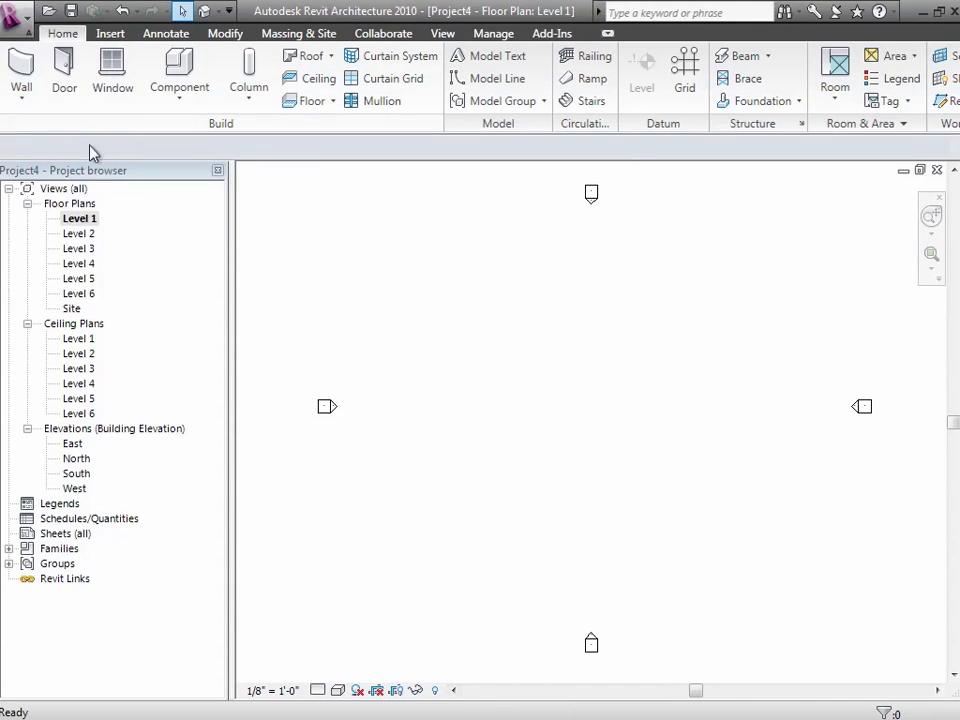
click(438, 472)
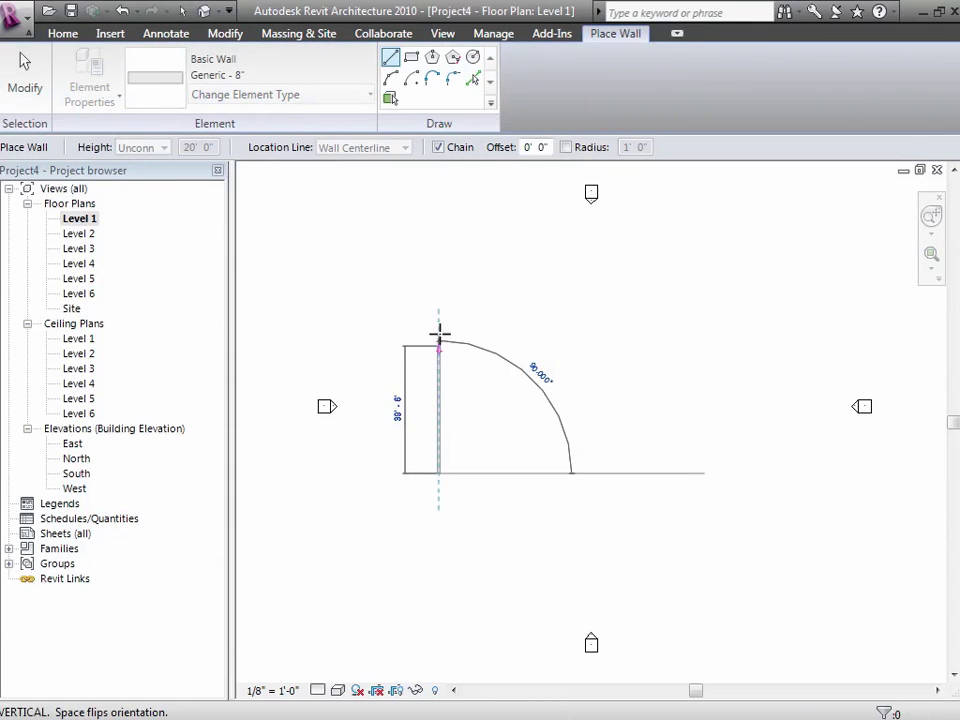
click(439, 337)
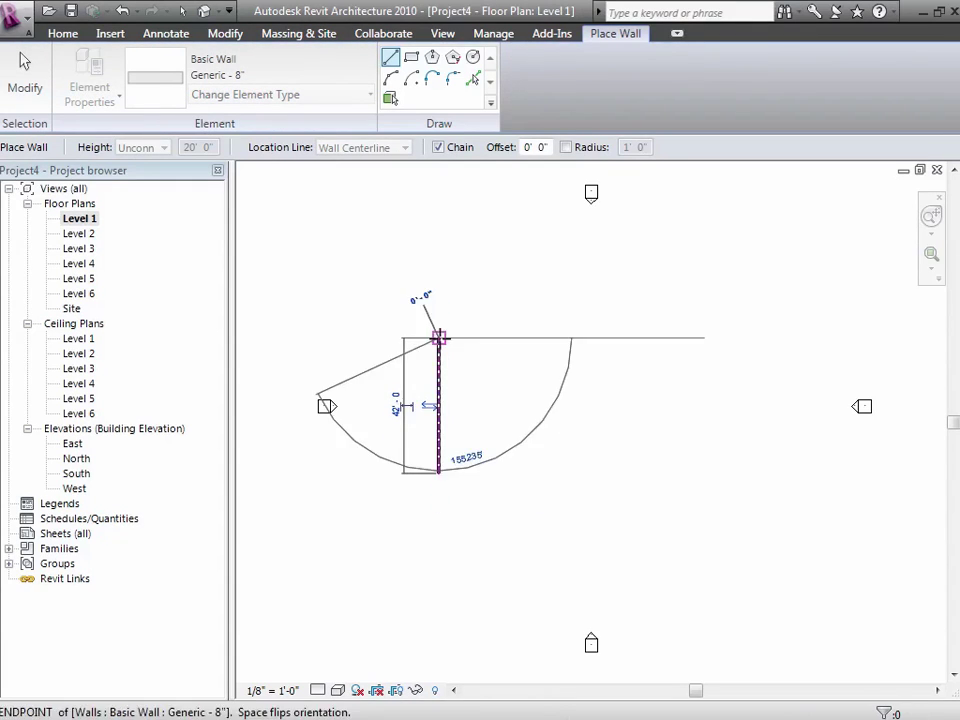
click(737, 336)
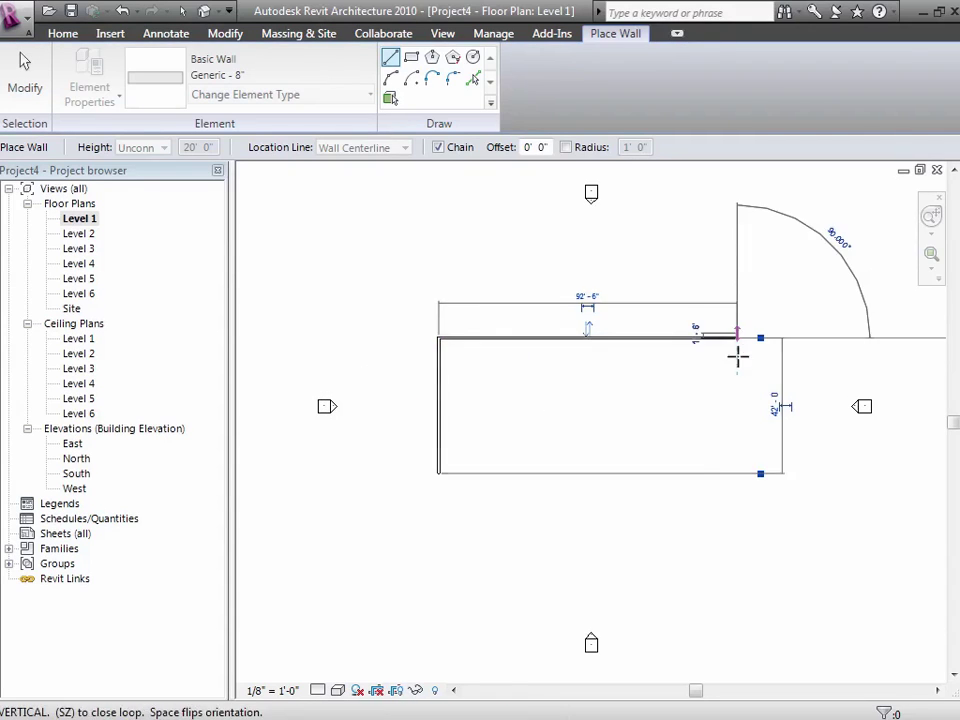
click(737, 530)
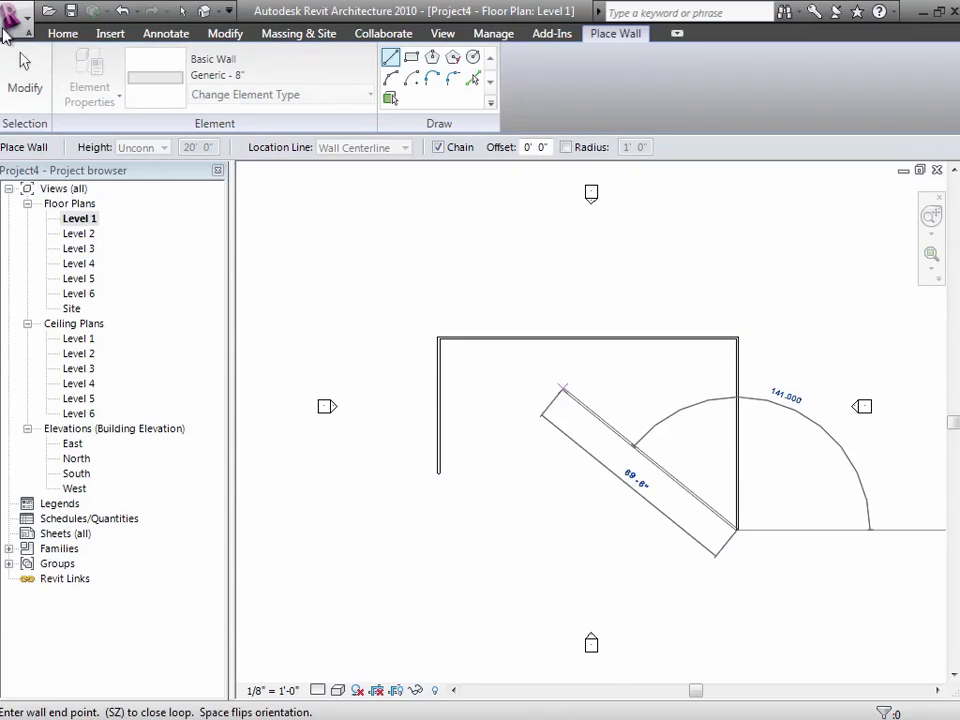
click(25, 75)
Extend the south end of the west wall so it lines up with the end of the east wall
click(439, 461)
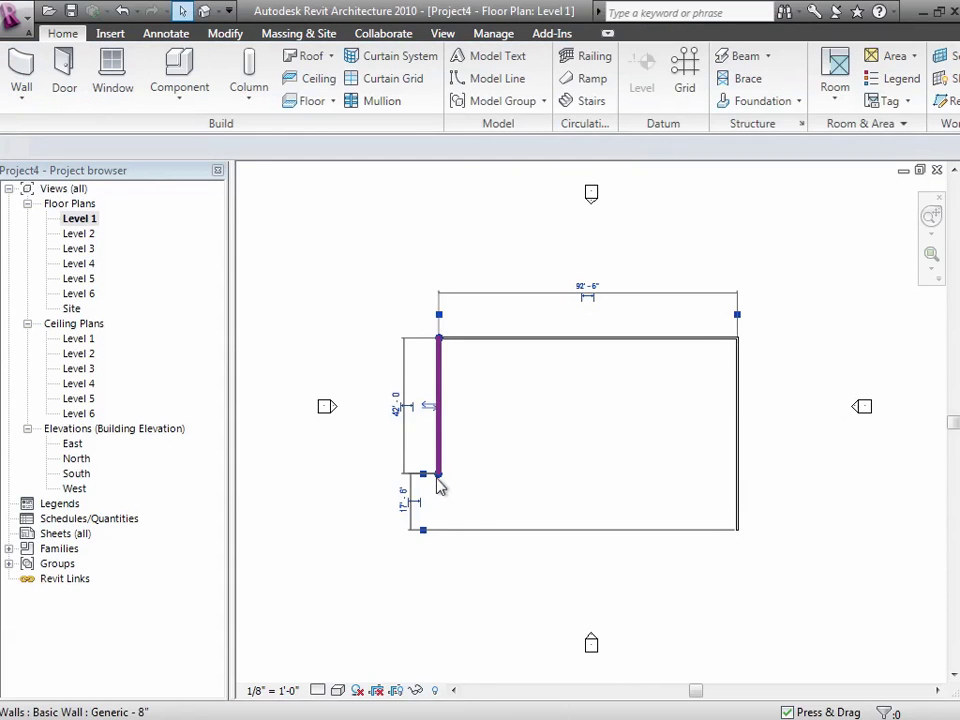
drag(439, 479, 437, 530)
click(395, 545)
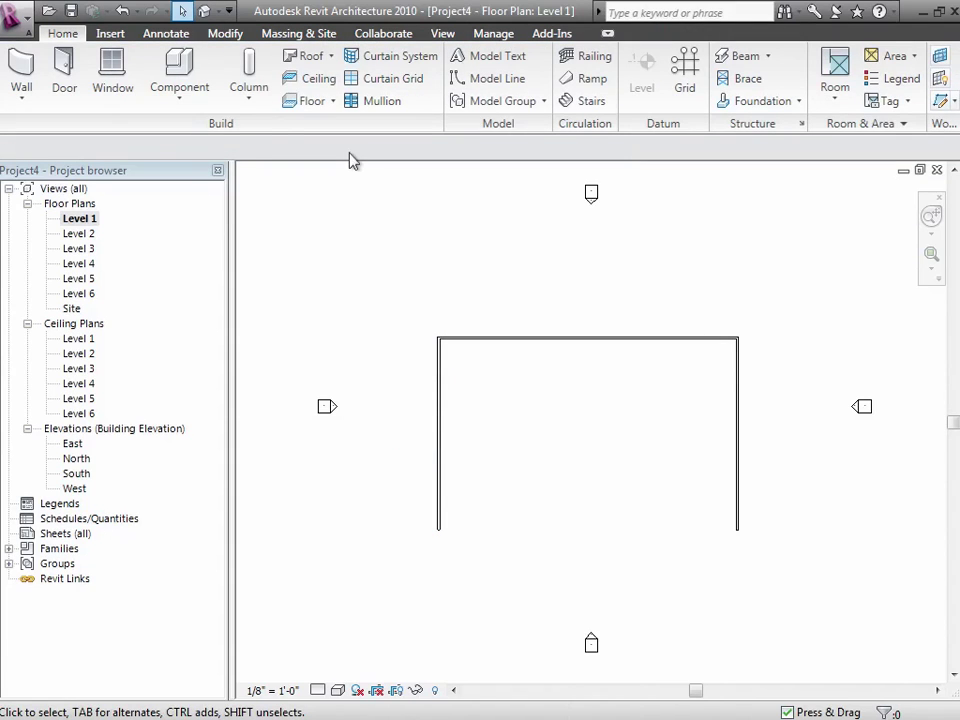
Start a floor on Level 1 and create its boundary lines from the west, north and east walls
click(313, 101)
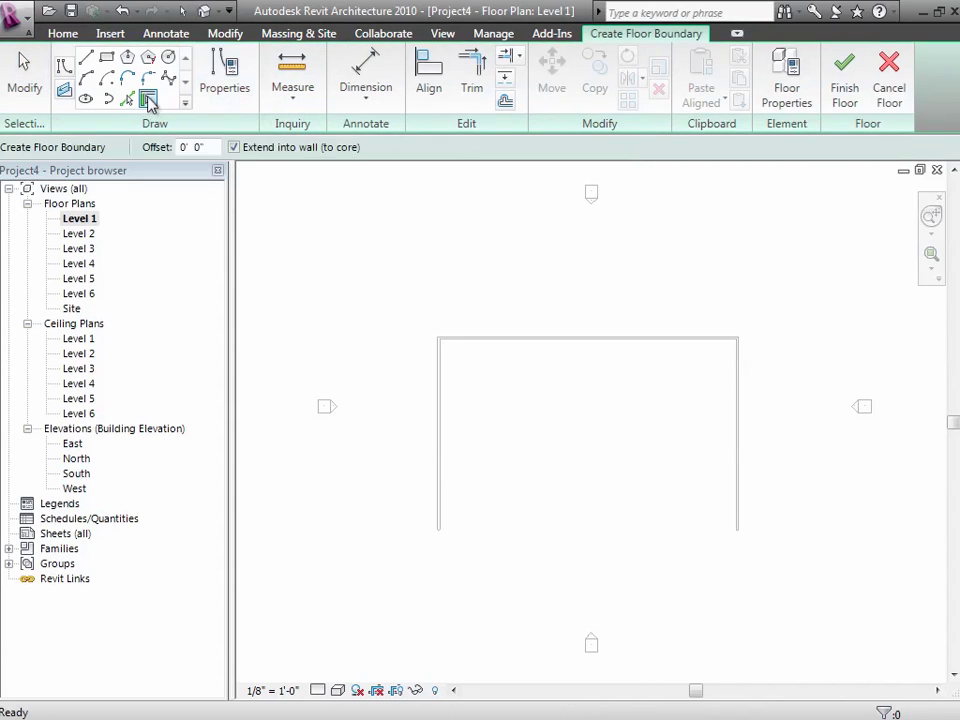
click(148, 102)
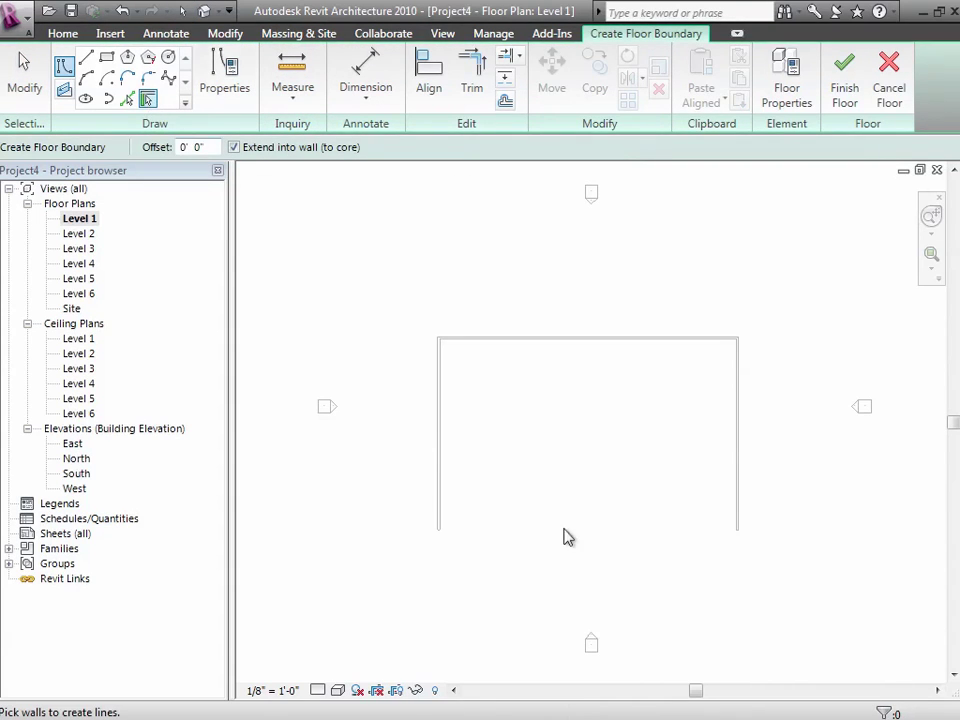
click(440, 403)
click(525, 340)
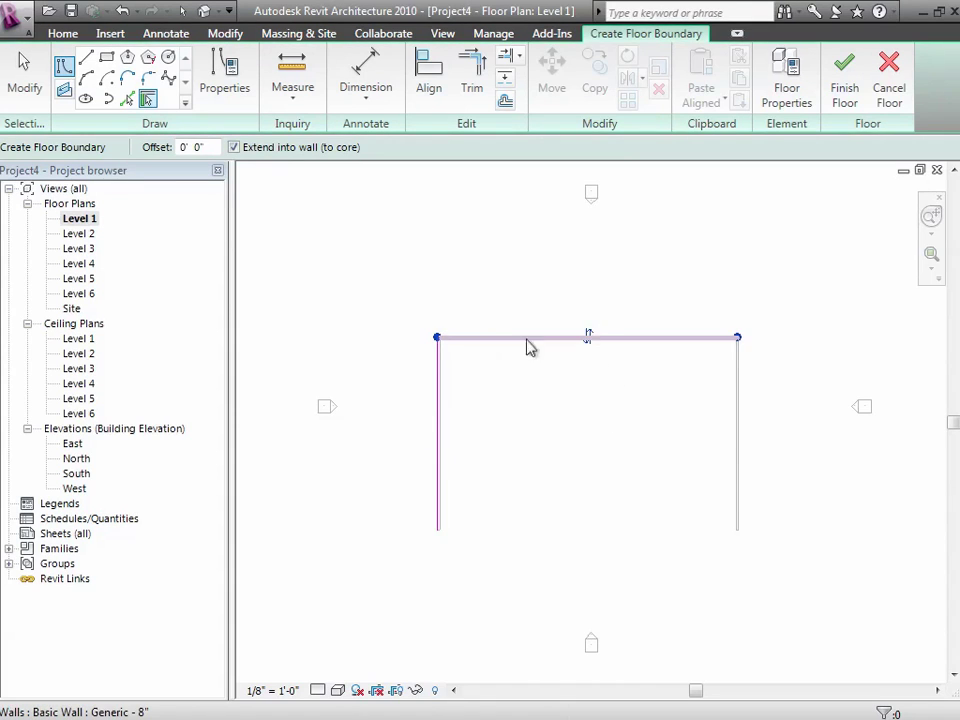
click(738, 471)
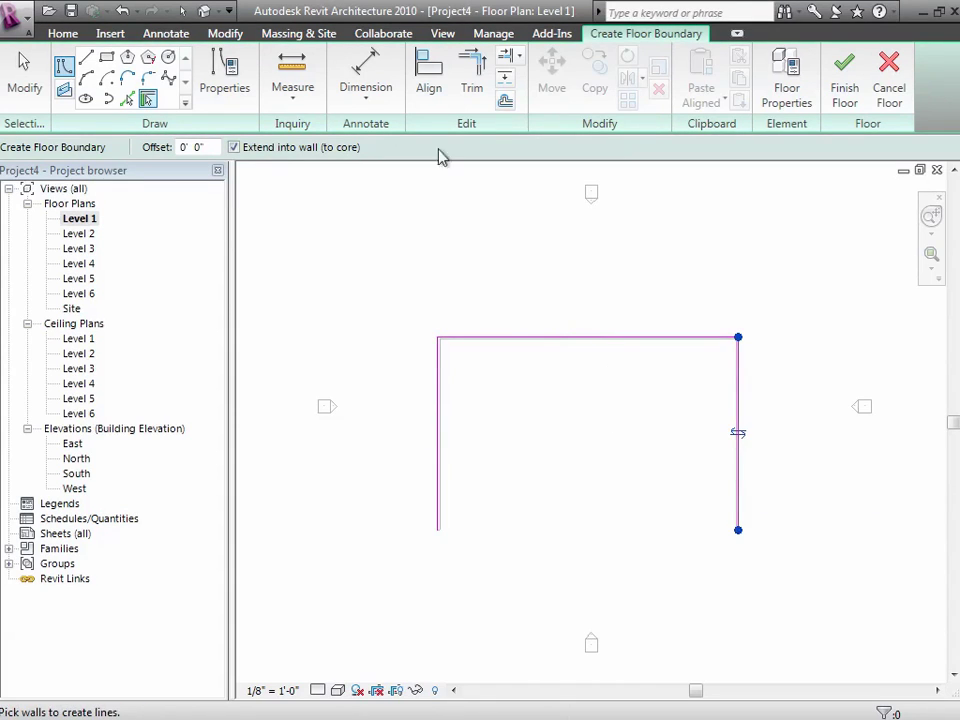
Close the floor boundary with a straight line across the open south side and finish the floor
click(86, 58)
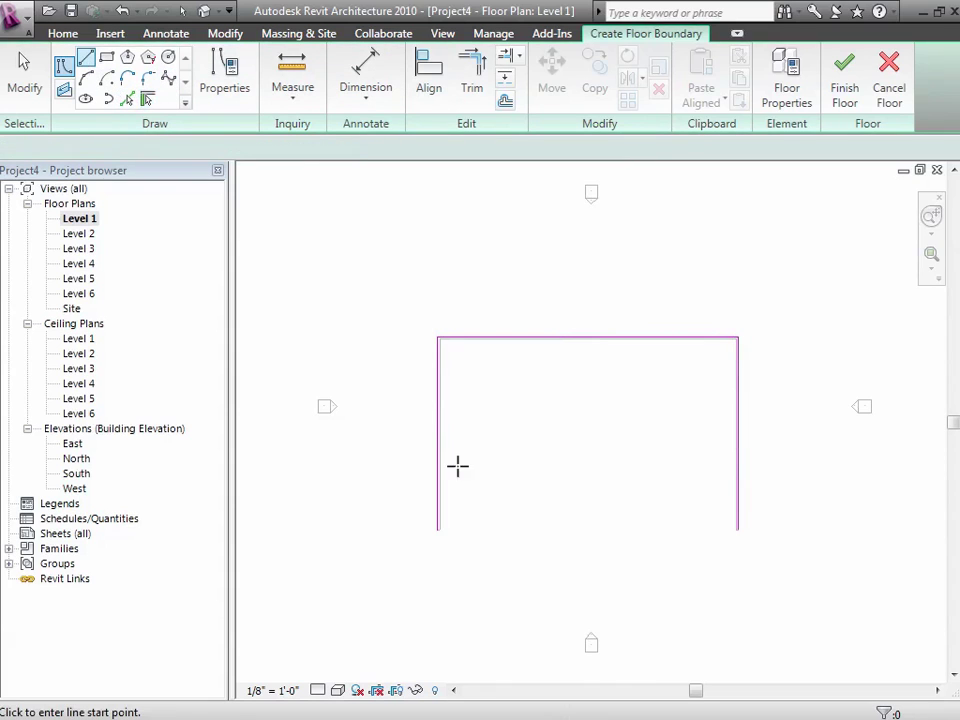
click(437, 530)
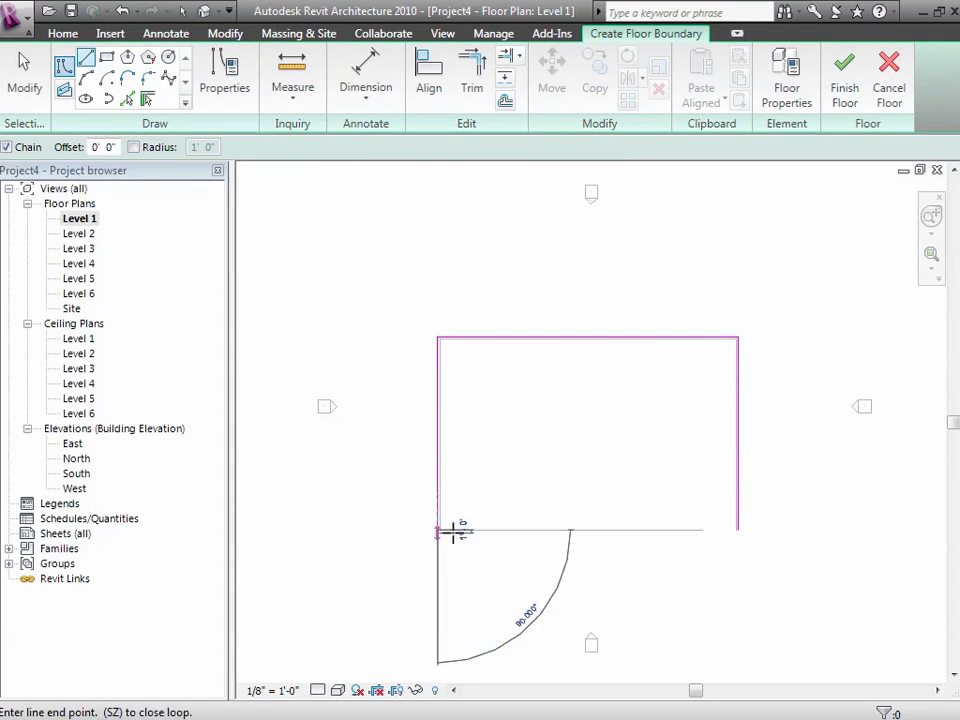
click(737, 530)
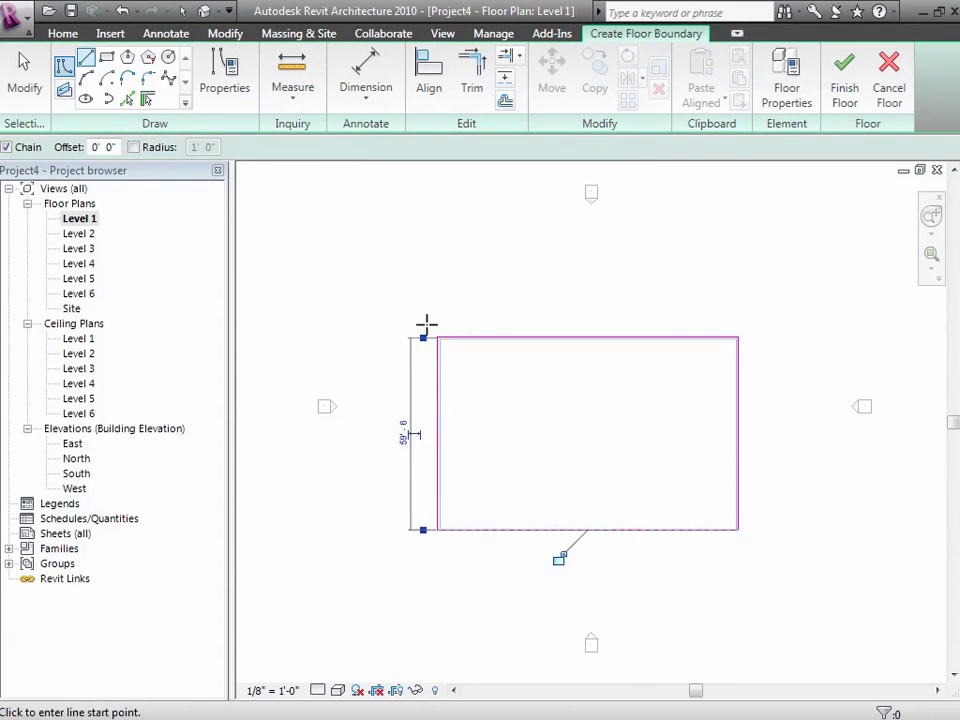
click(25, 78)
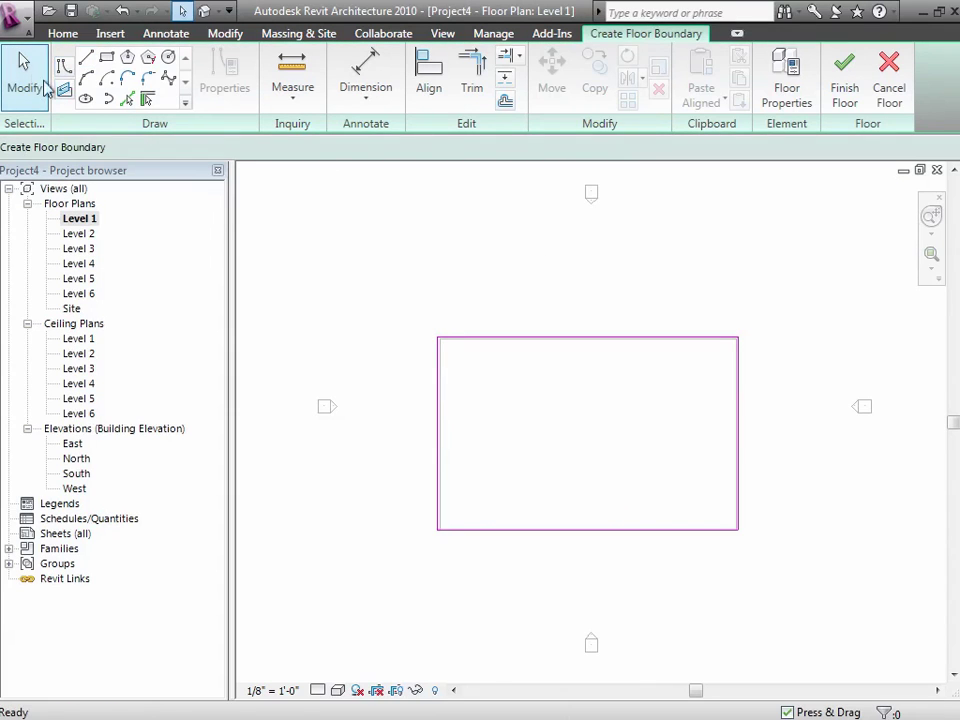
click(853, 88)
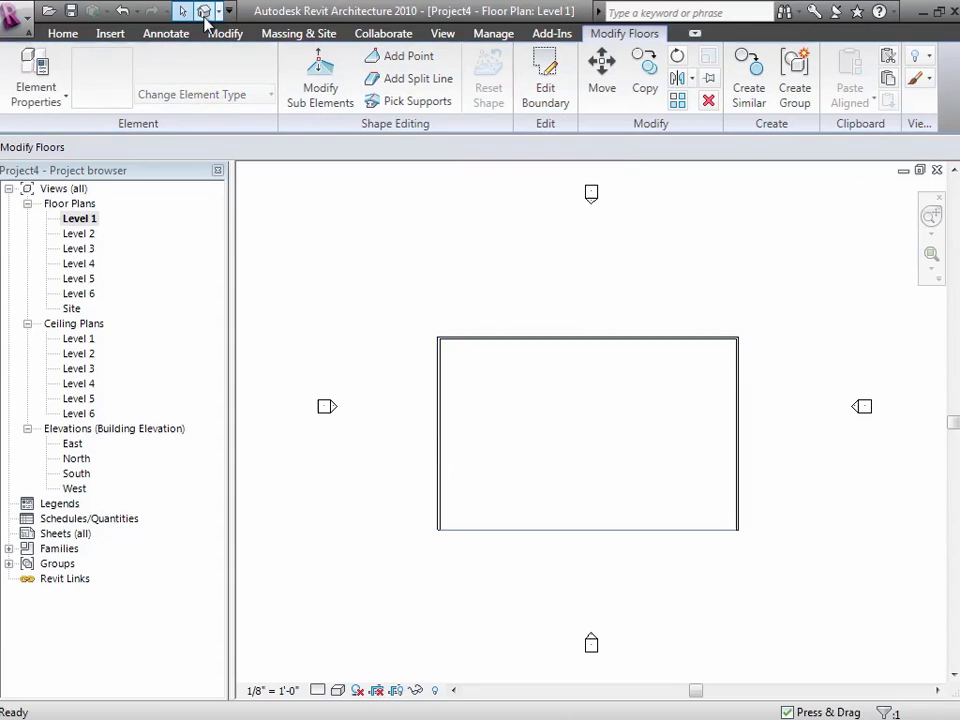
In the 3D view, select the three connected walls and set their top constraint to Up to level: Level 6
click(205, 16)
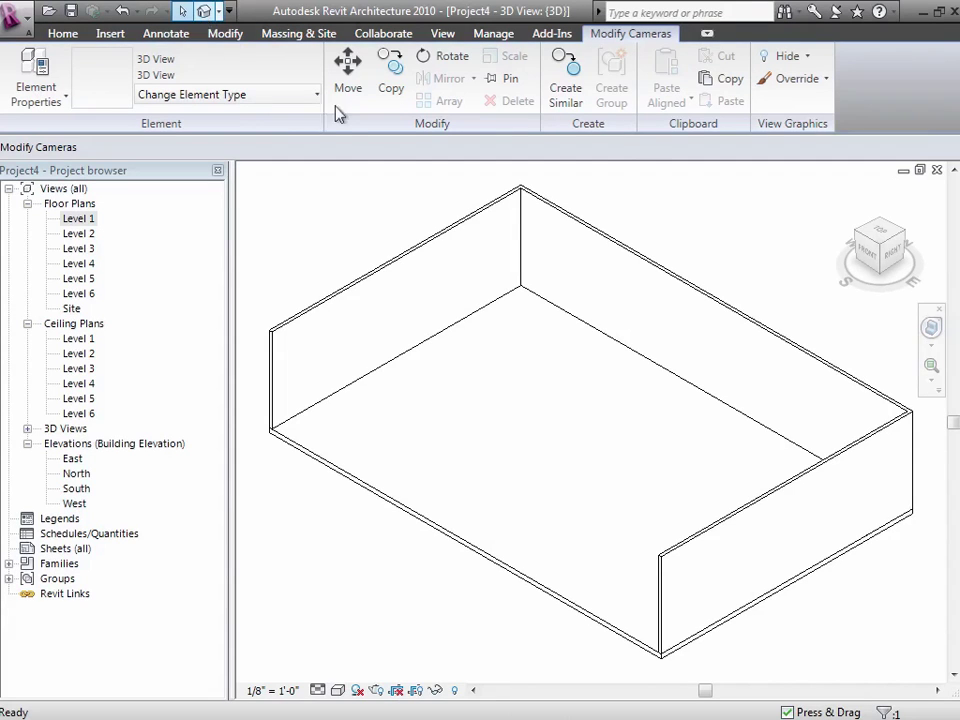
key(Tab)
click(345, 300)
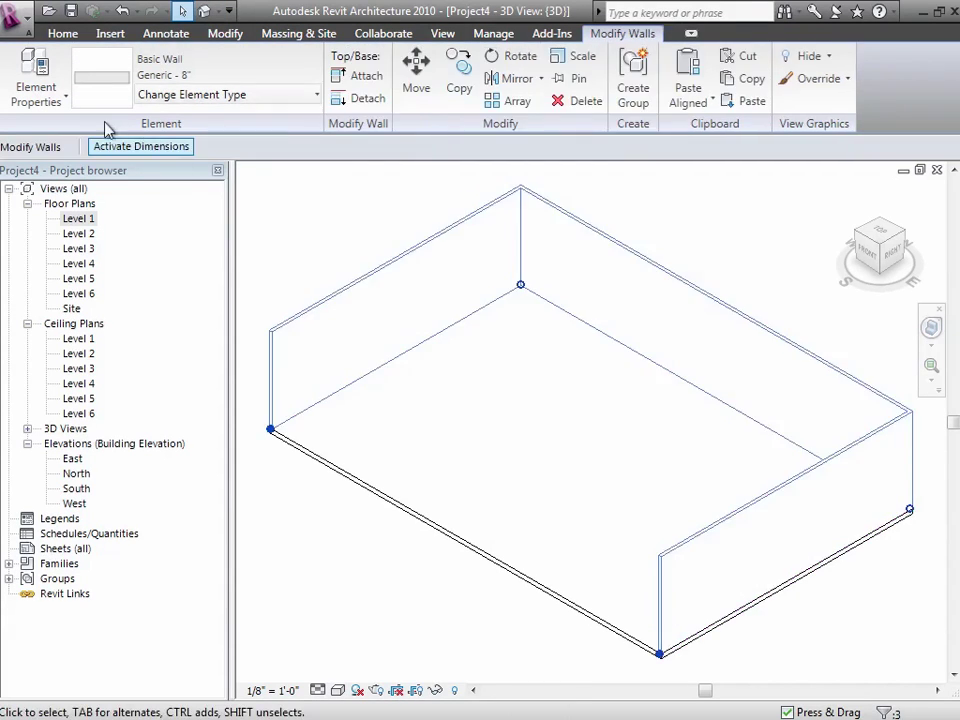
click(64, 98)
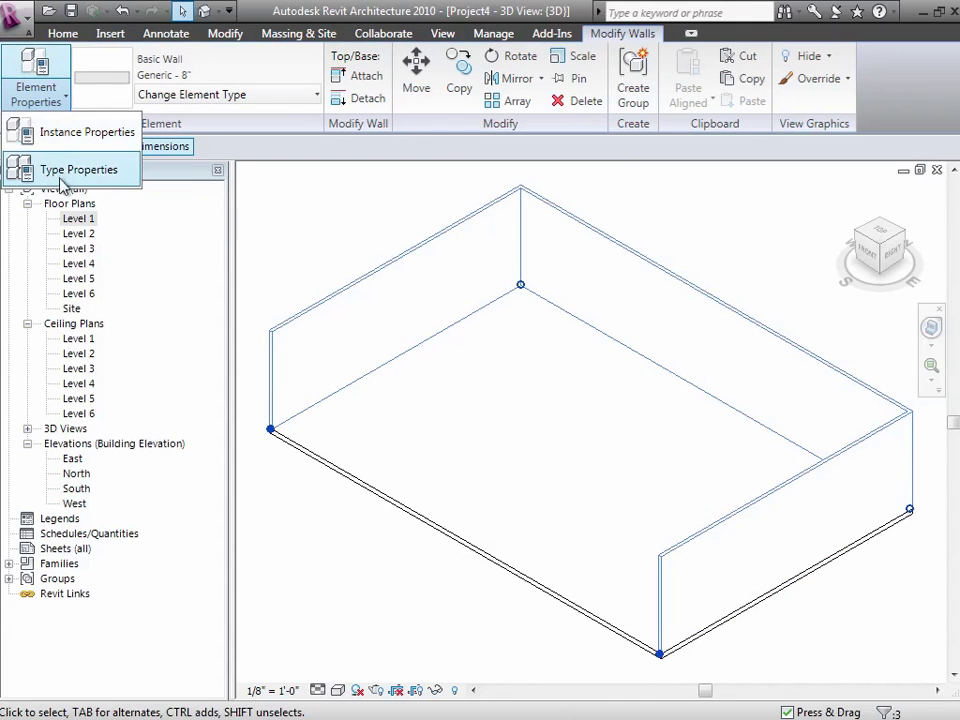
click(62, 134)
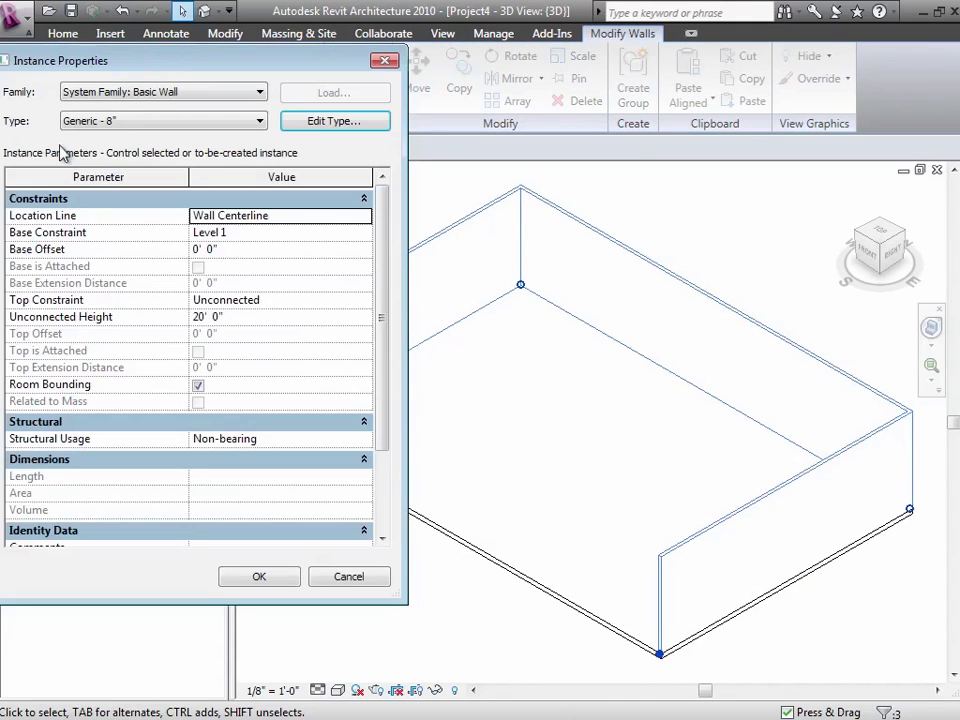
click(368, 302)
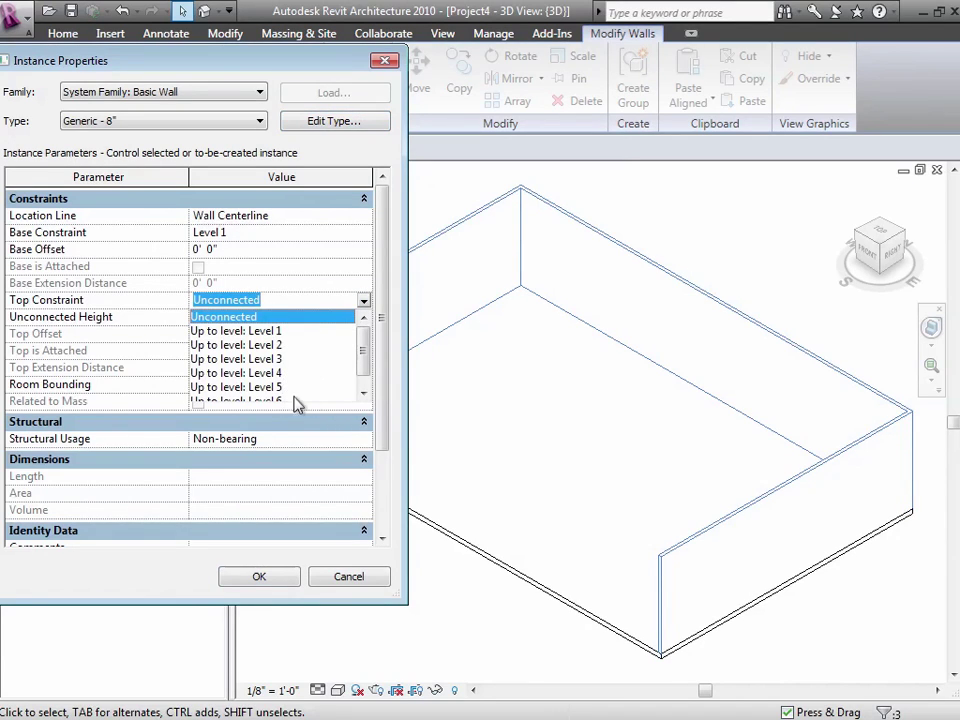
click(363, 392)
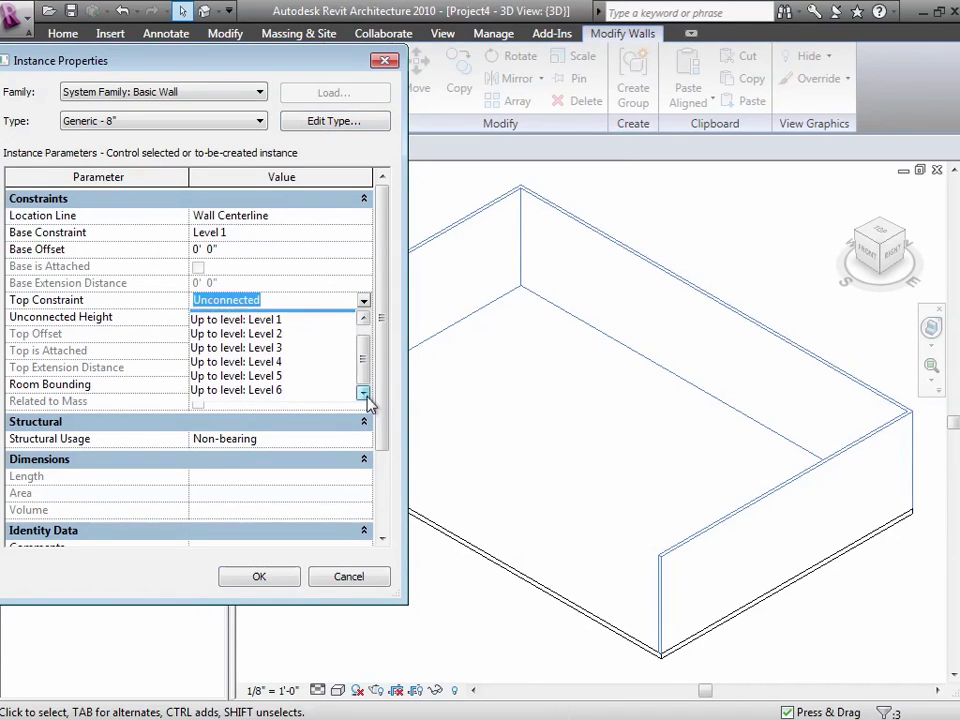
click(292, 387)
click(262, 578)
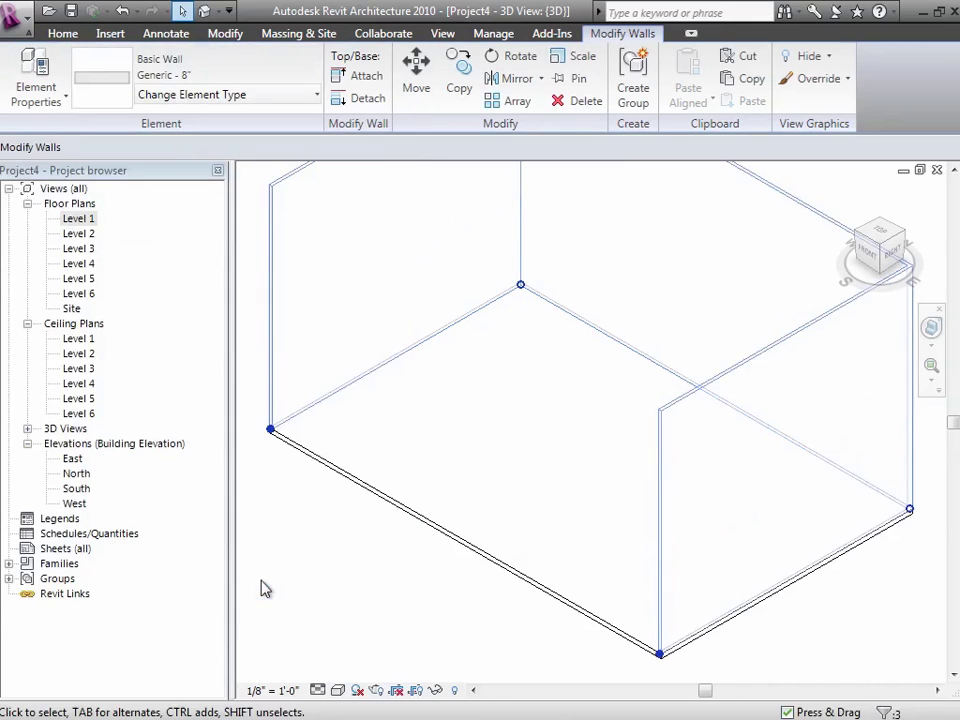
click(325, 612)
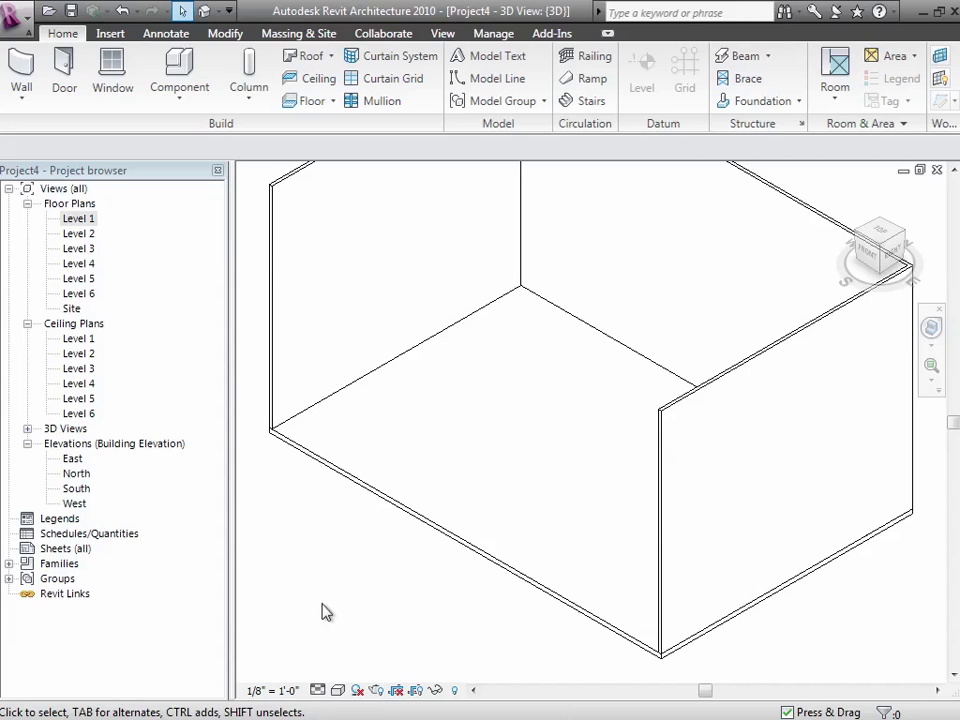
Start a floor on Level 2 and create its boundary lines from the west, north and east walls
double_click(86, 236)
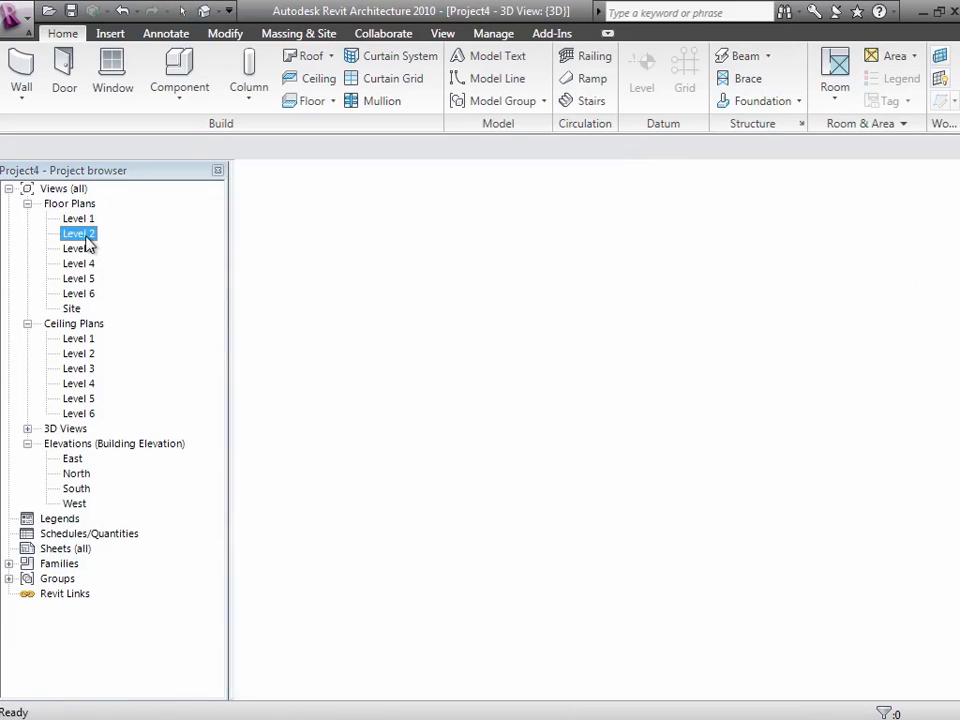
click(320, 103)
click(148, 98)
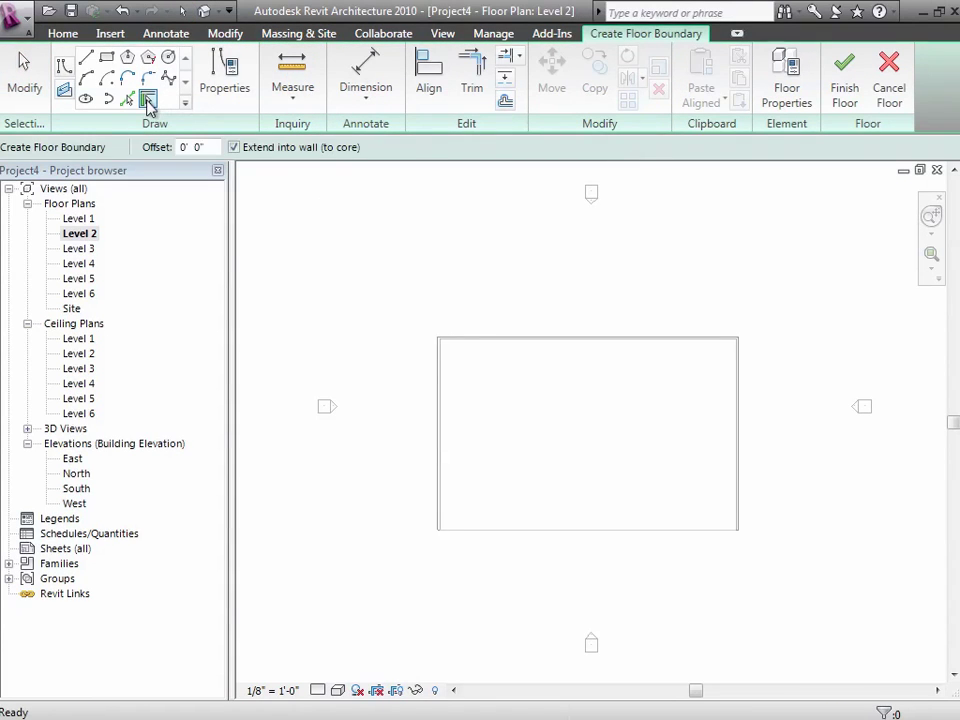
click(442, 388)
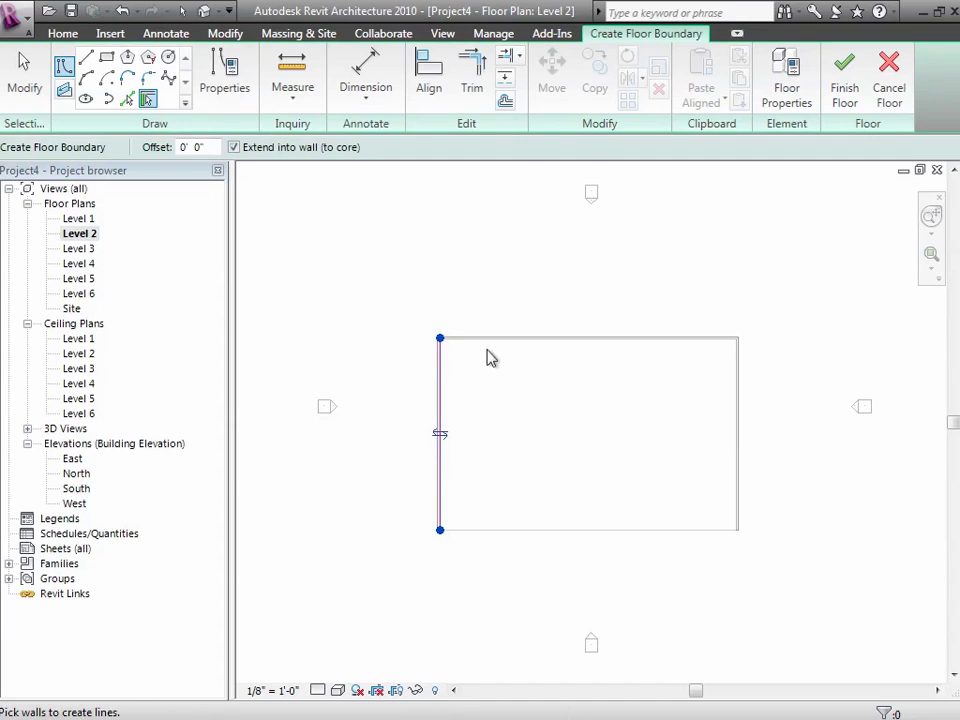
click(514, 342)
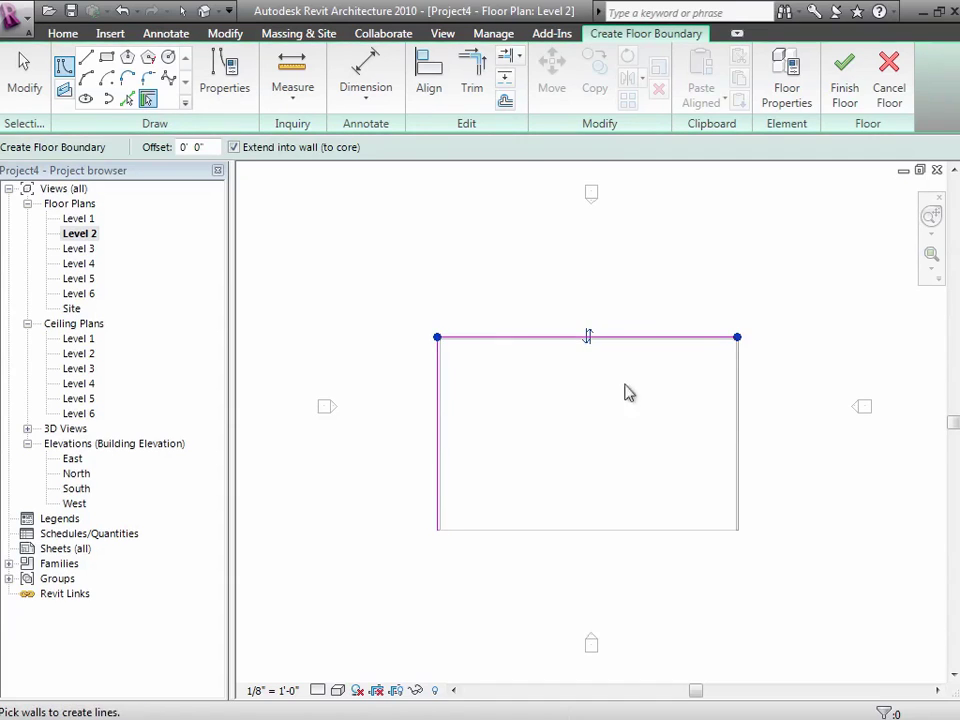
click(737, 409)
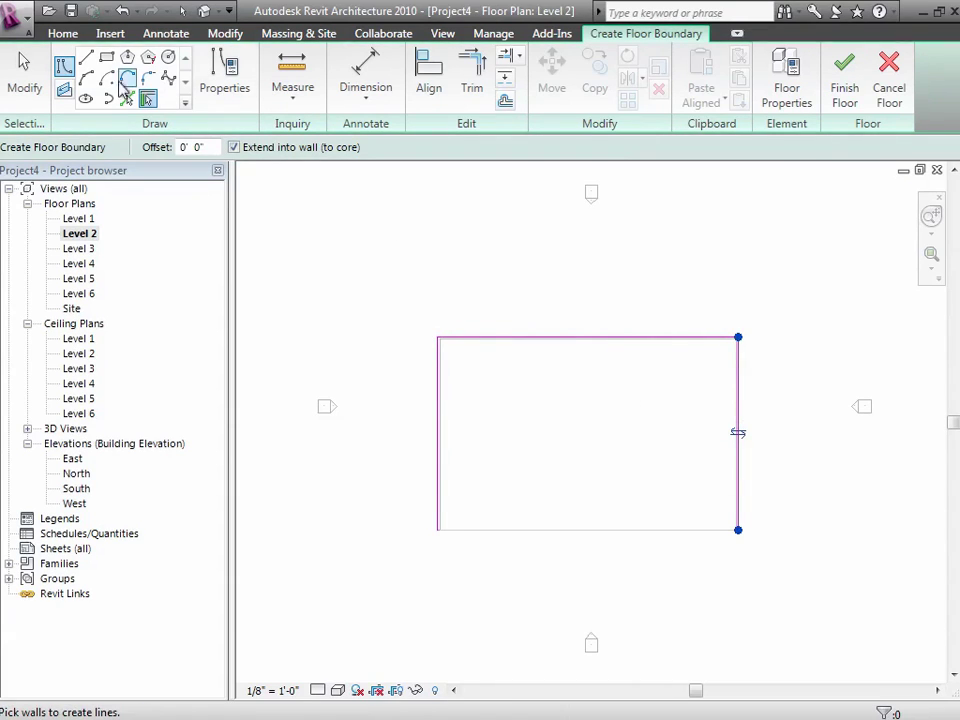
Draw a straight boundary line across the building's middle and trim the side lines to it, keeping the north half as the Level 2 floor
click(86, 57)
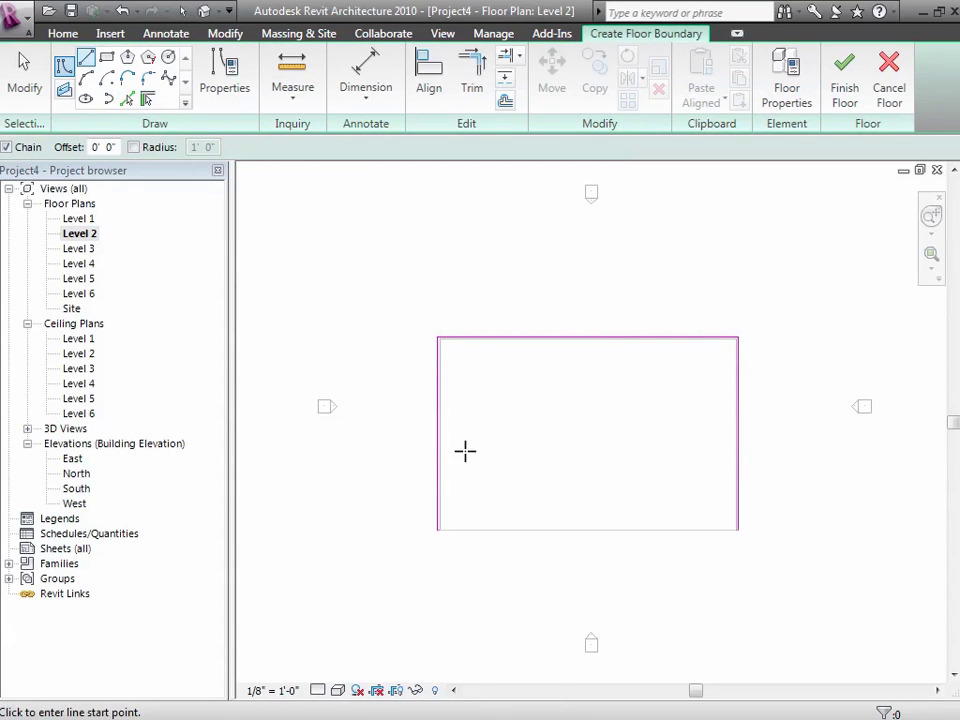
click(438, 435)
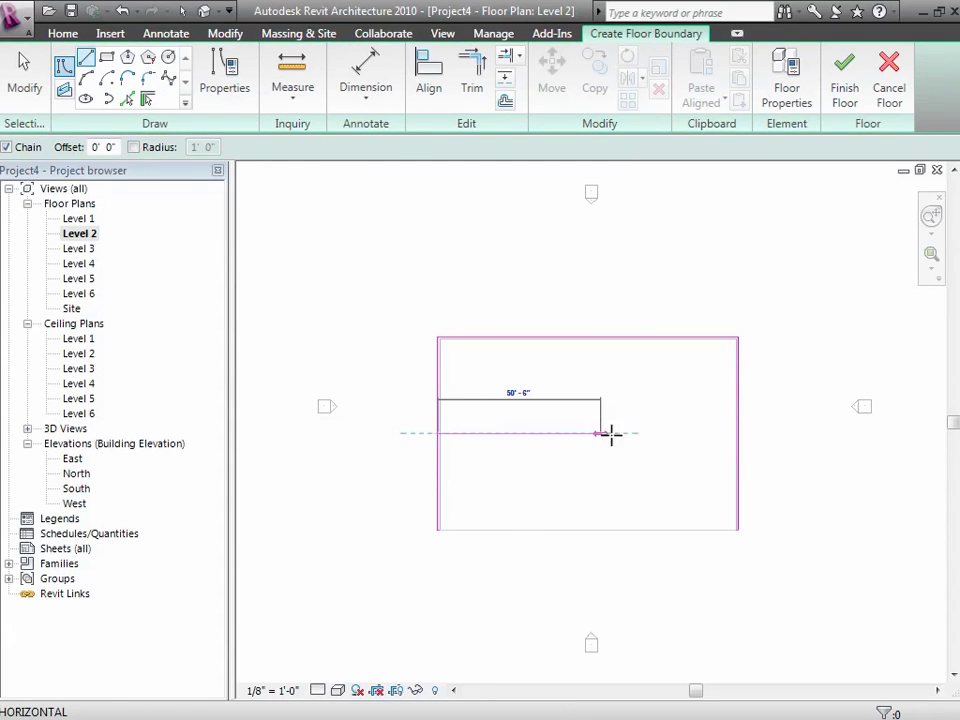
click(739, 436)
click(20, 68)
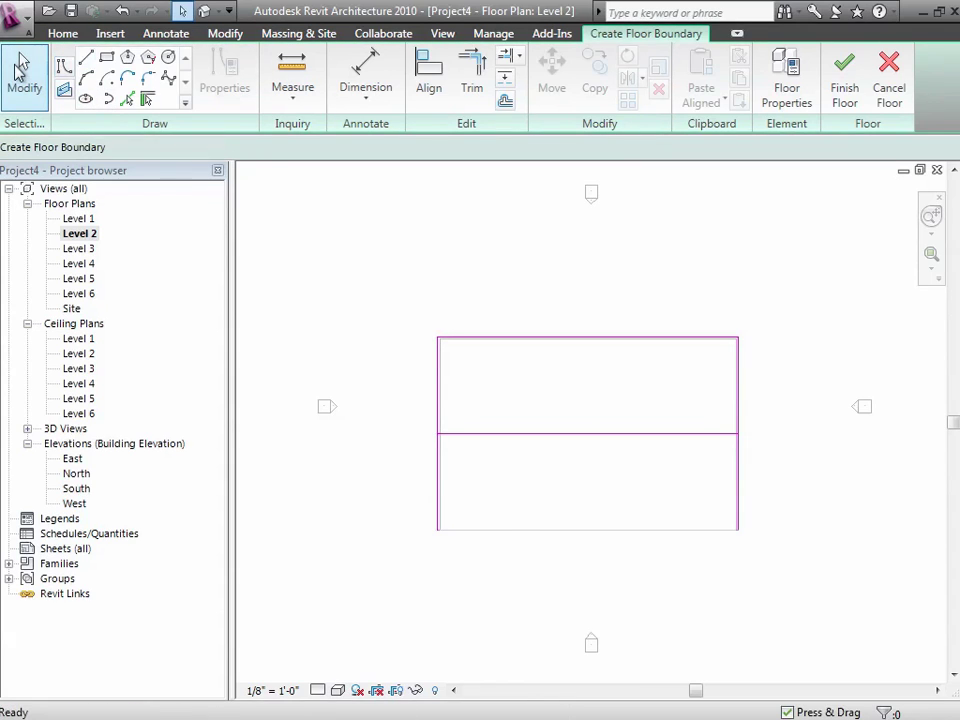
key(t)
key(r)
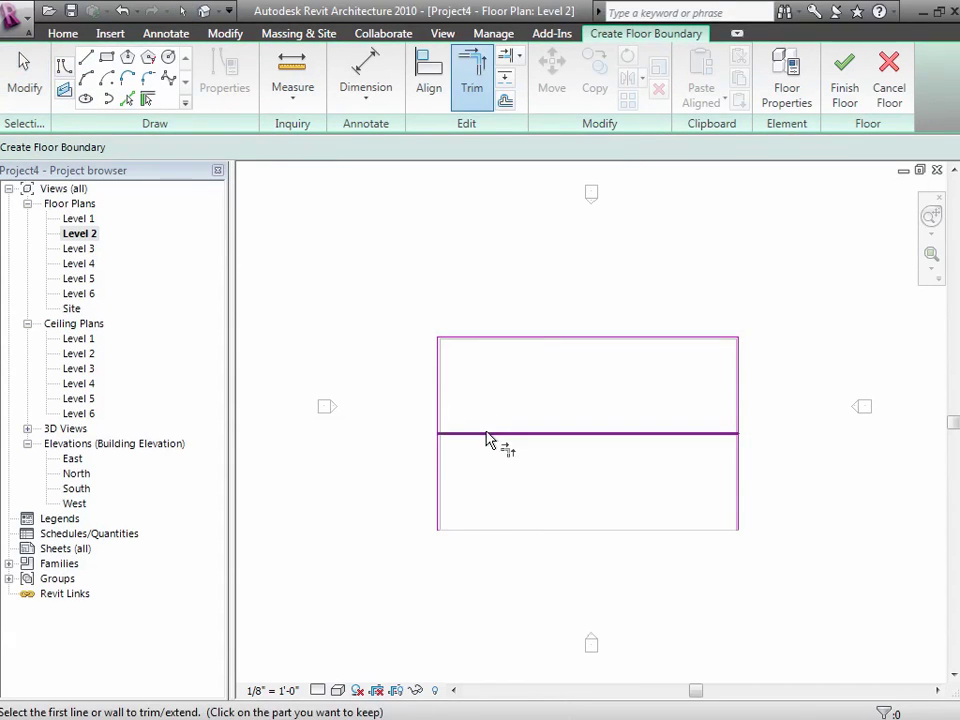
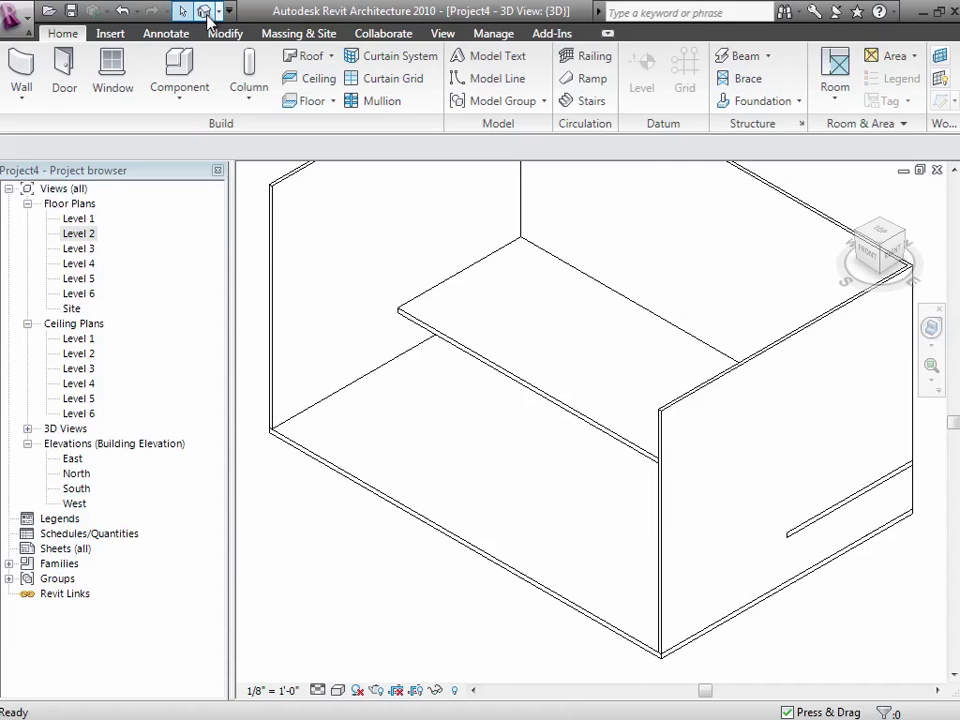
Display the 3D view shaded with visible edges
click(338, 692)
click(360, 672)
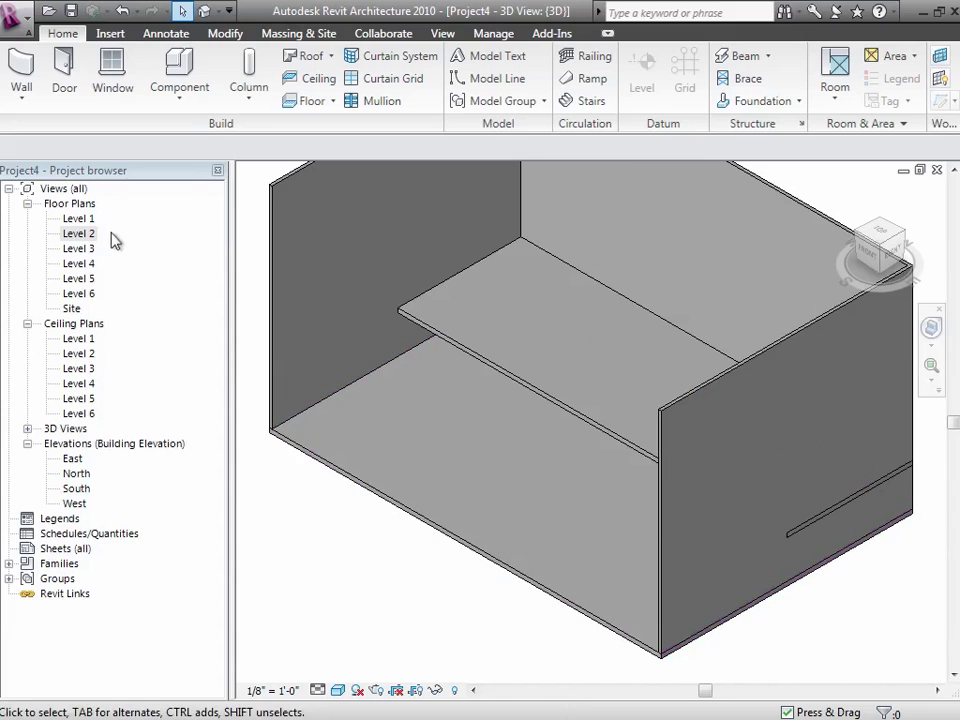
Set the Level 1 floor plan's underlay to Level 2
double_click(80, 219)
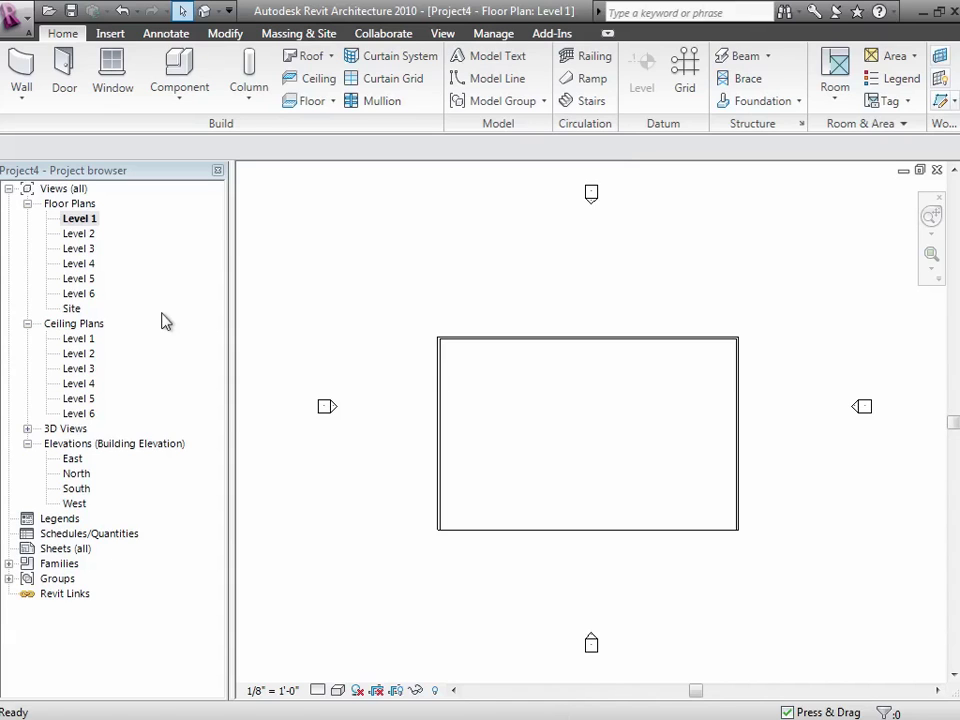
click(447, 34)
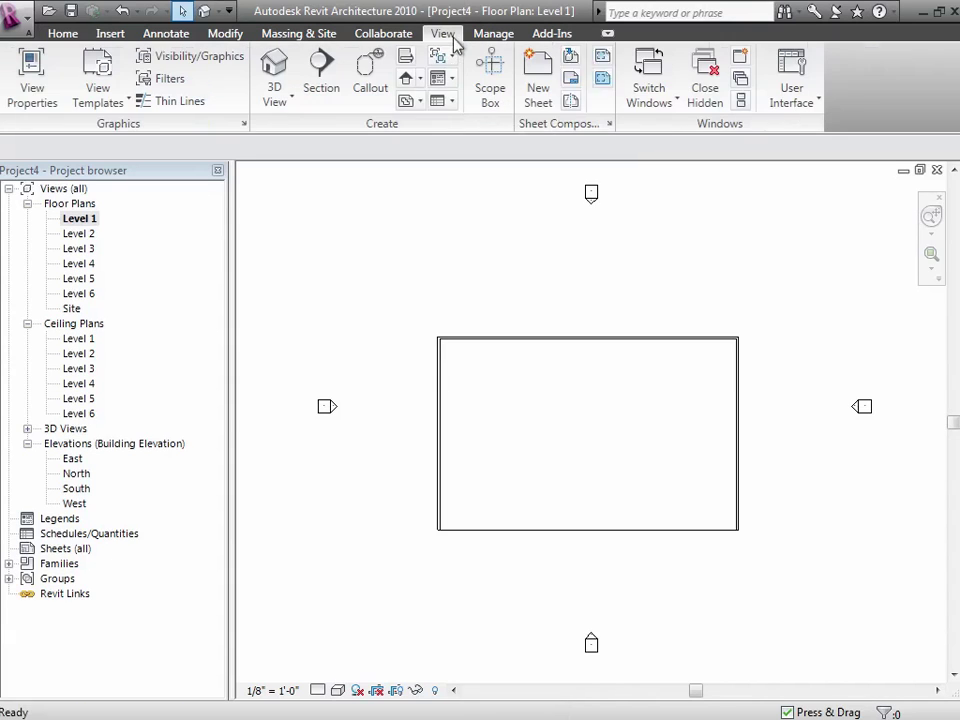
click(30, 70)
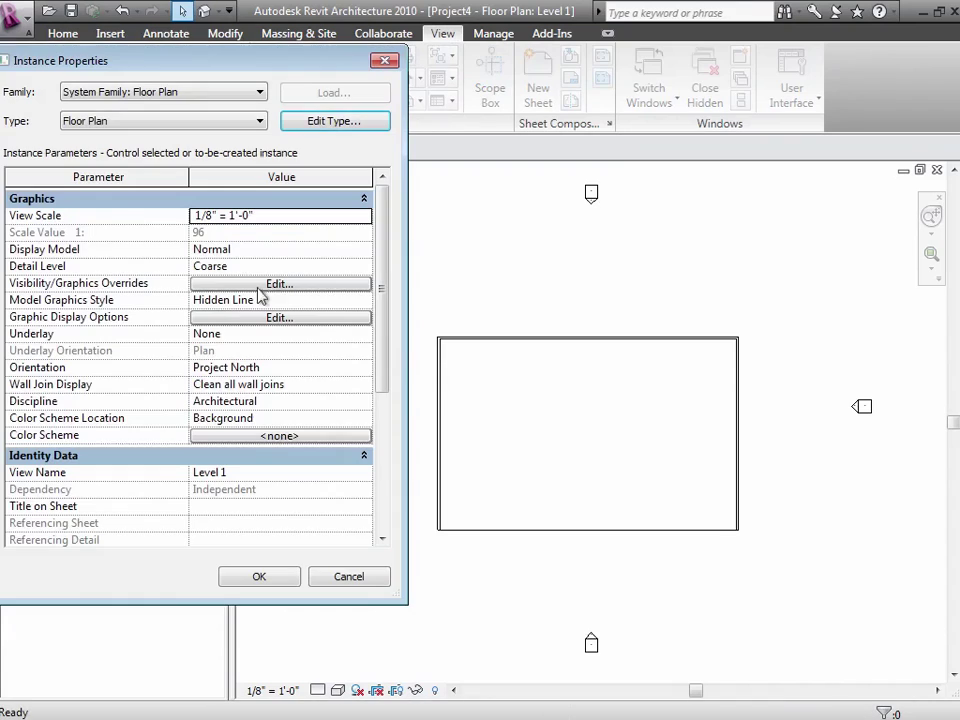
click(366, 336)
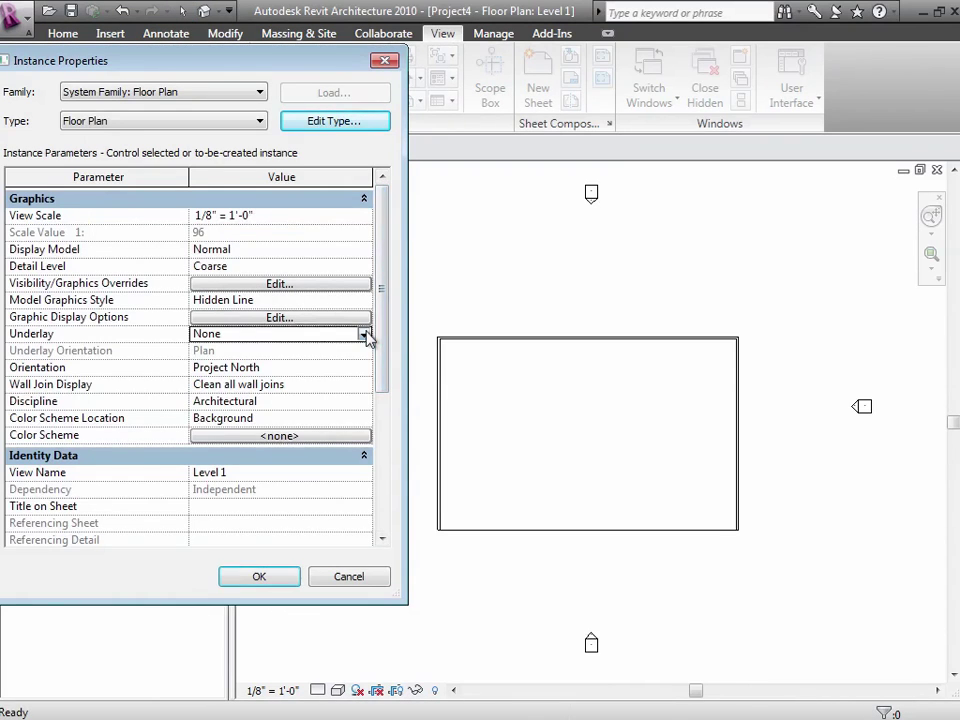
click(366, 336)
click(229, 378)
click(262, 579)
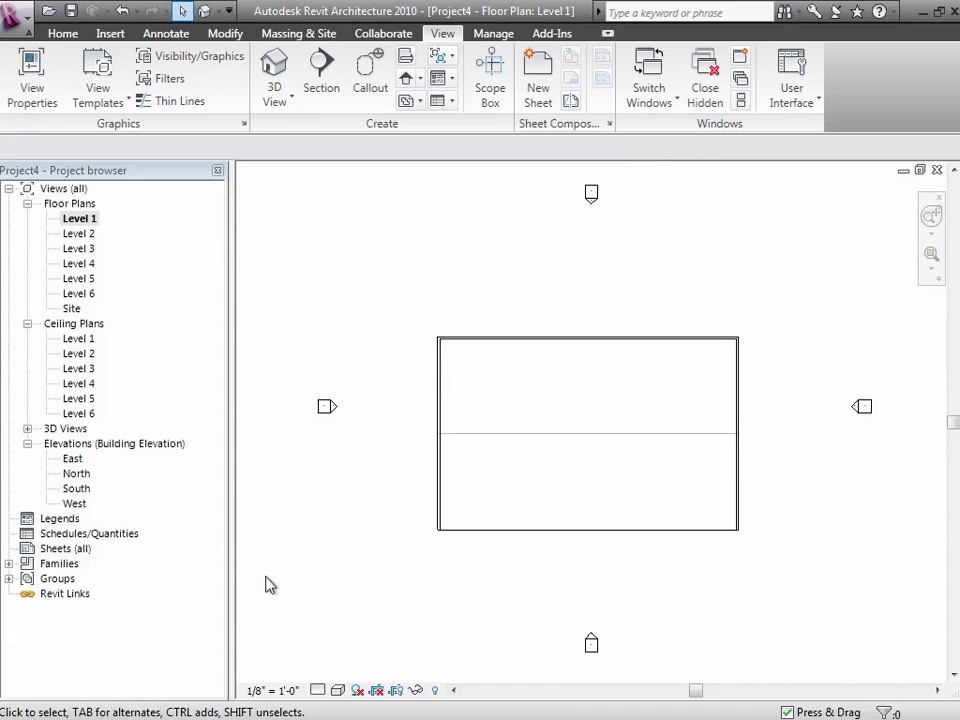
click(32, 90)
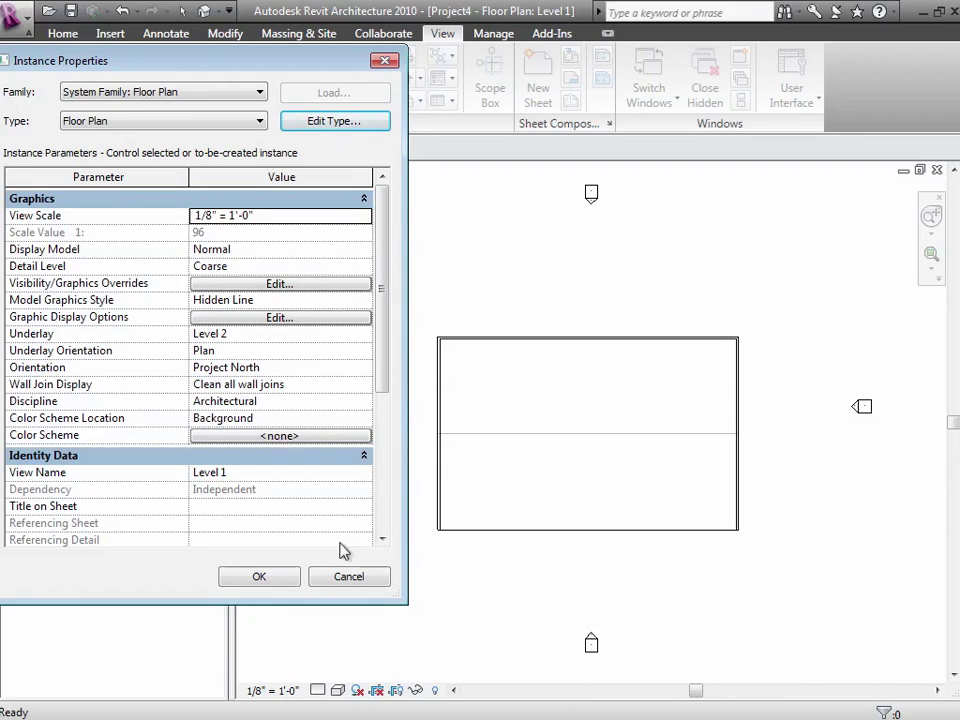
click(256, 576)
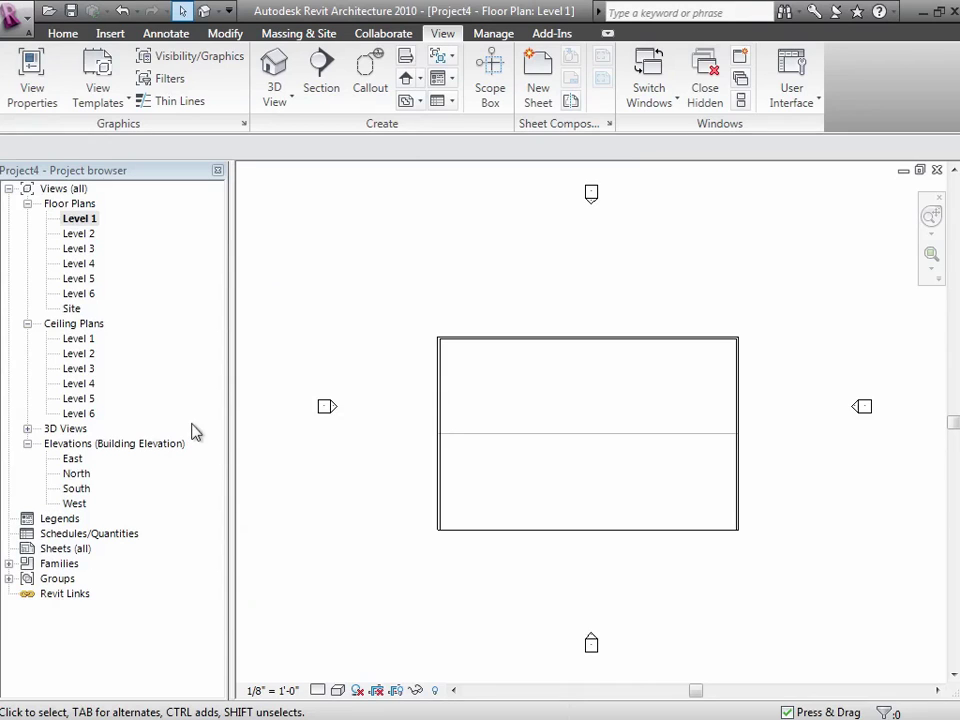
Start a stair on Level 1 and draw its first run northward, 7'-4" long with 9 risers, south of the Level 2 floor edge near the west wall
click(64, 36)
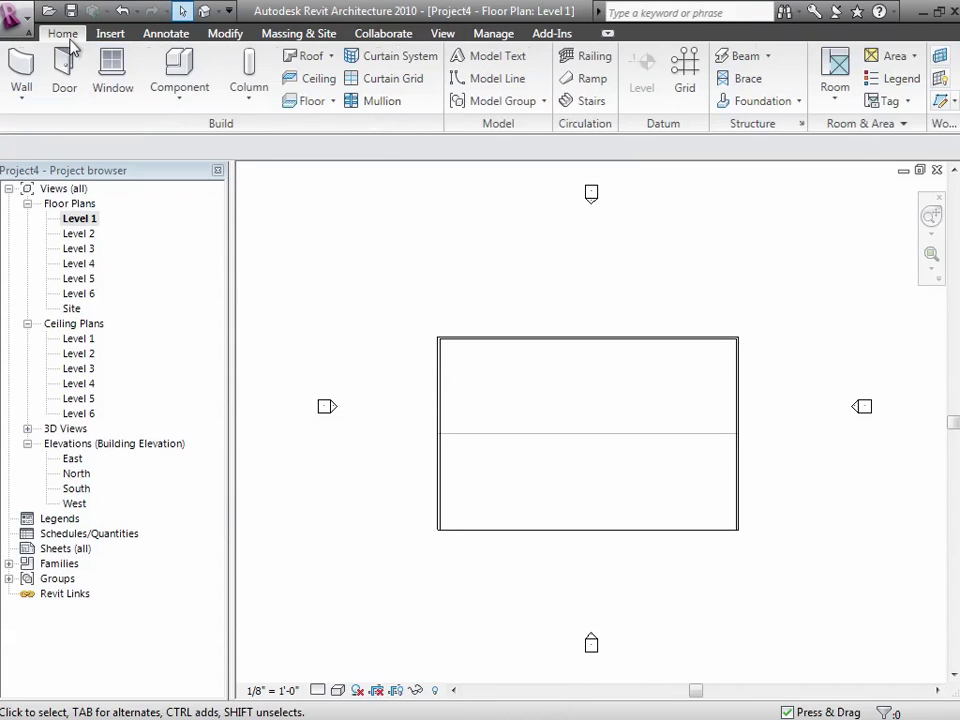
click(584, 108)
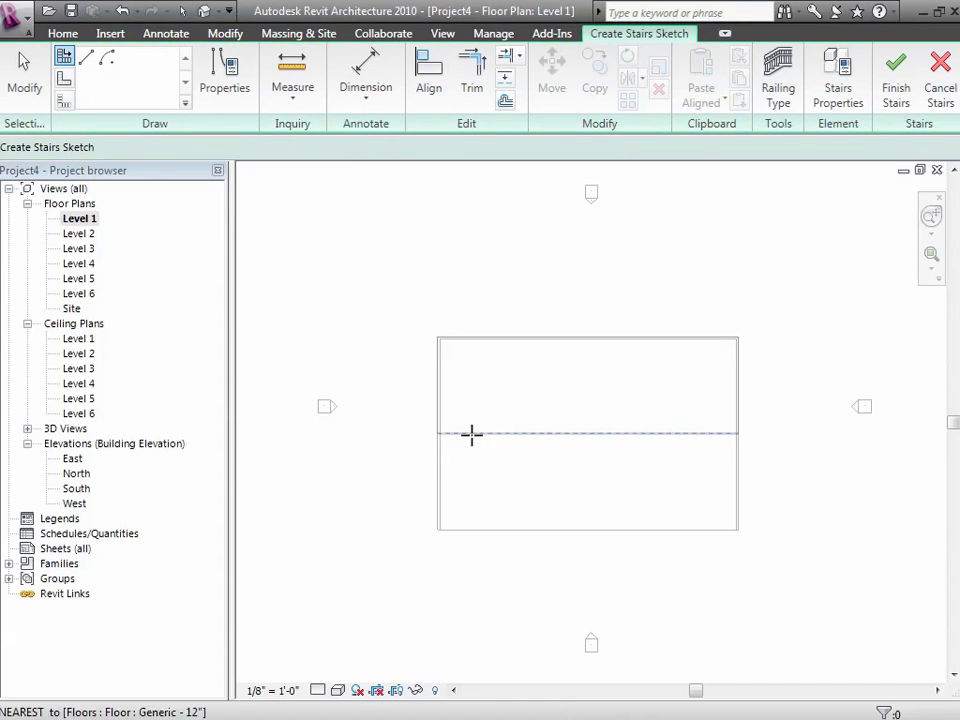
click(475, 490)
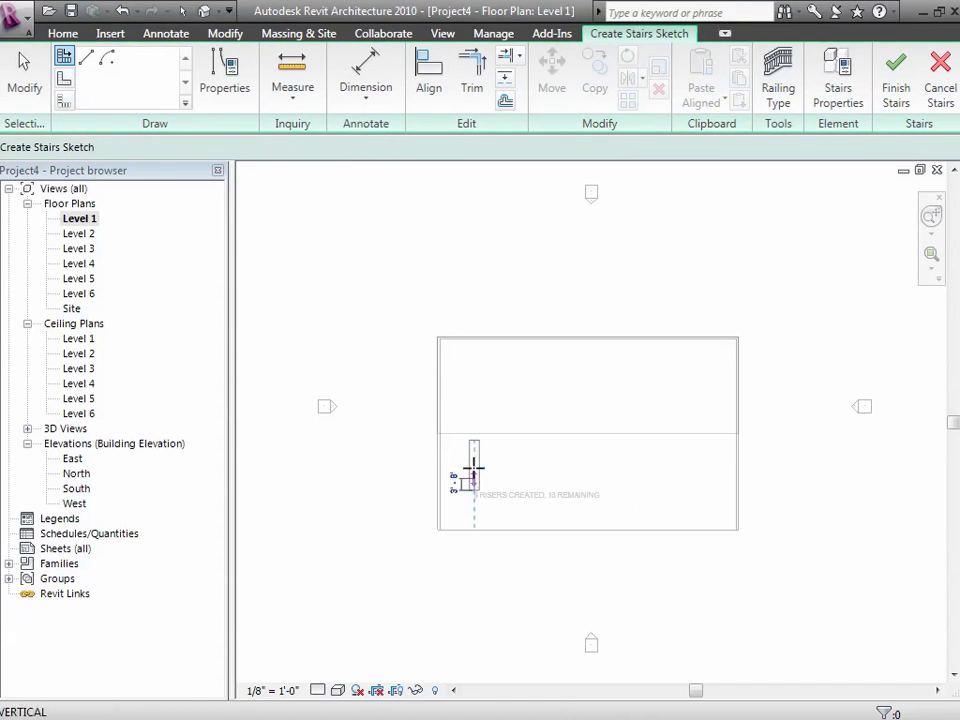
click(932, 256)
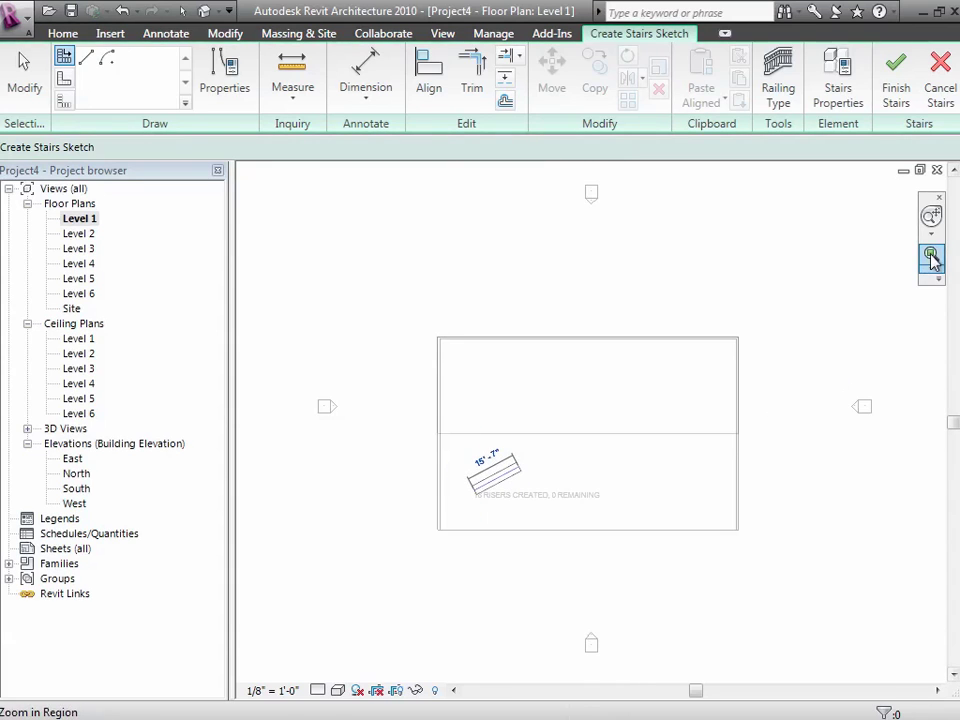
drag(435, 418, 662, 557)
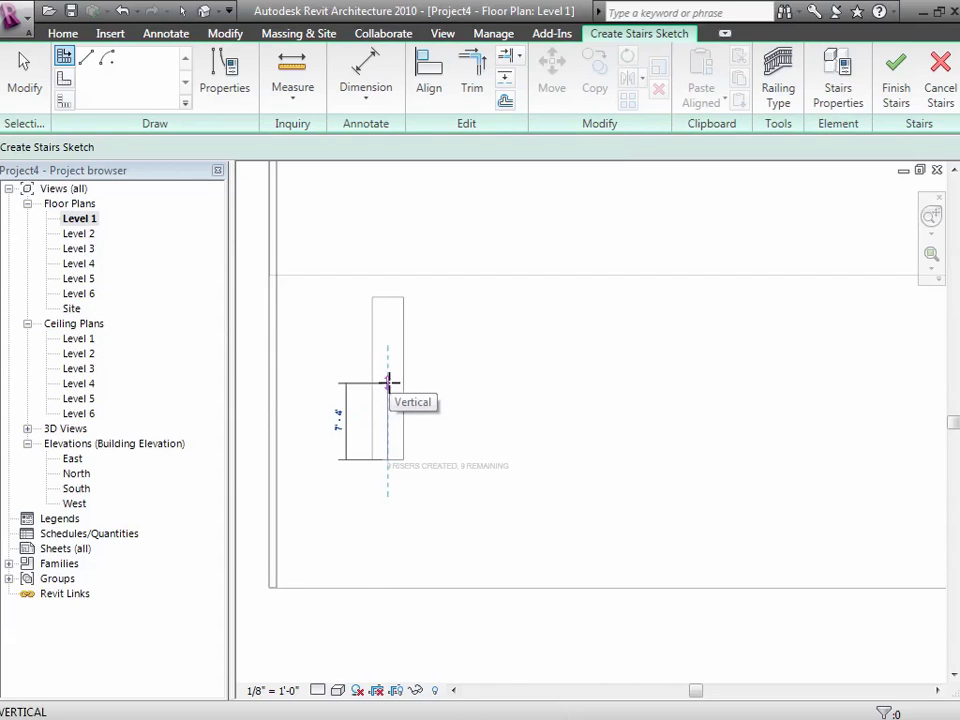
click(388, 383)
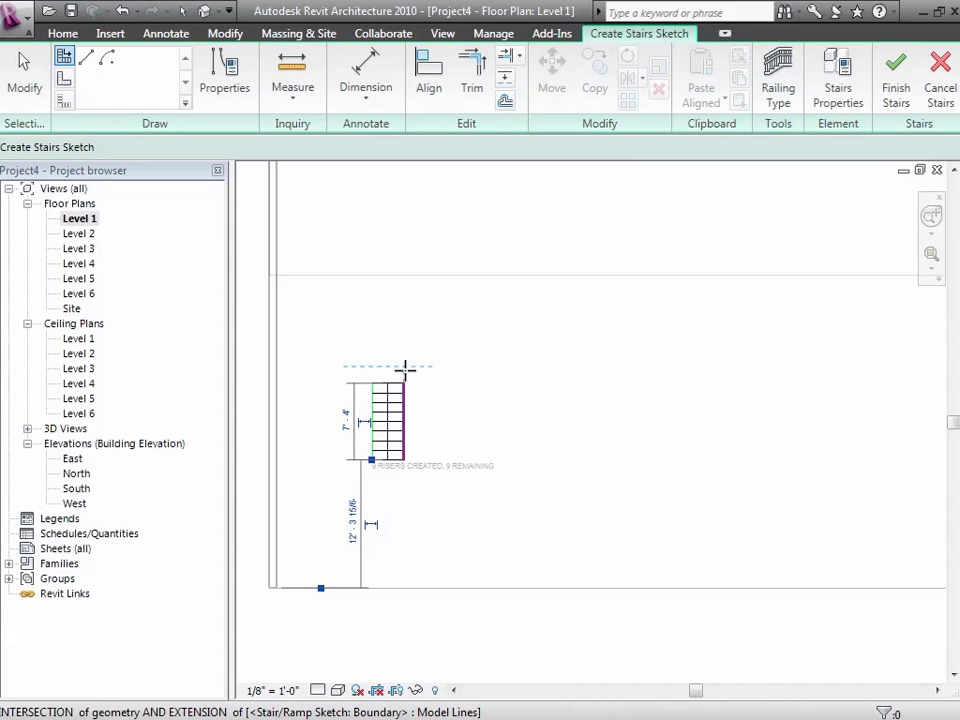
Draw the remaining 9 risers as a second run heading east from a corner landing above the first run, and finish the L-shaped stair
click(405, 365)
click(404, 365)
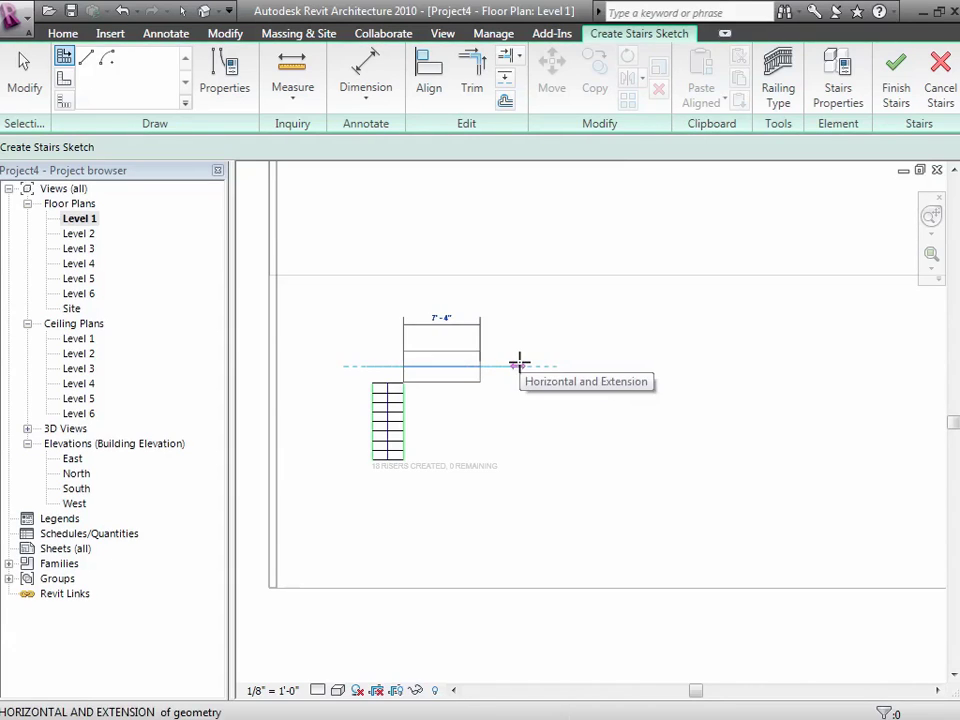
click(519, 363)
key(Escape)
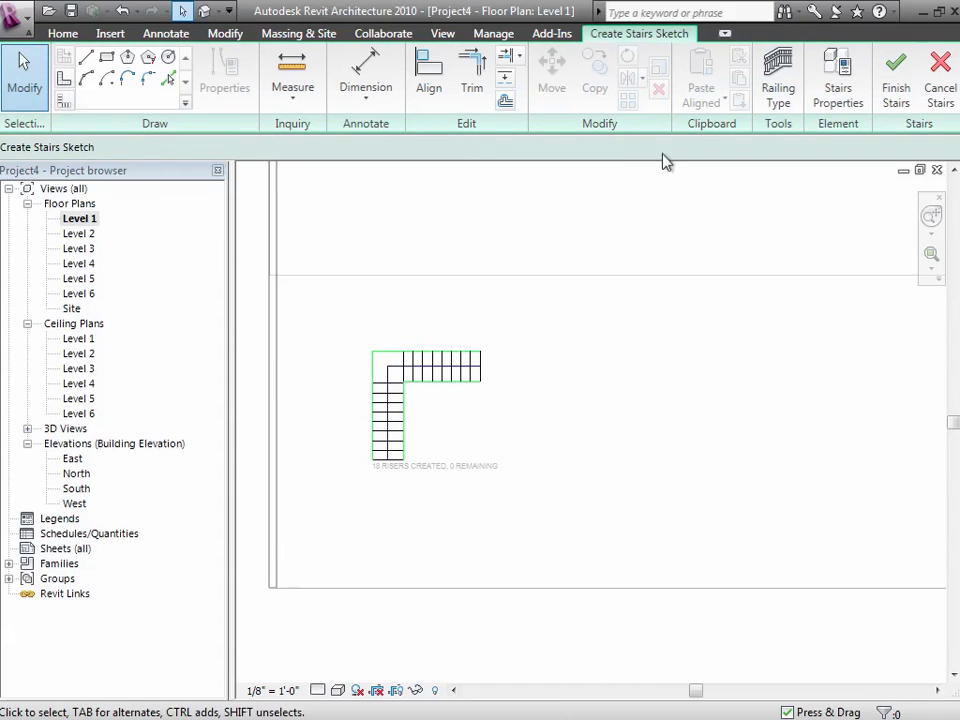
click(897, 85)
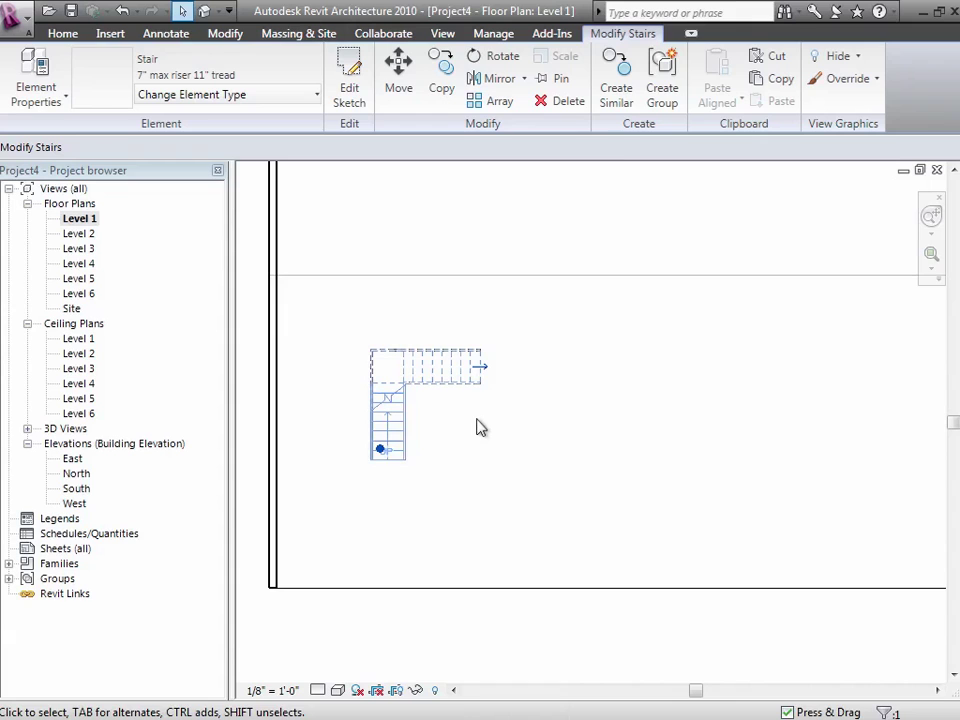
Edit the stair sketch, flare both boundaries of the first run outward to about 6'-1" apart at the foot, and finish the sketch
click(430, 466)
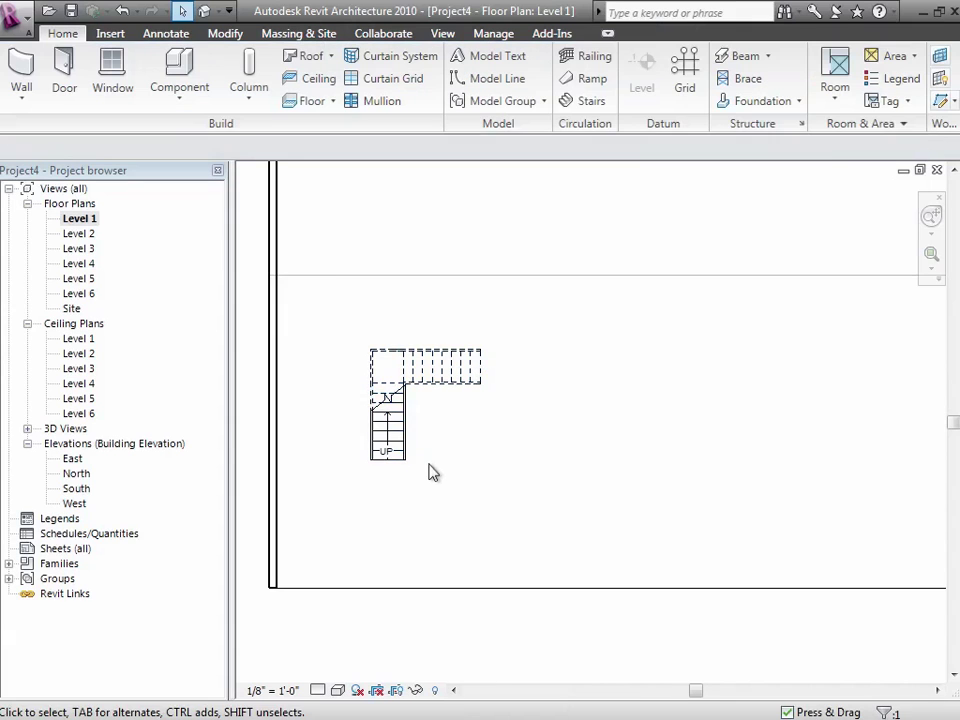
click(393, 378)
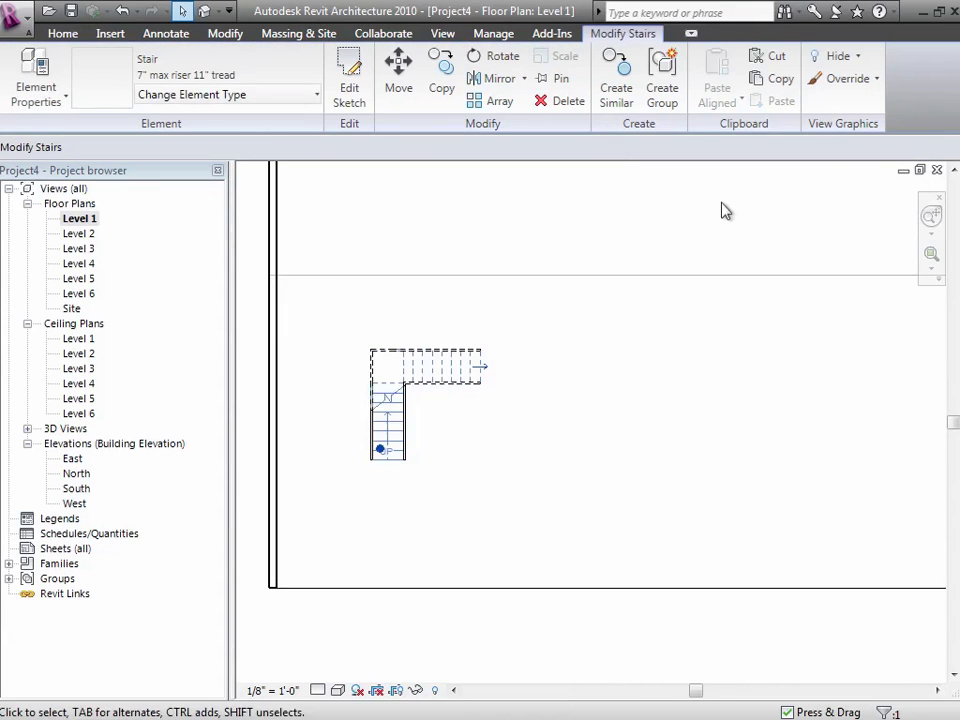
click(349, 84)
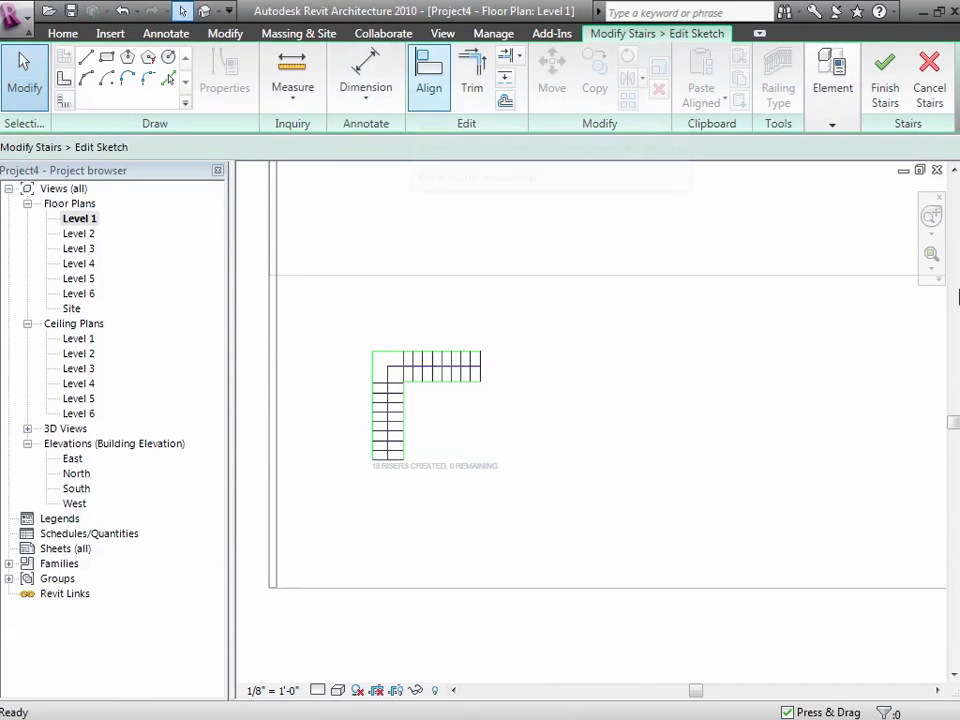
click(931, 253)
mouse_move(329, 329)
mouse_down()
mouse_move(514, 463)
mouse_move(529, 491)
mouse_up()
click(404, 505)
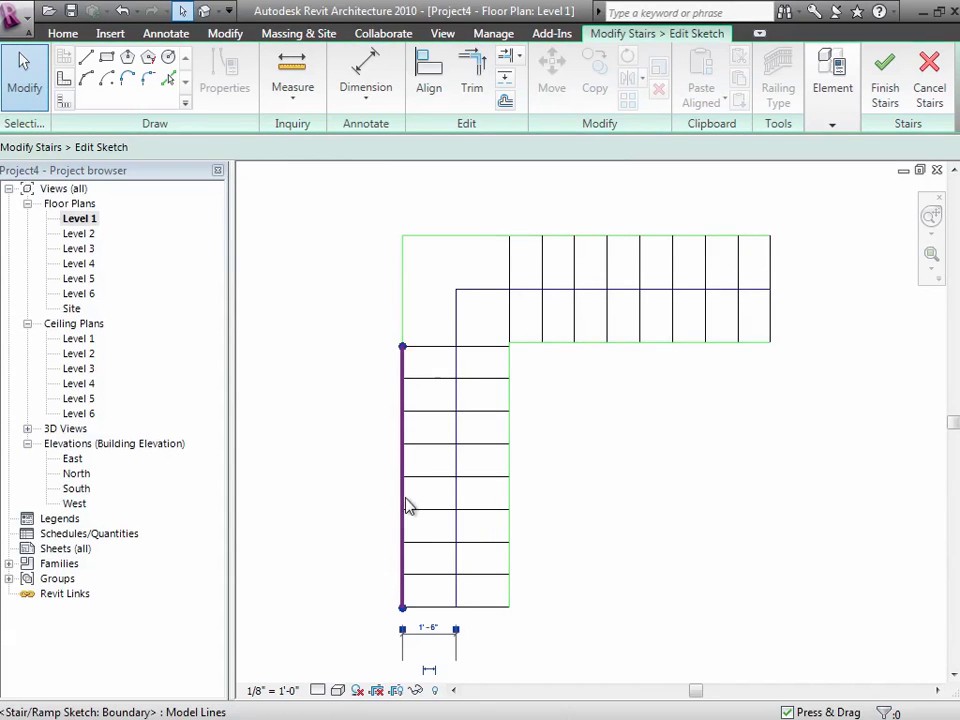
drag(403, 607, 352, 606)
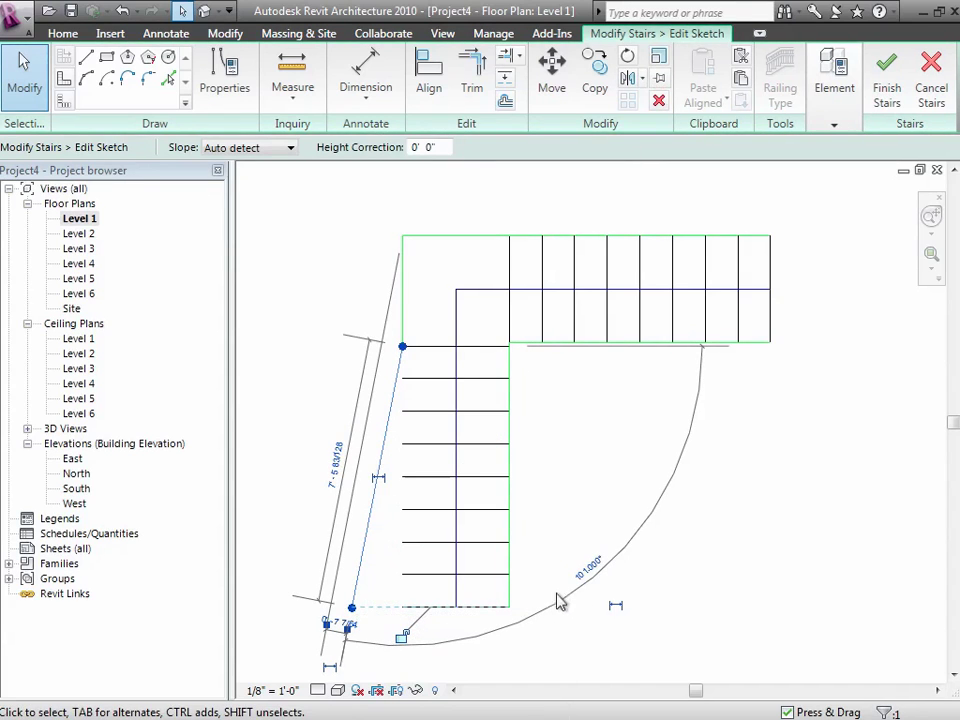
key(Escape)
drag(510, 608, 570, 611)
key(Escape)
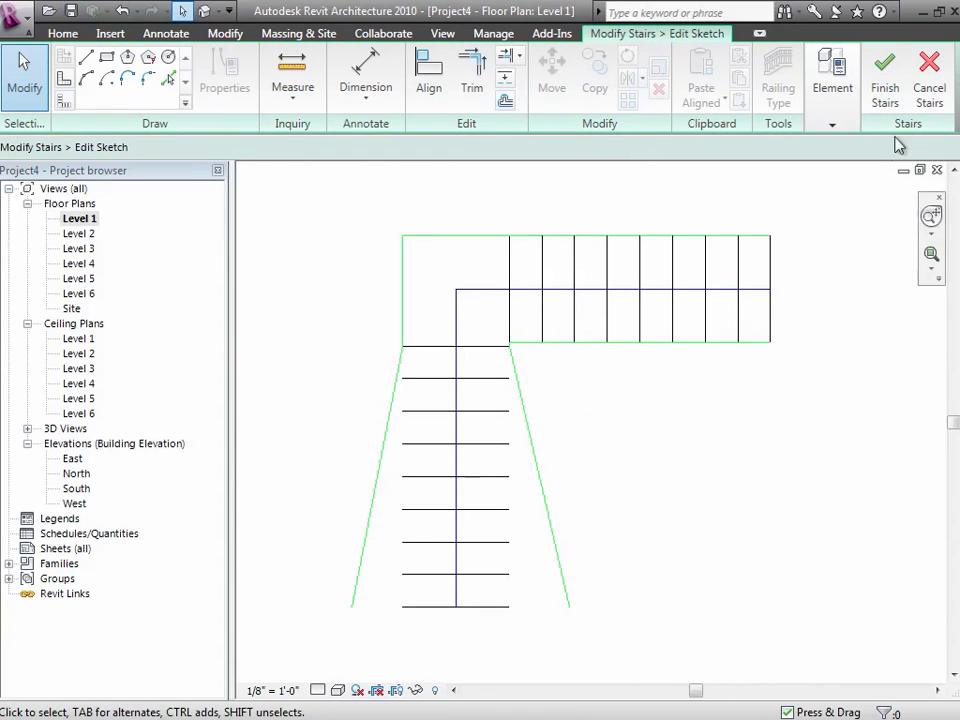
click(885, 95)
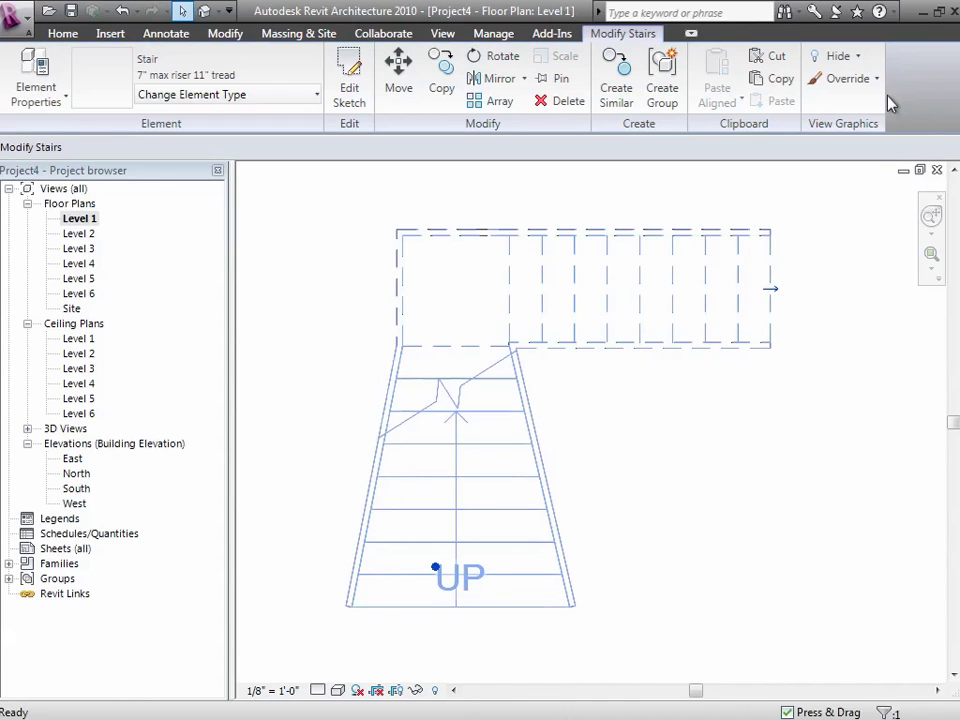
Open the 3D view, close the South elevation and Level 2 windows, and tile the 3D view beside the Level 1 plan
mouse_move(199, 11)
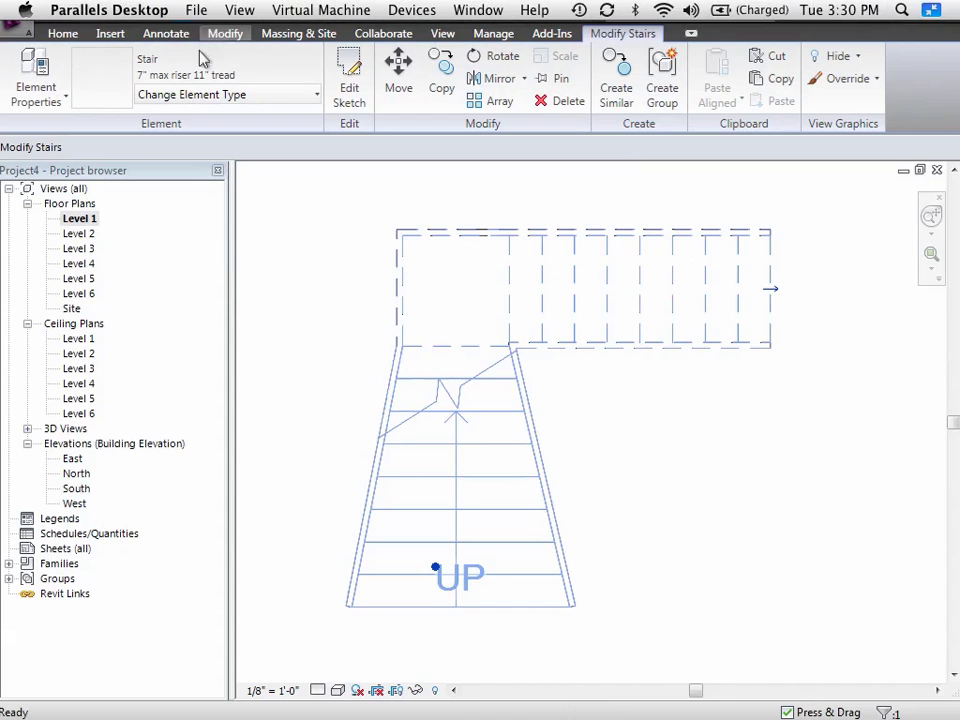
click(204, 11)
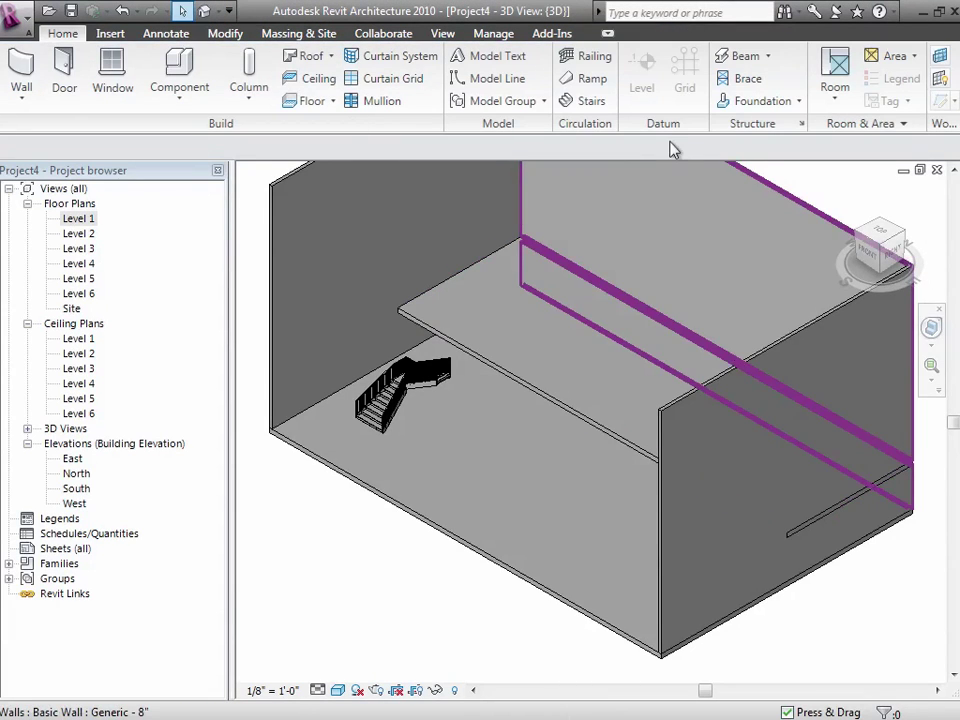
click(443, 33)
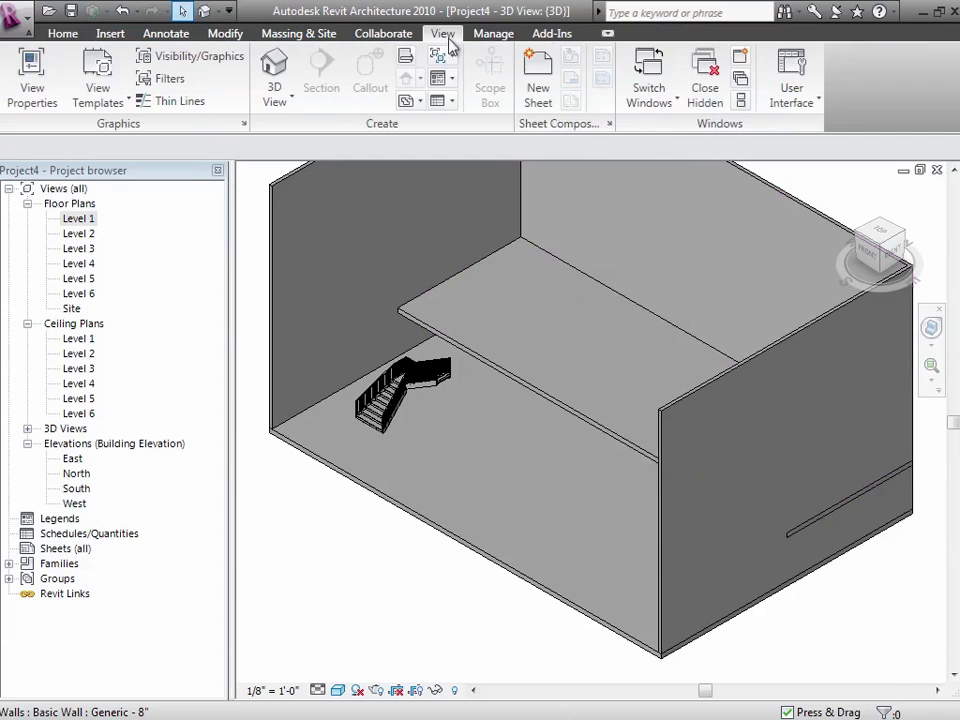
click(740, 101)
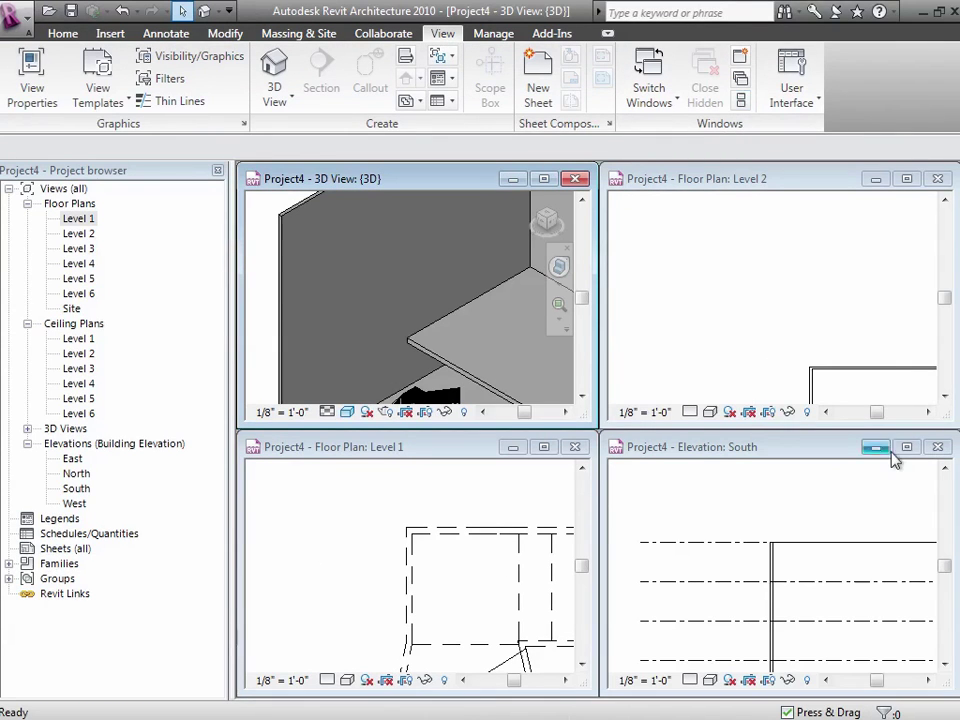
click(937, 447)
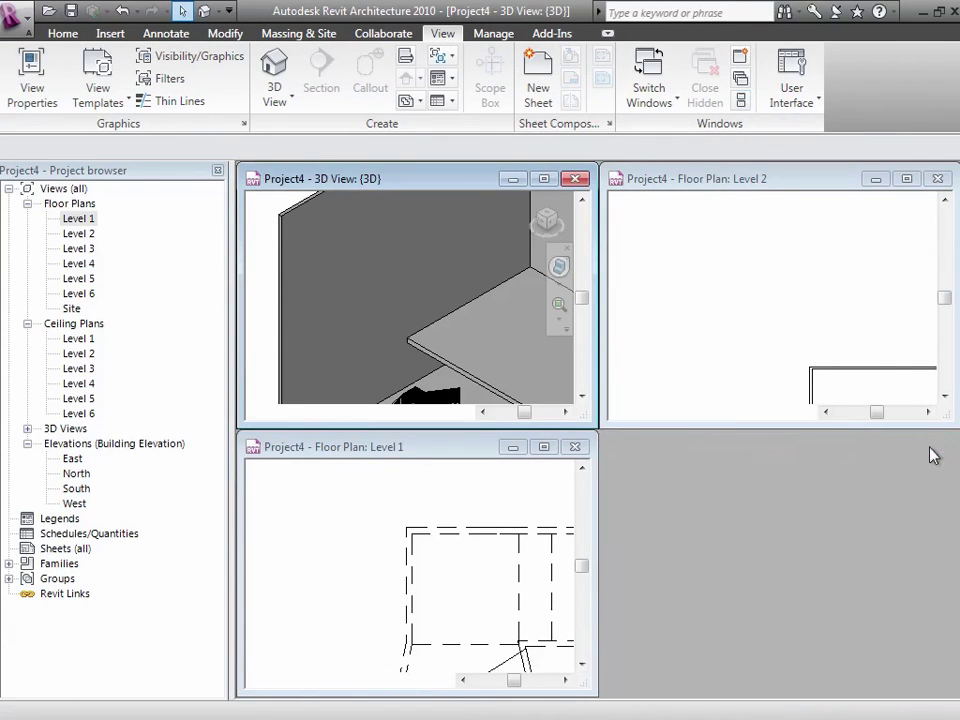
click(939, 179)
click(740, 100)
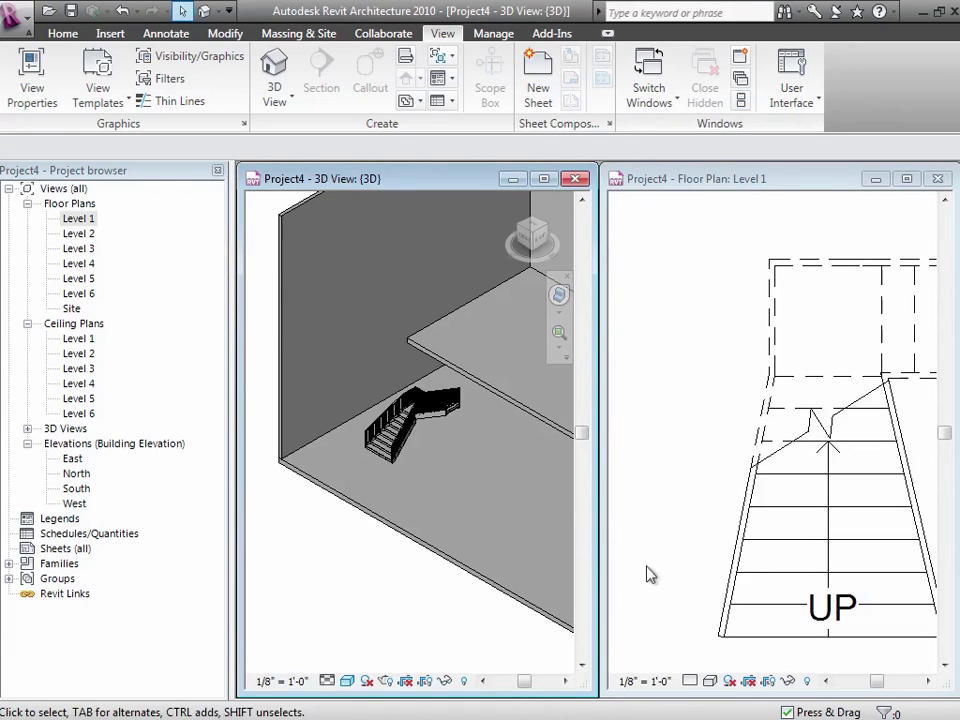
click(551, 342)
drag(336, 414, 486, 483)
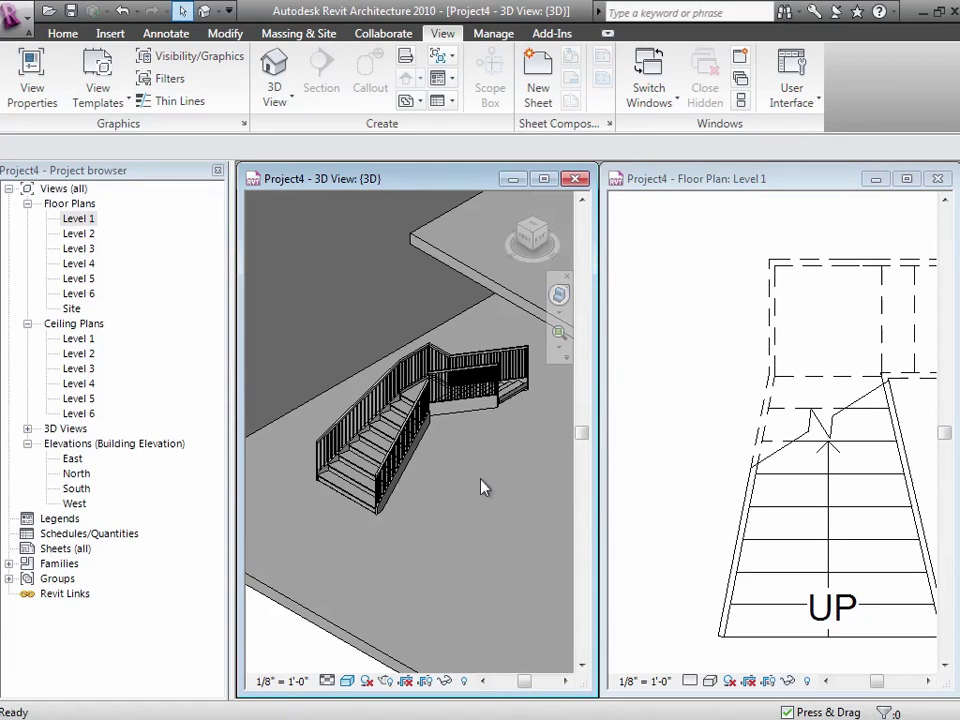
Reopen the stair sketch from the Level 1 plan and delete the first run's lowest riser line
click(735, 520)
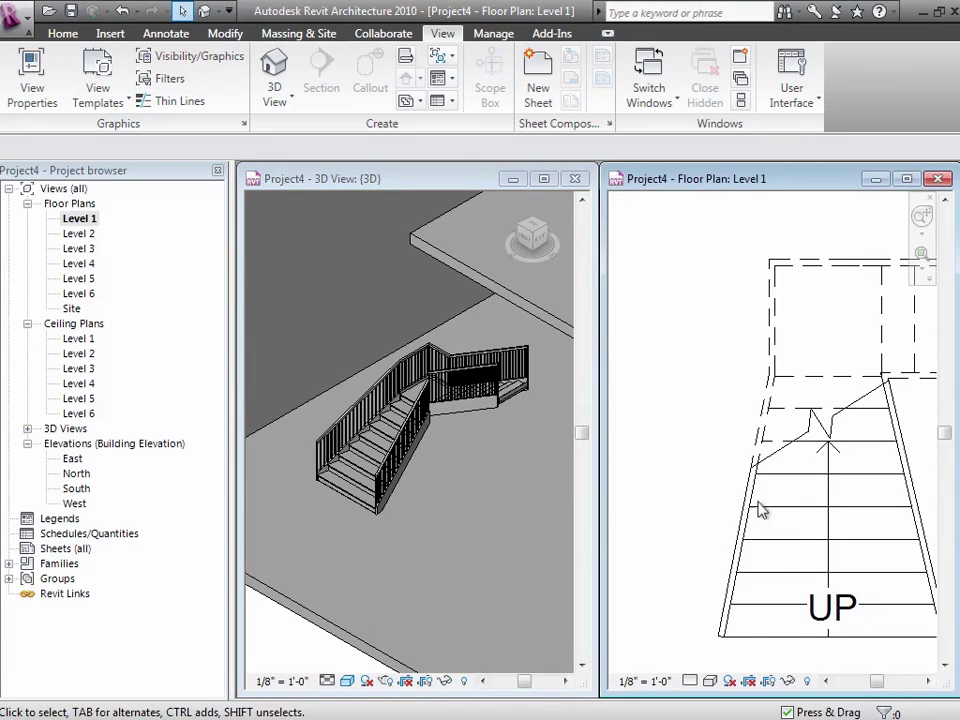
click(455, 398)
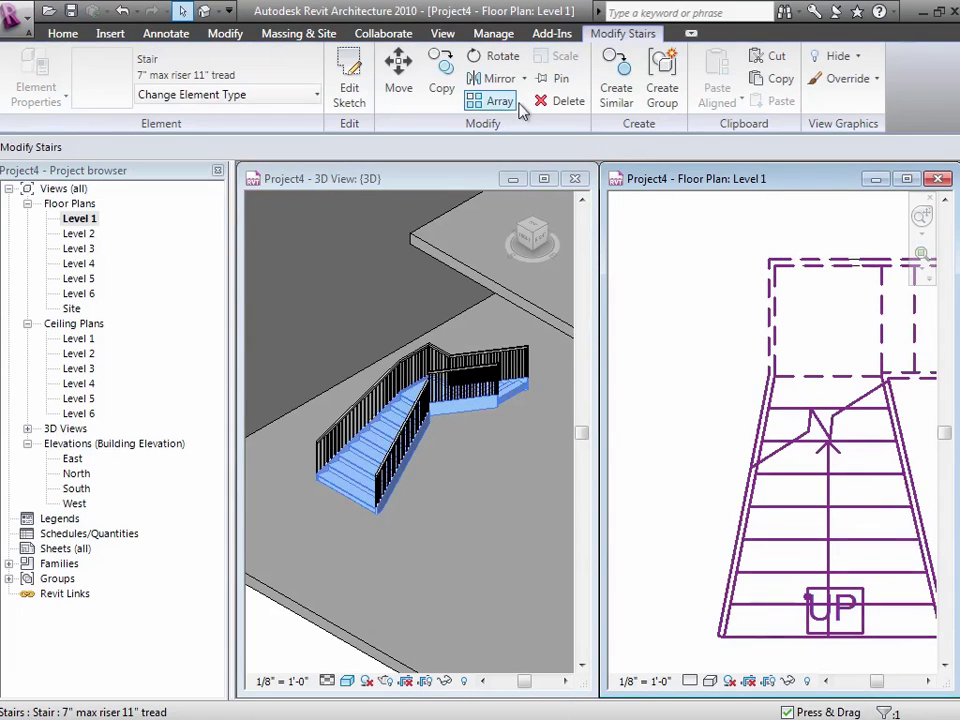
click(352, 95)
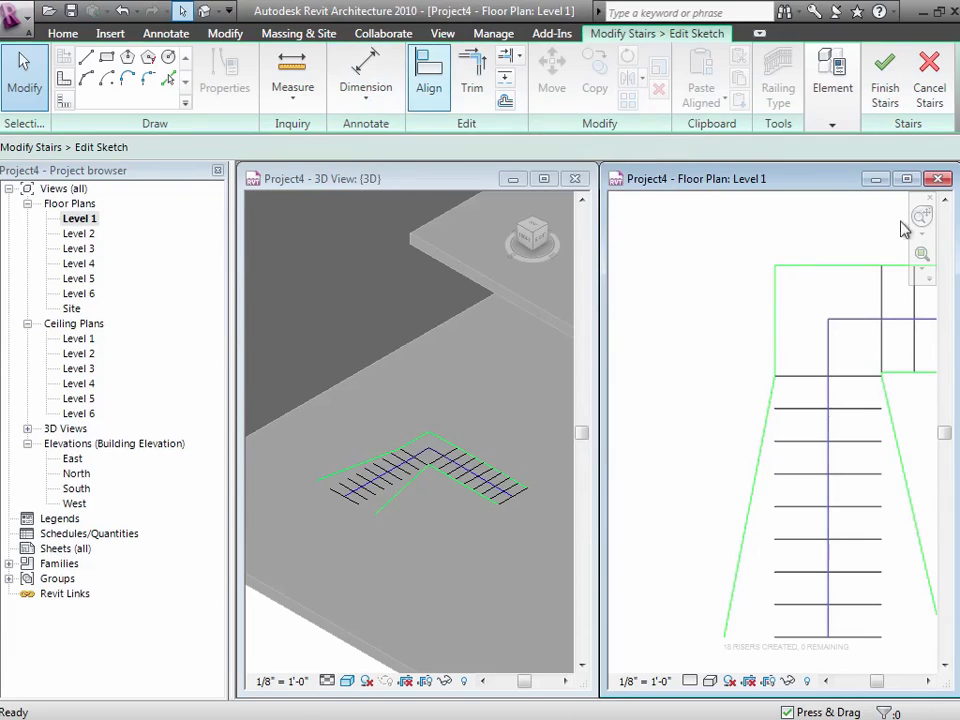
drag(945, 436, 944, 468)
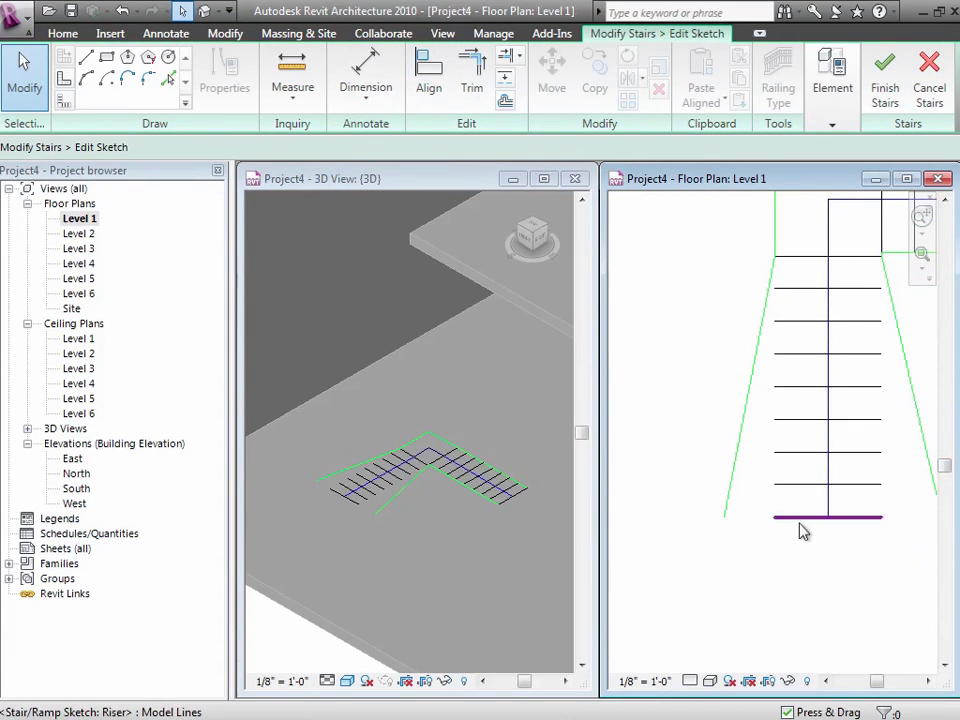
click(801, 529)
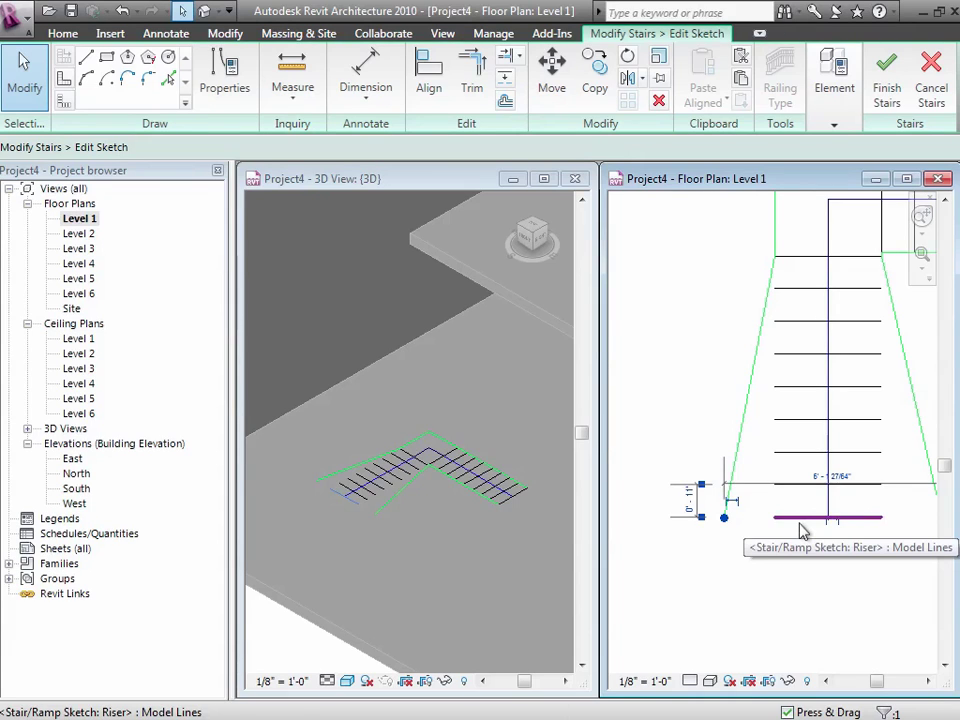
key(Delete)
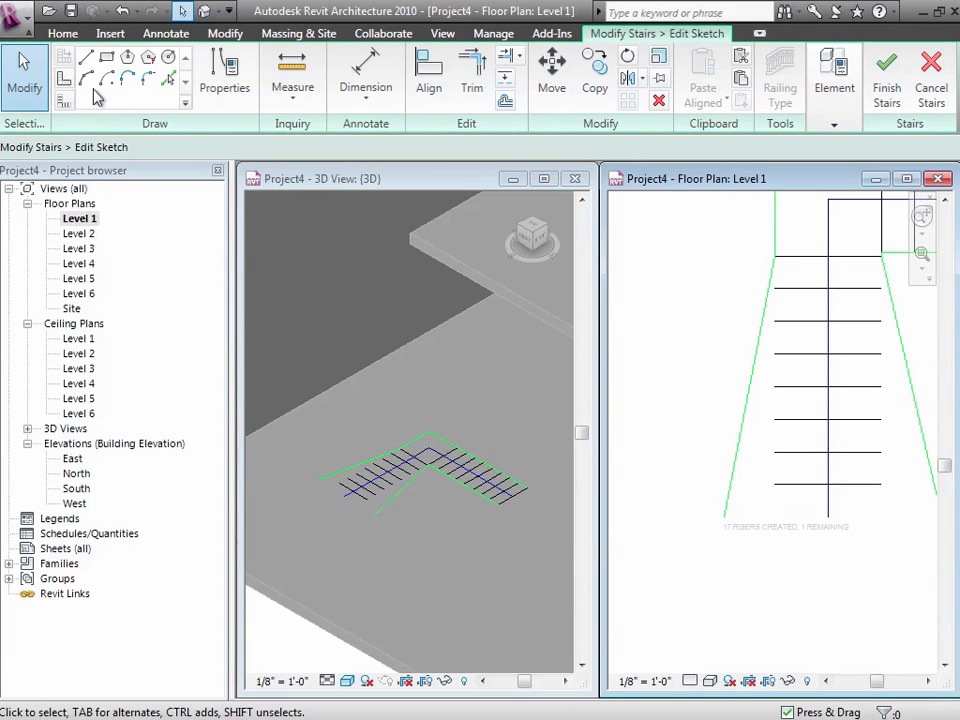
click(64, 79)
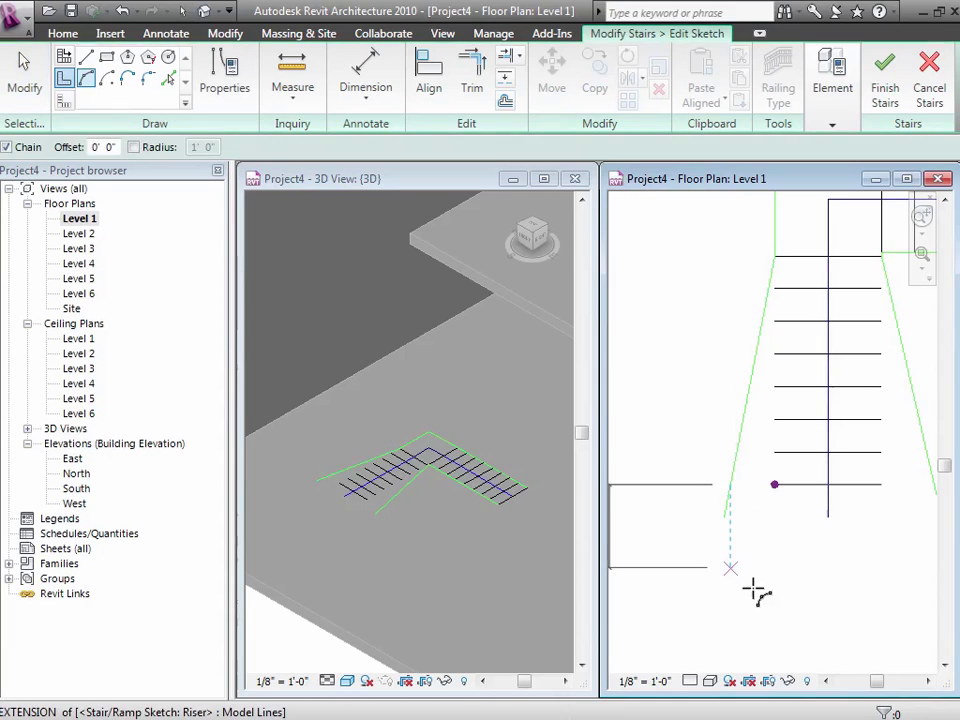
click(928, 681)
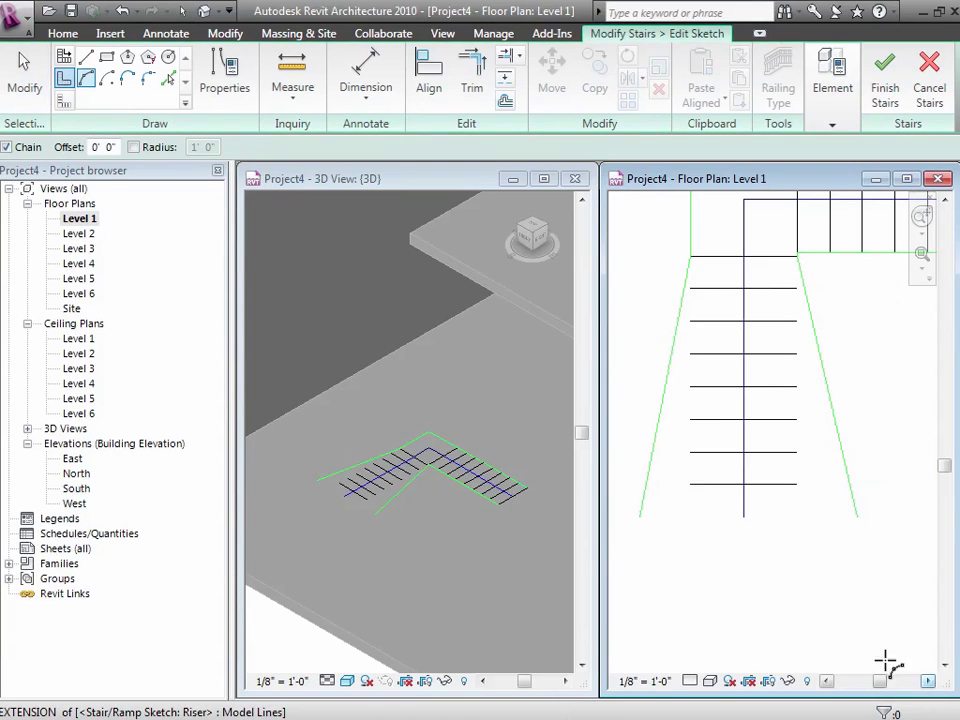
click(640, 517)
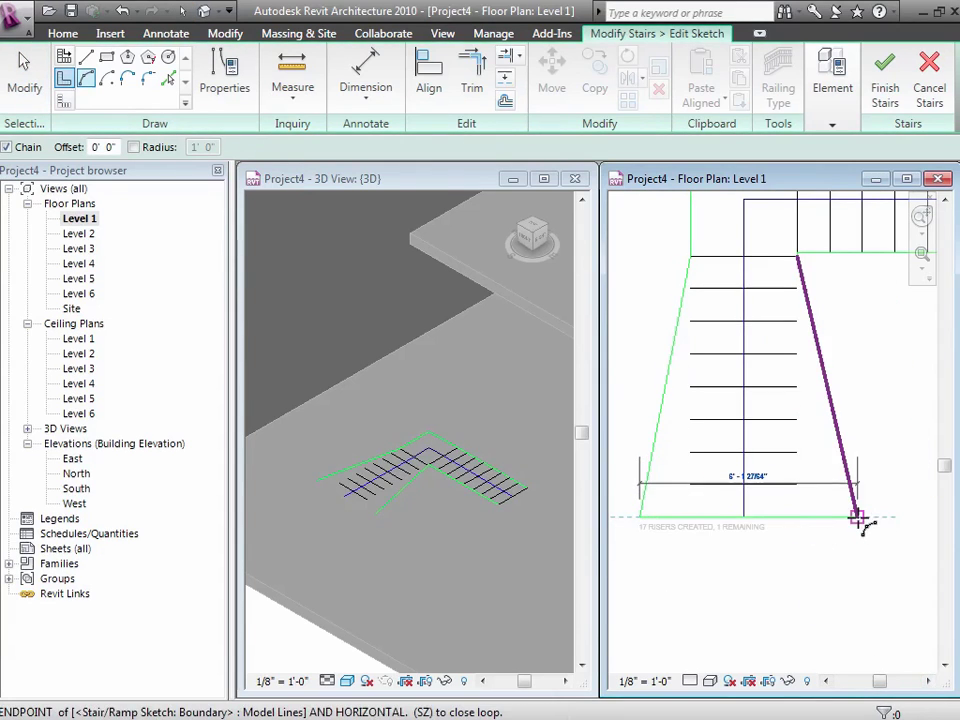
Draw a straight bottom riser between the lower ends of the flared boundaries and delete it
click(64, 102)
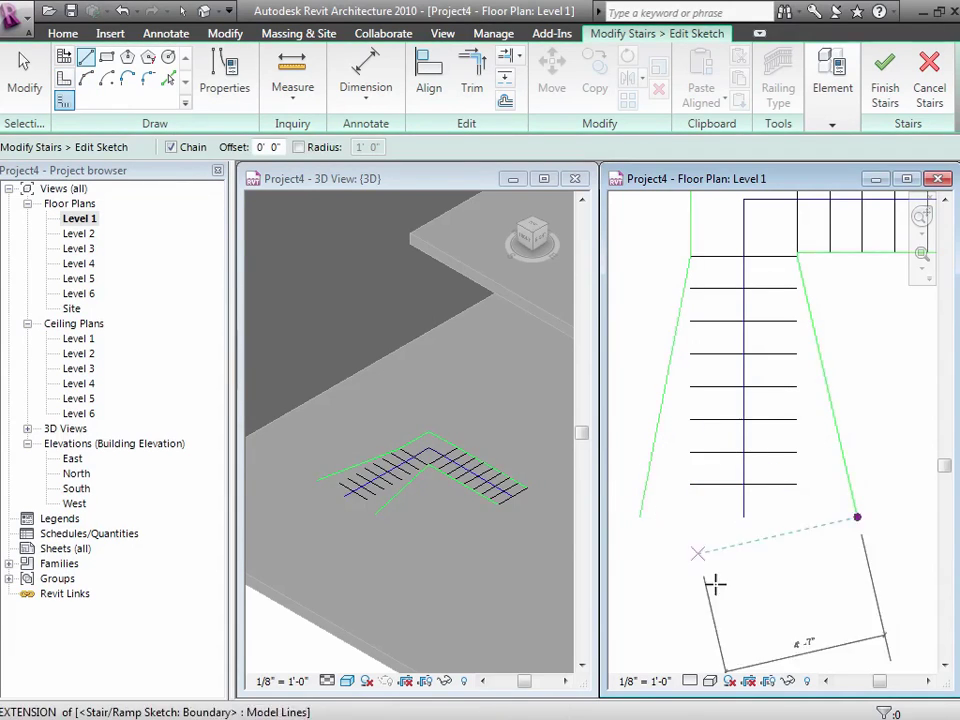
click(640, 517)
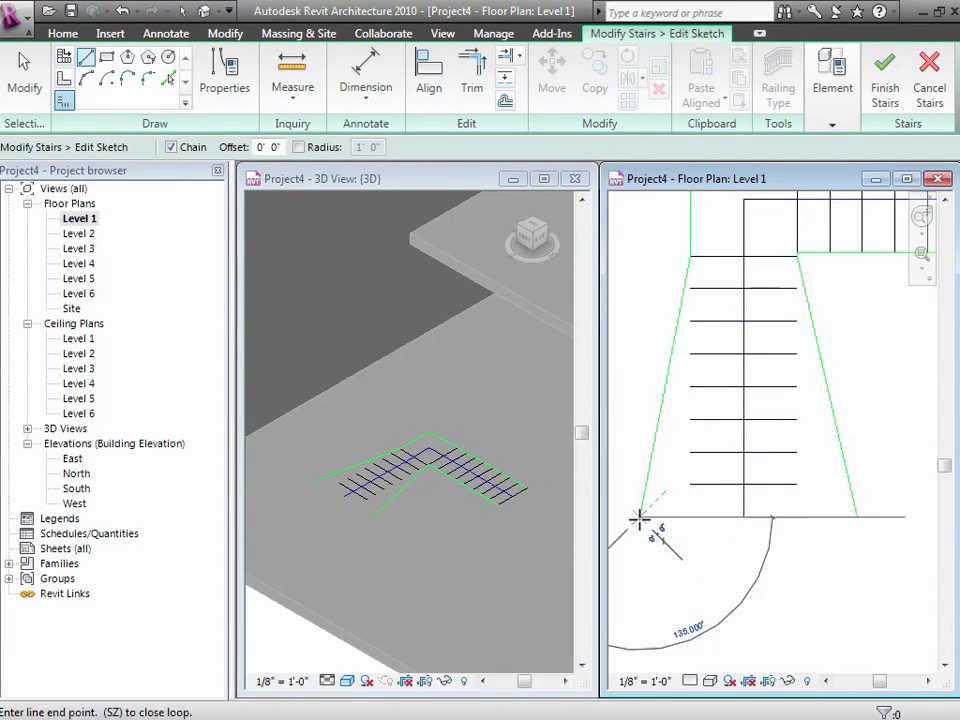
click(857, 517)
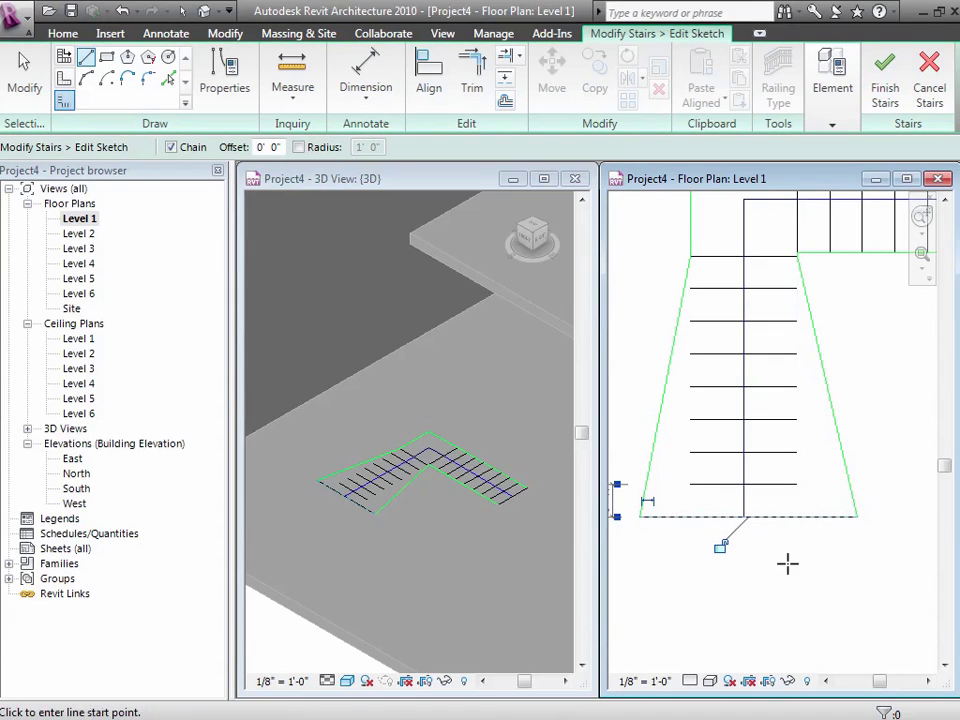
click(24, 75)
click(700, 518)
key(Delete)
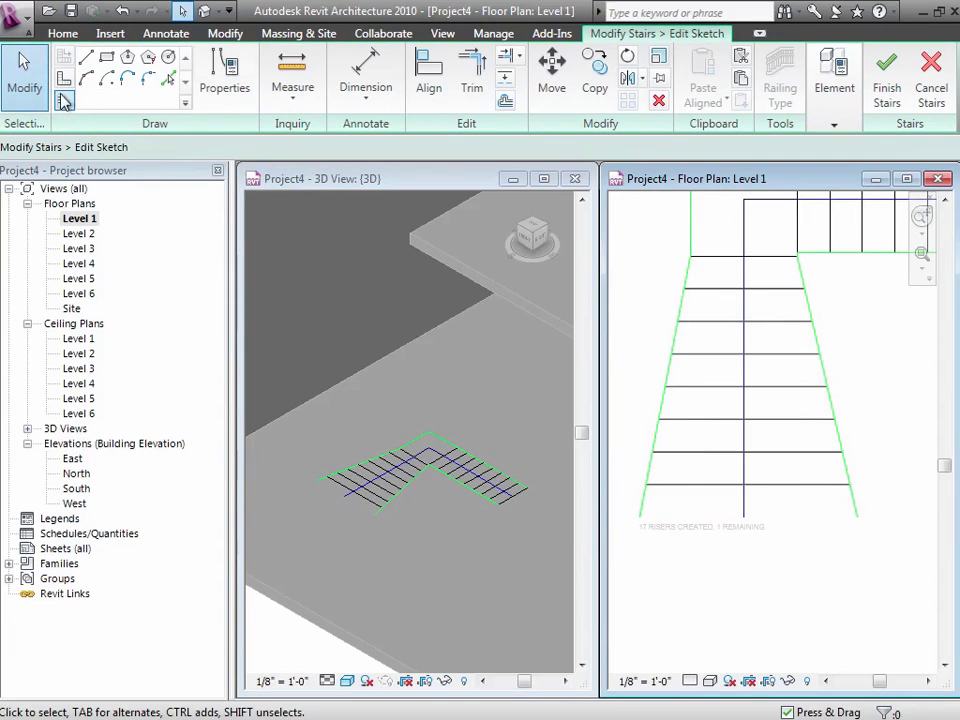
Draw an arc riser of about 4'-1 5/8" radius bulging south between the flared boundary ends, and finish the stair sketch
click(86, 79)
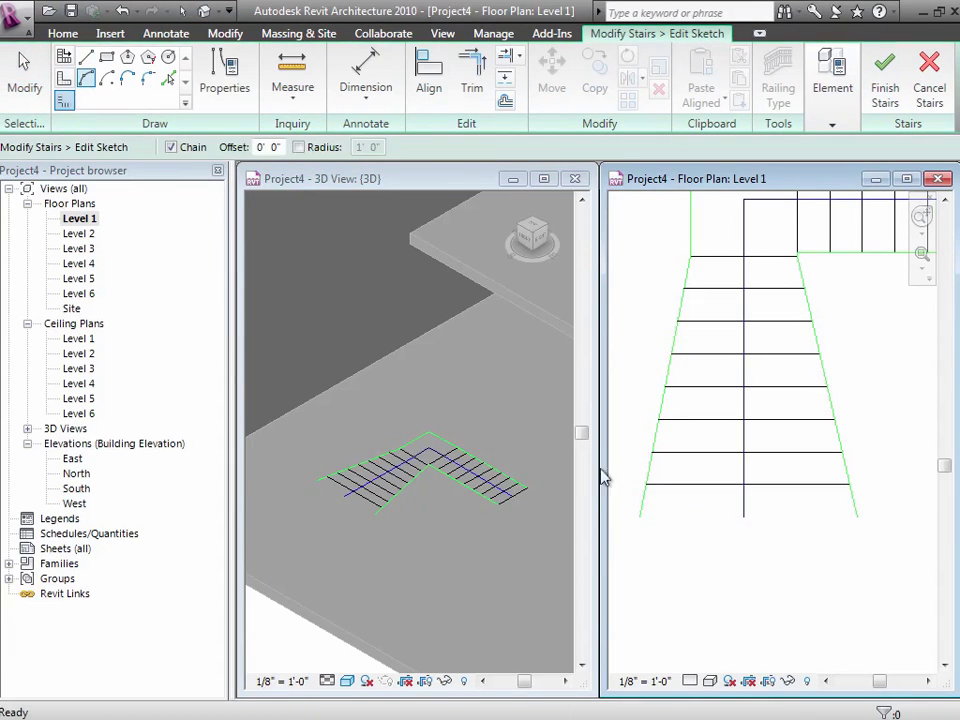
click(640, 511)
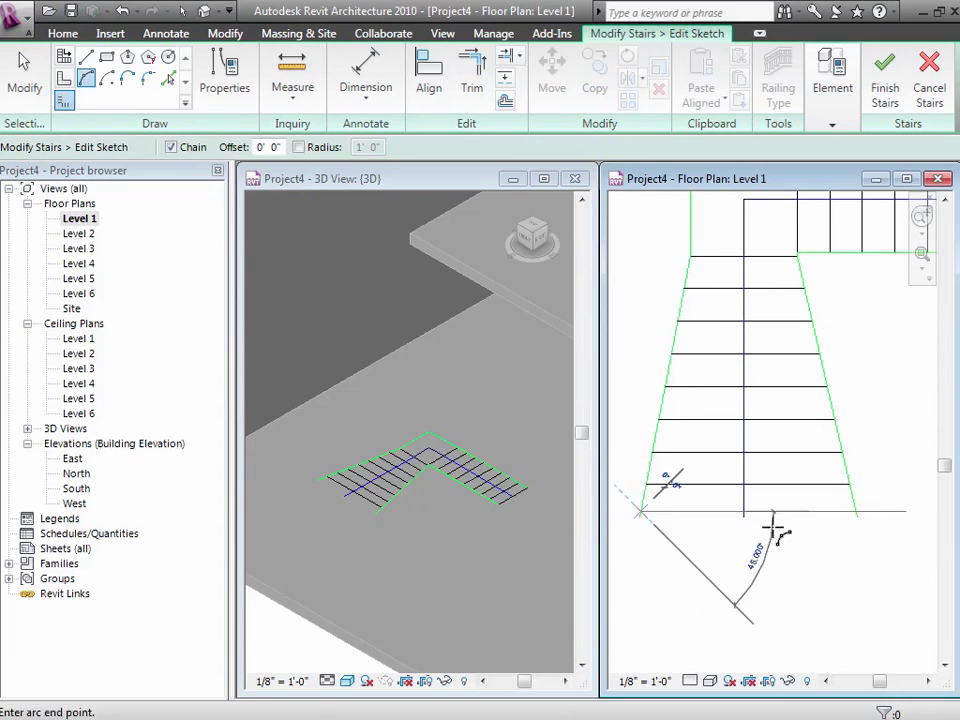
click(856, 516)
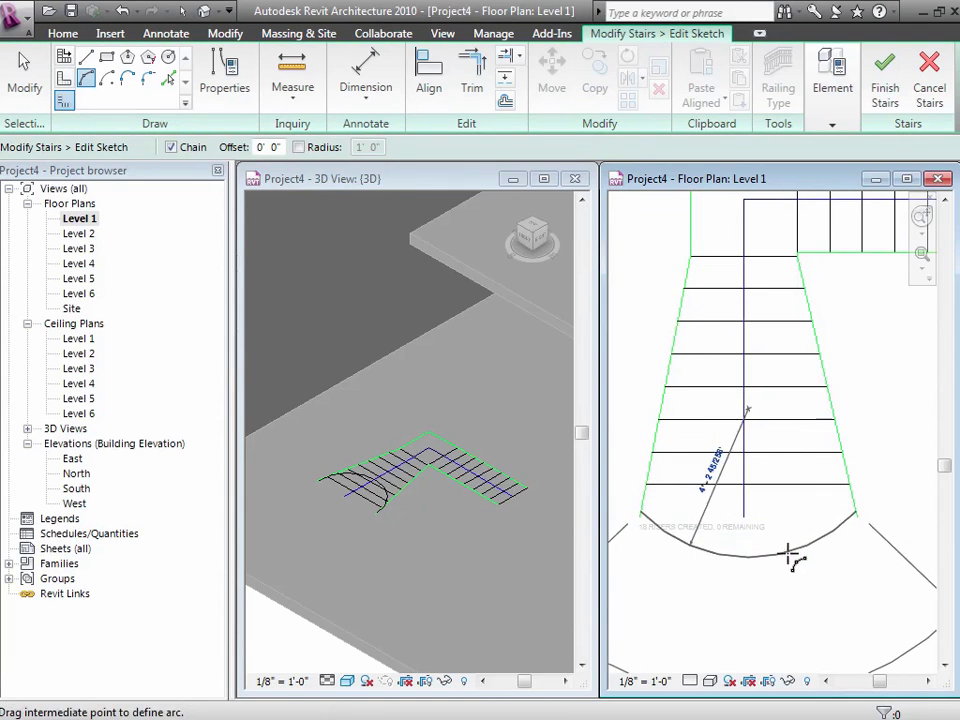
click(790, 550)
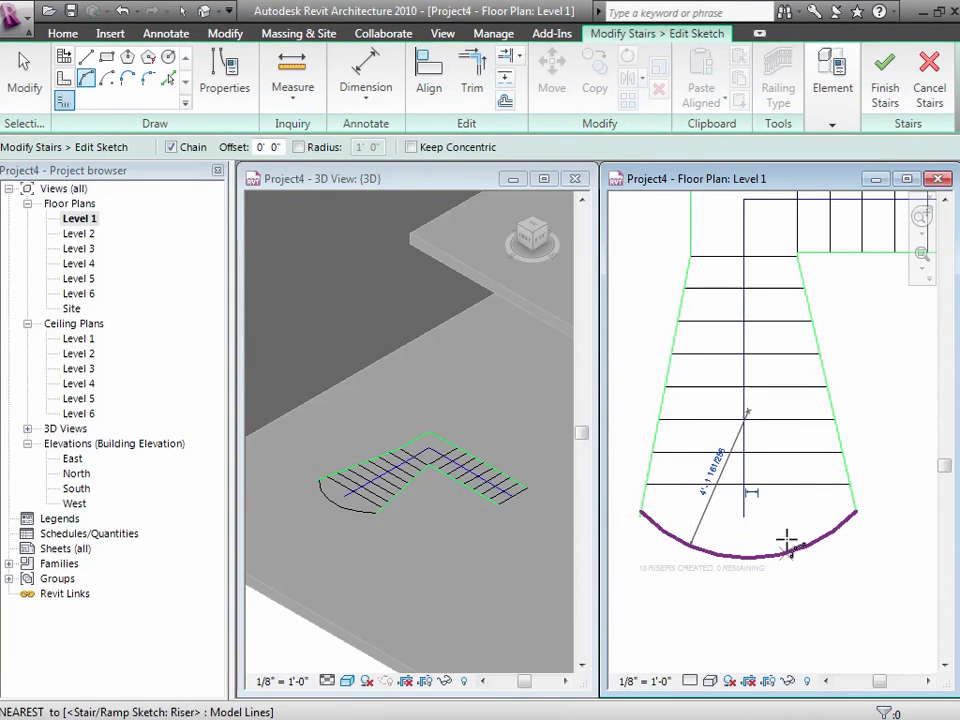
click(885, 90)
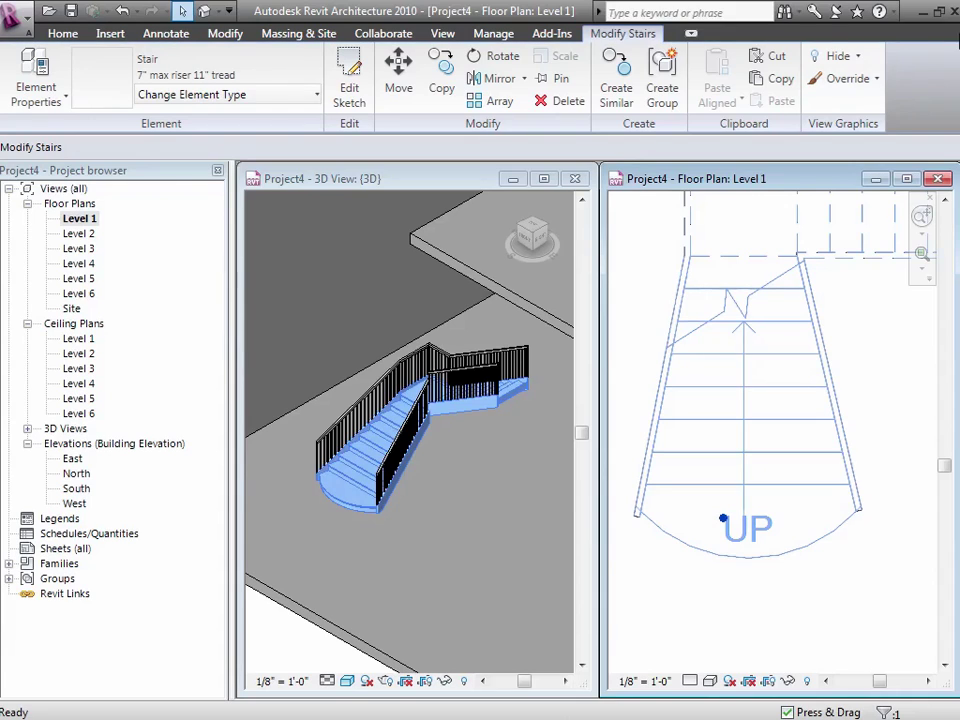
Reopen the L-shaped stair's sketch, round the landing's outer corner with a fillet arc of about 2'-1 1/2" radius, and finish the sketch
drag(944, 467, 946, 436)
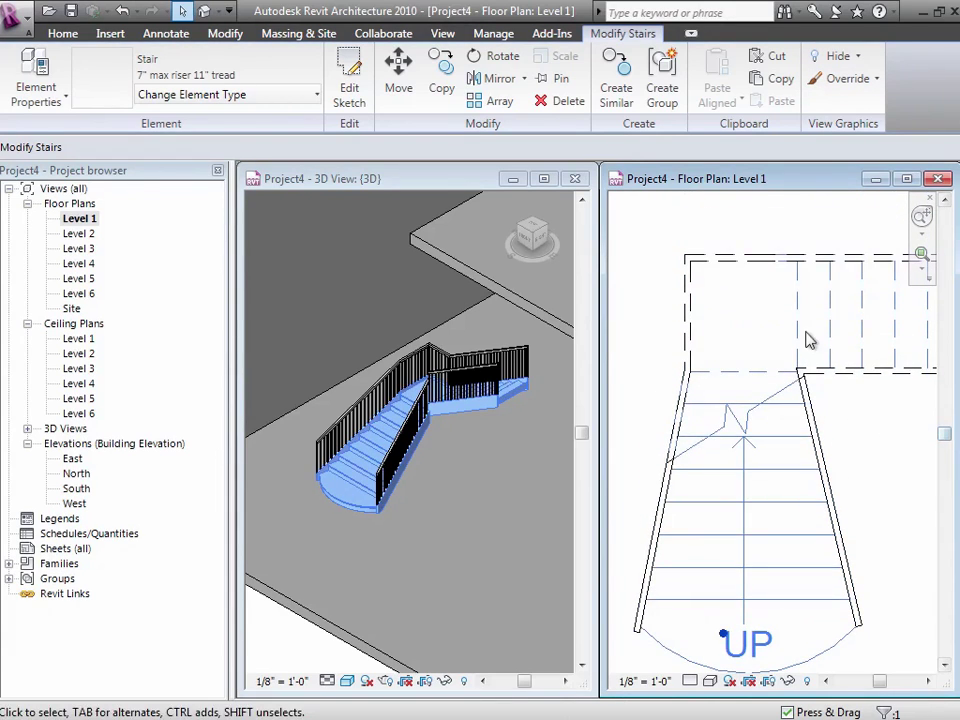
click(803, 551)
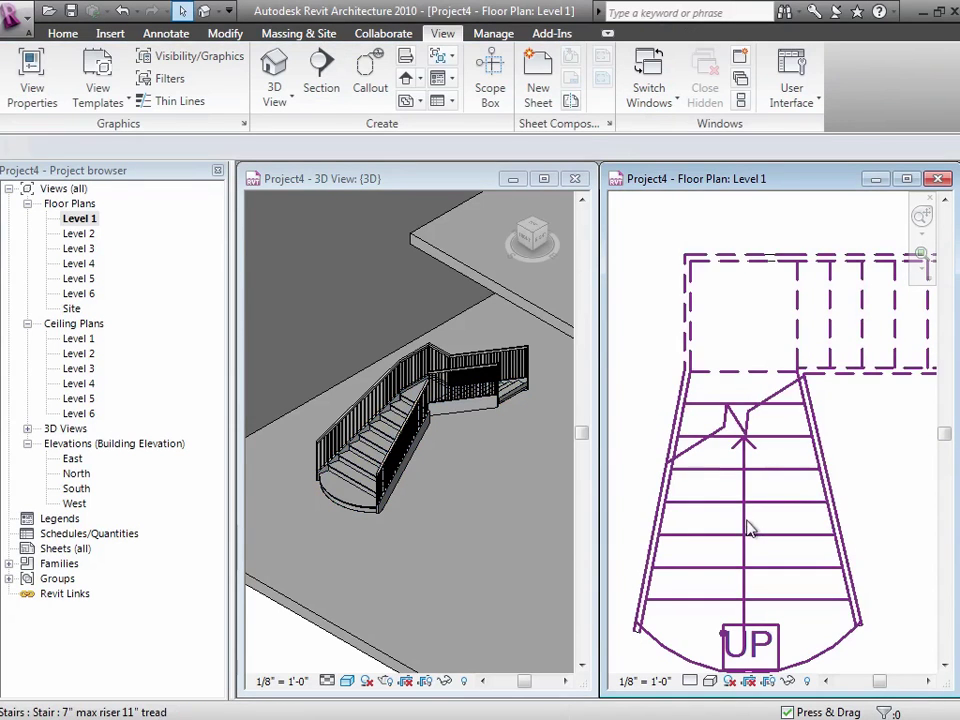
click(750, 528)
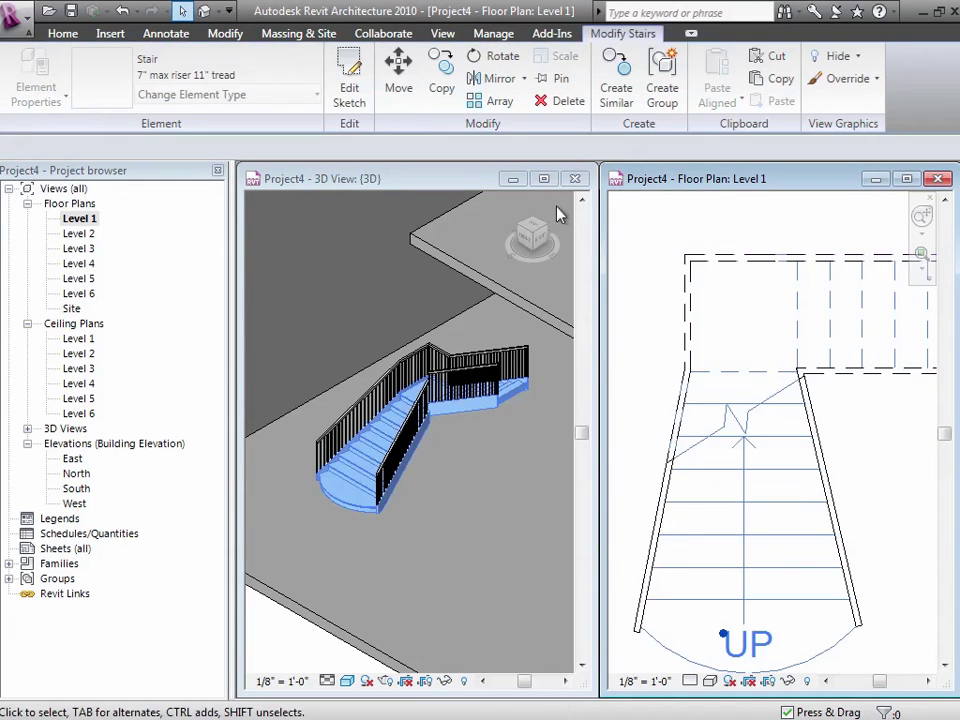
click(352, 88)
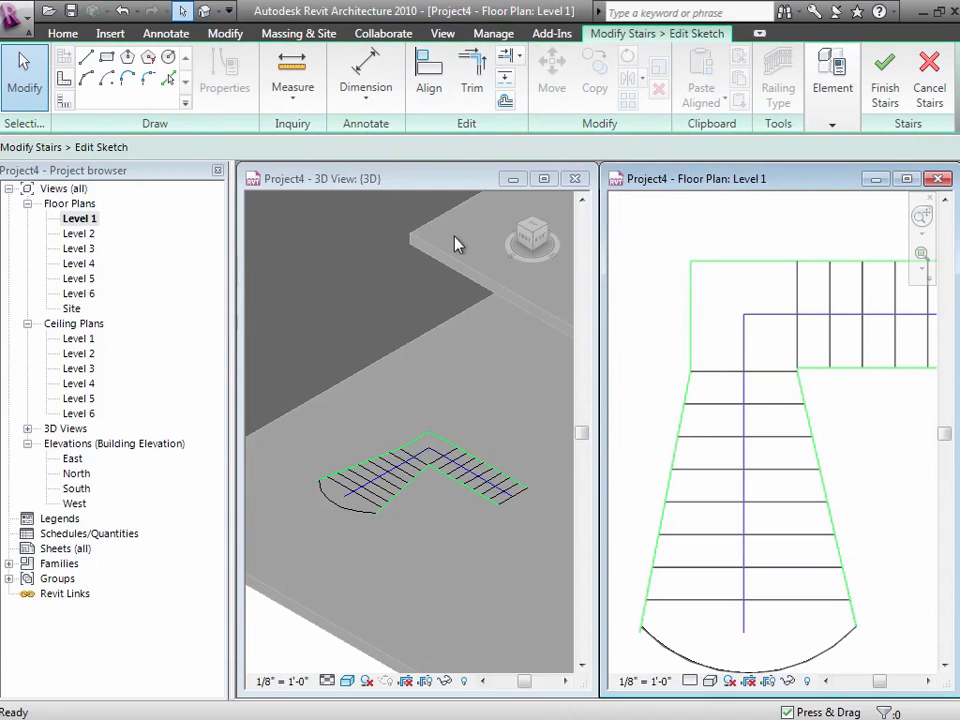
click(152, 88)
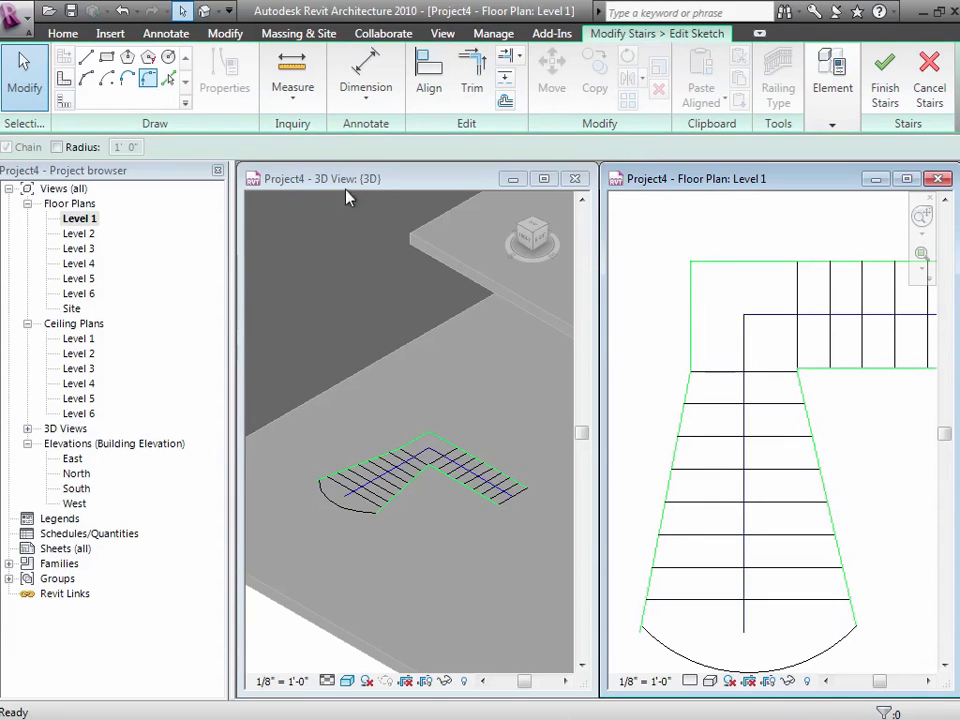
click(697, 296)
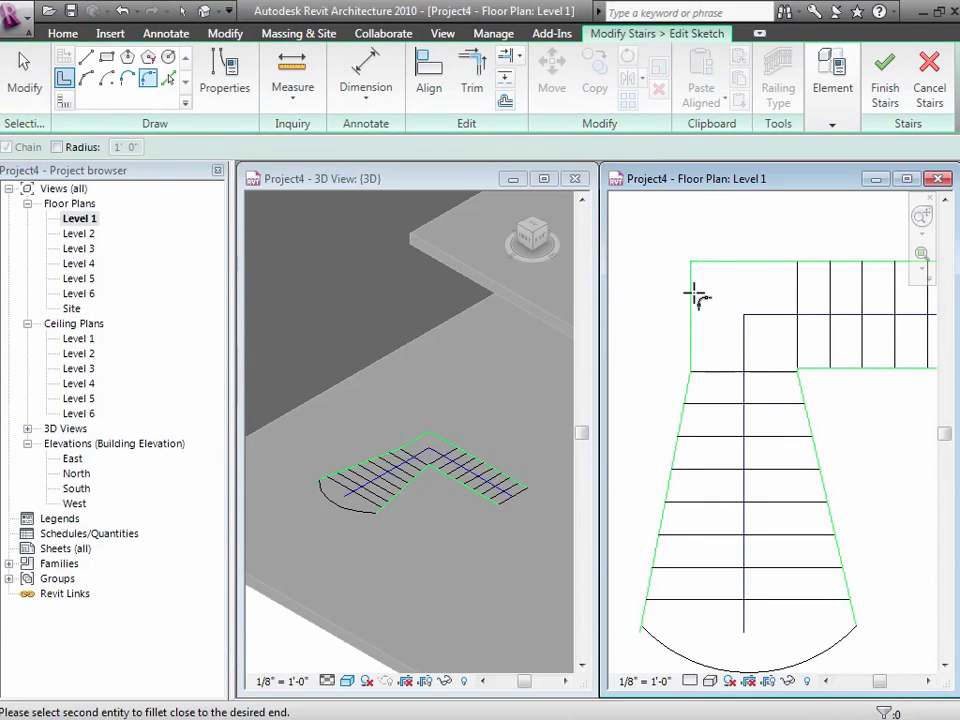
click(715, 262)
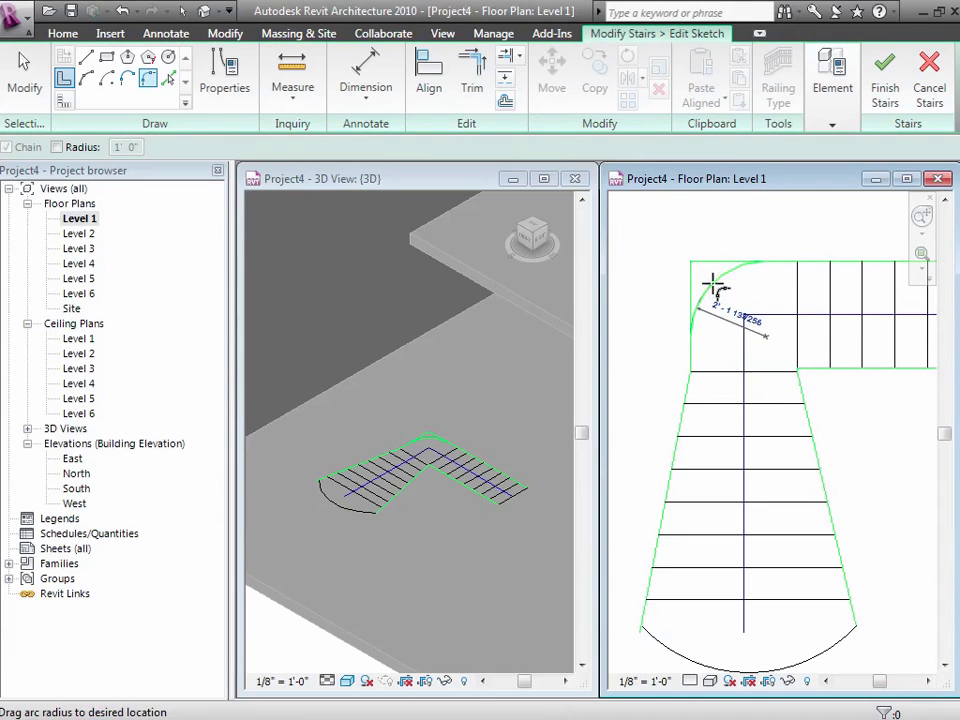
click(716, 288)
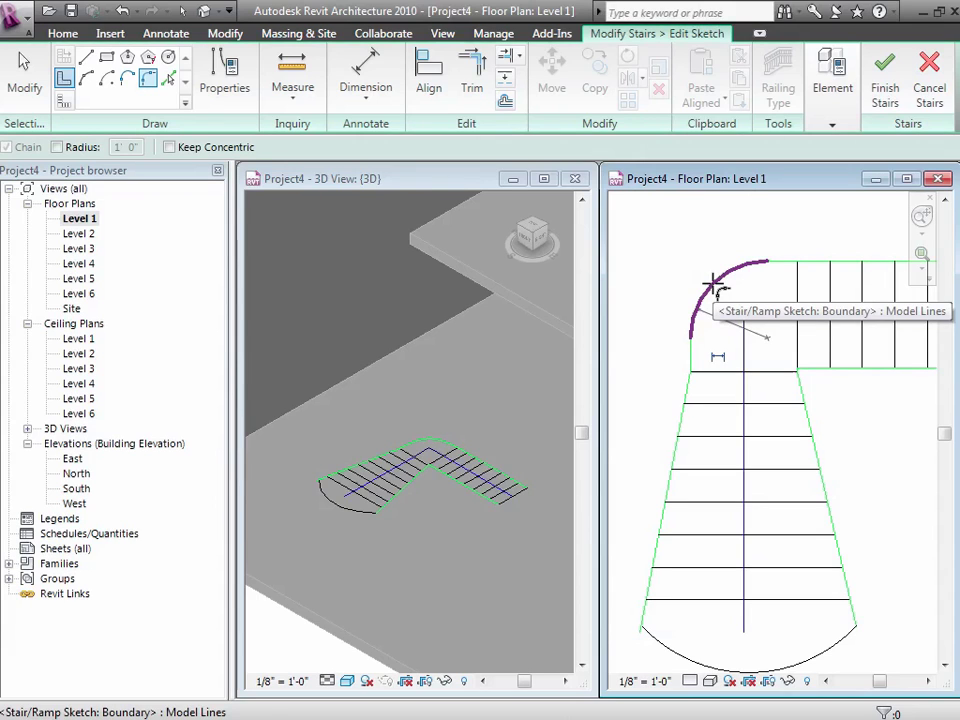
click(888, 85)
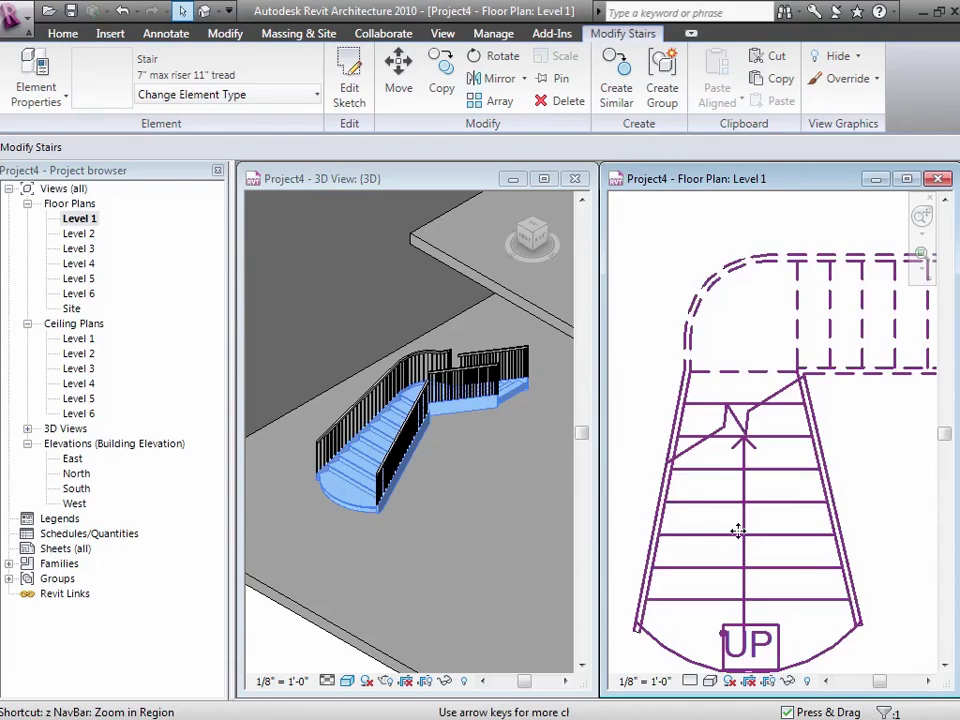
Create a new stair in an empty area of Level 1 from a center-ends arc run of 11'-0" radius, curving from west to south through about 81°
click(648, 462)
scroll(648, 462, down, 6)
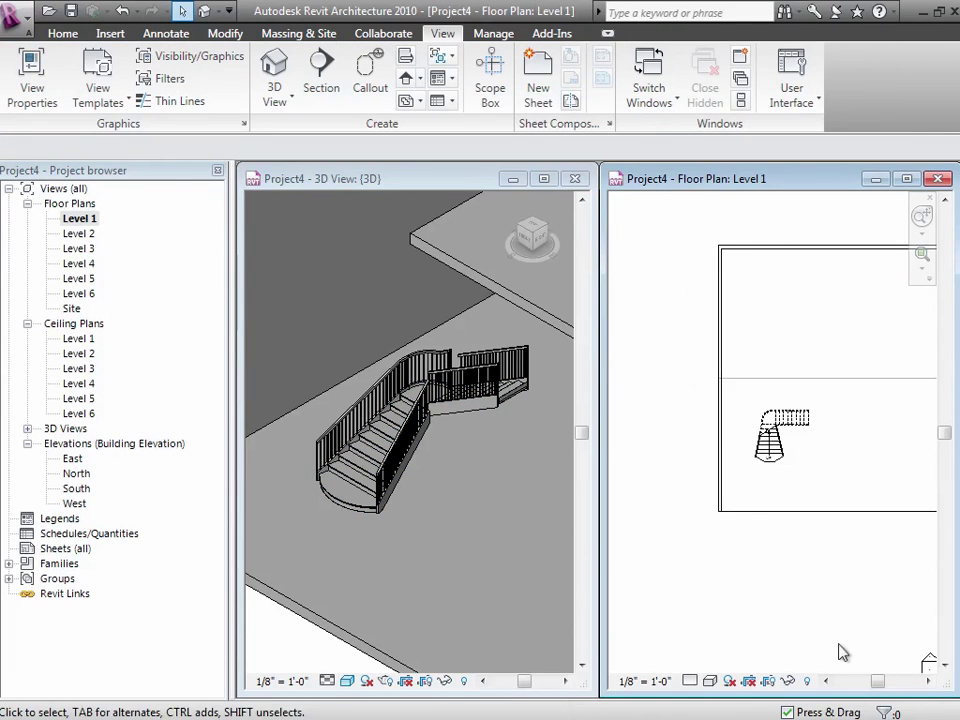
click(928, 681)
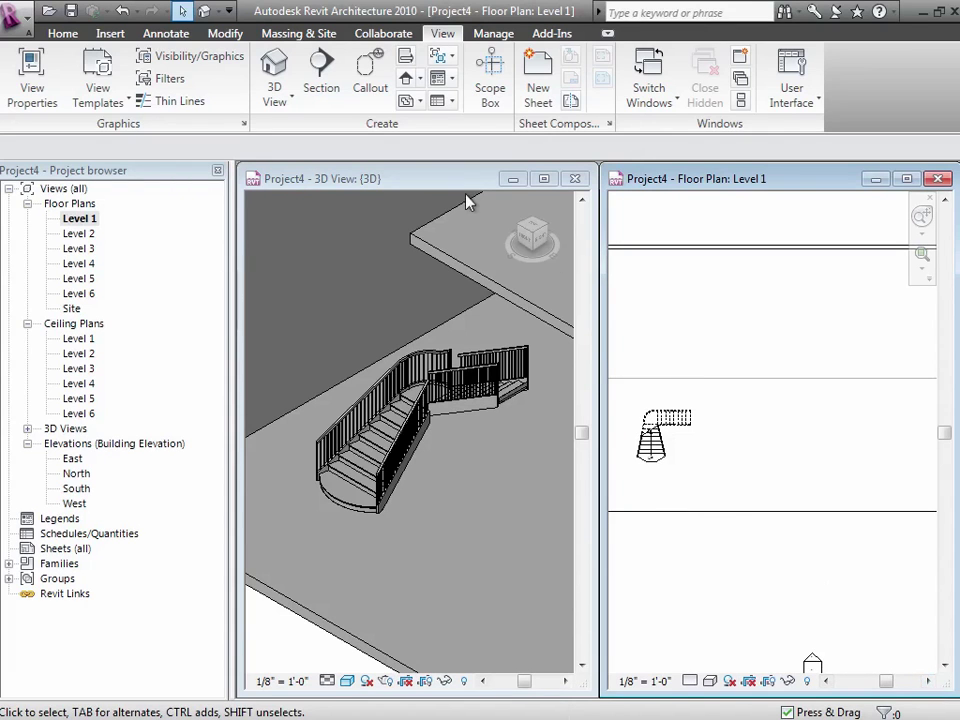
click(63, 34)
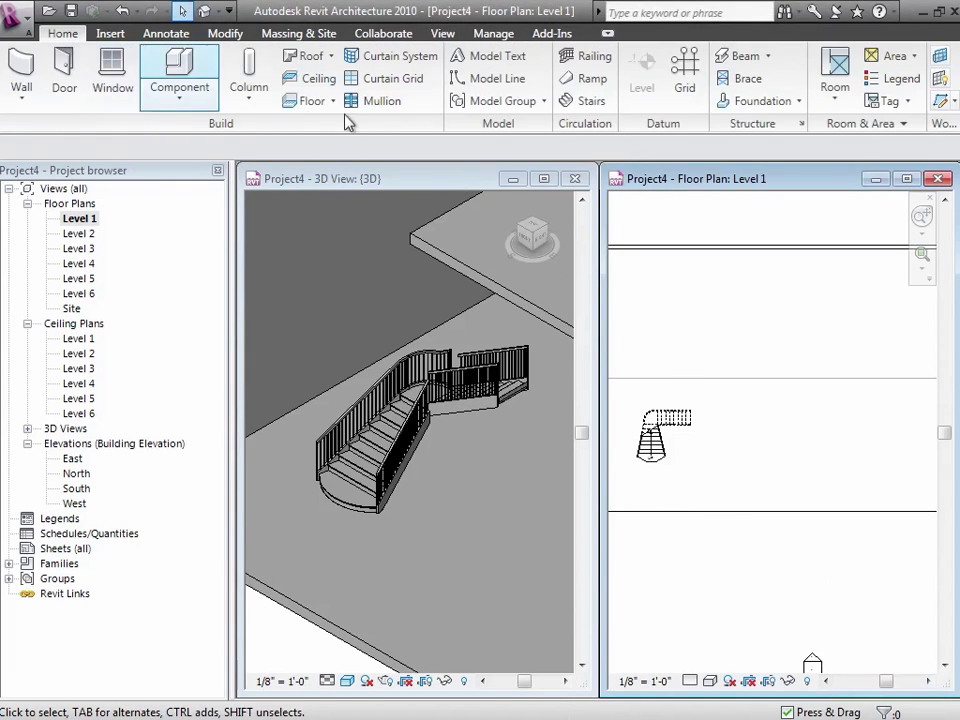
click(566, 112)
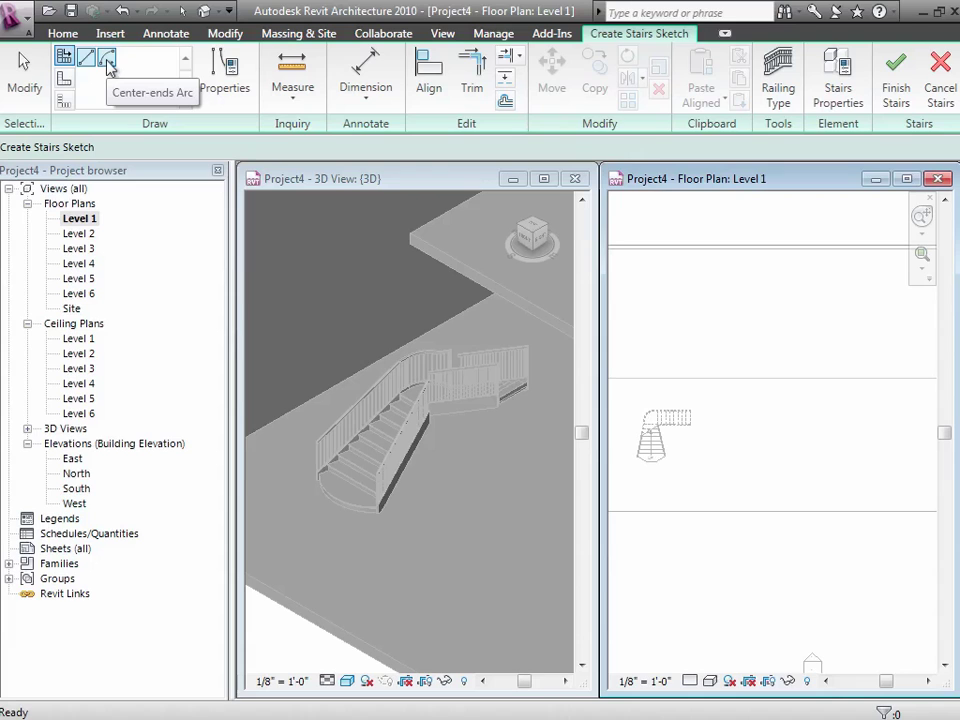
click(922, 257)
mouse_move(705, 367)
mouse_down()
mouse_move(869, 487)
mouse_move(860, 477)
mouse_up()
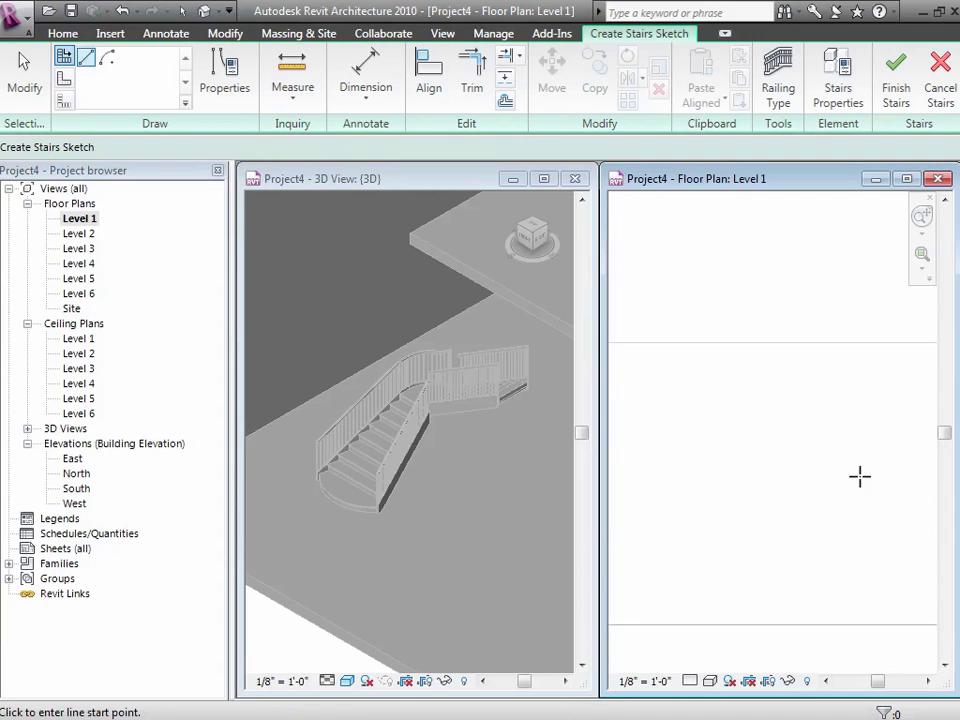
click(116, 65)
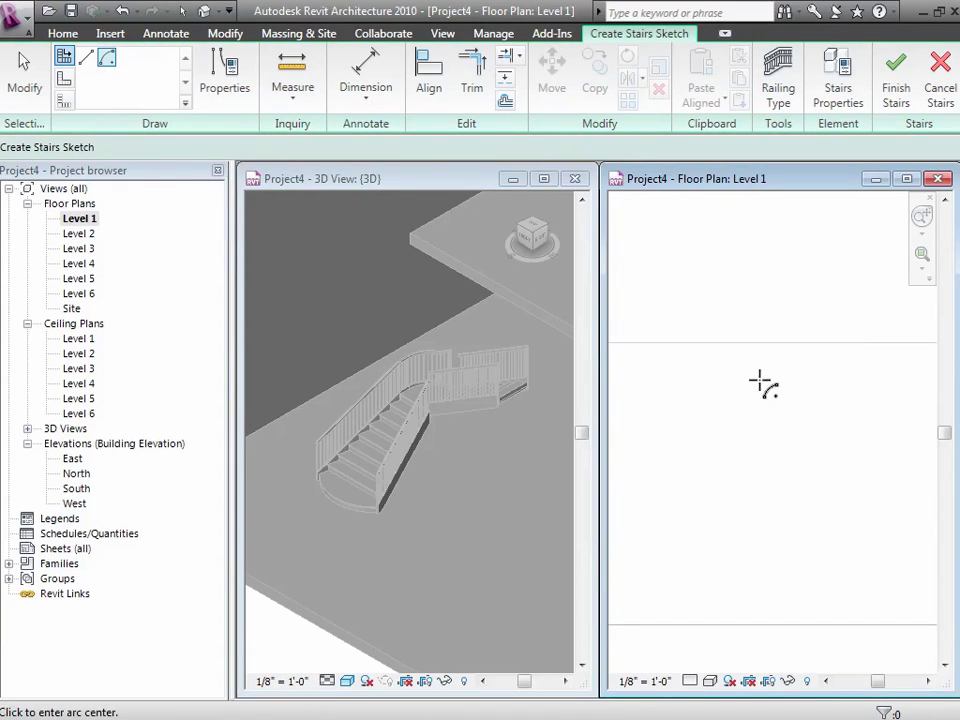
click(754, 443)
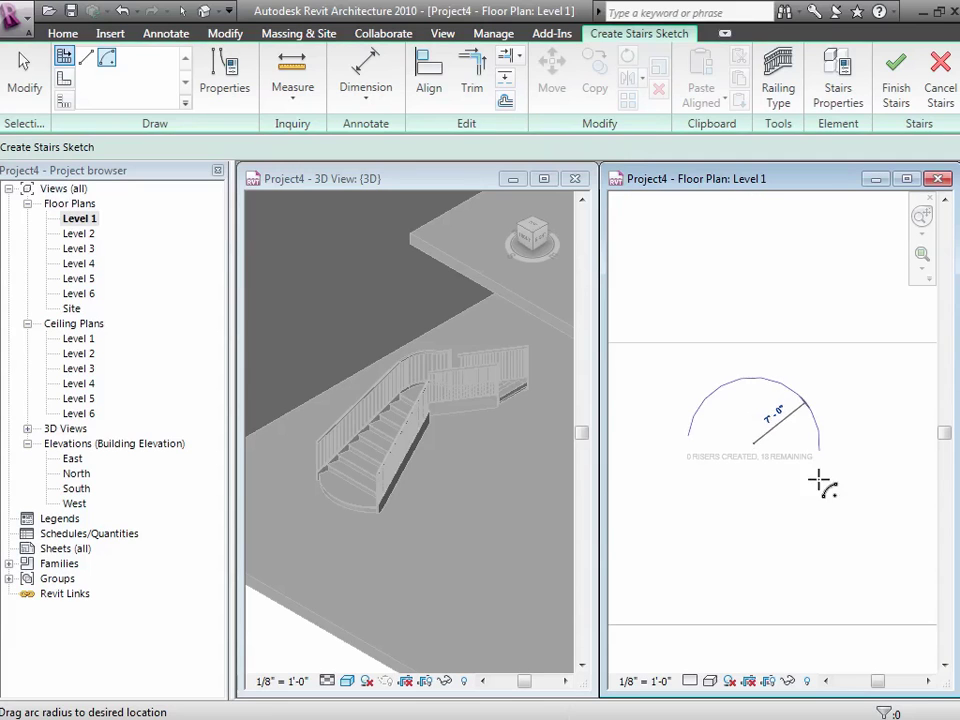
click(646, 443)
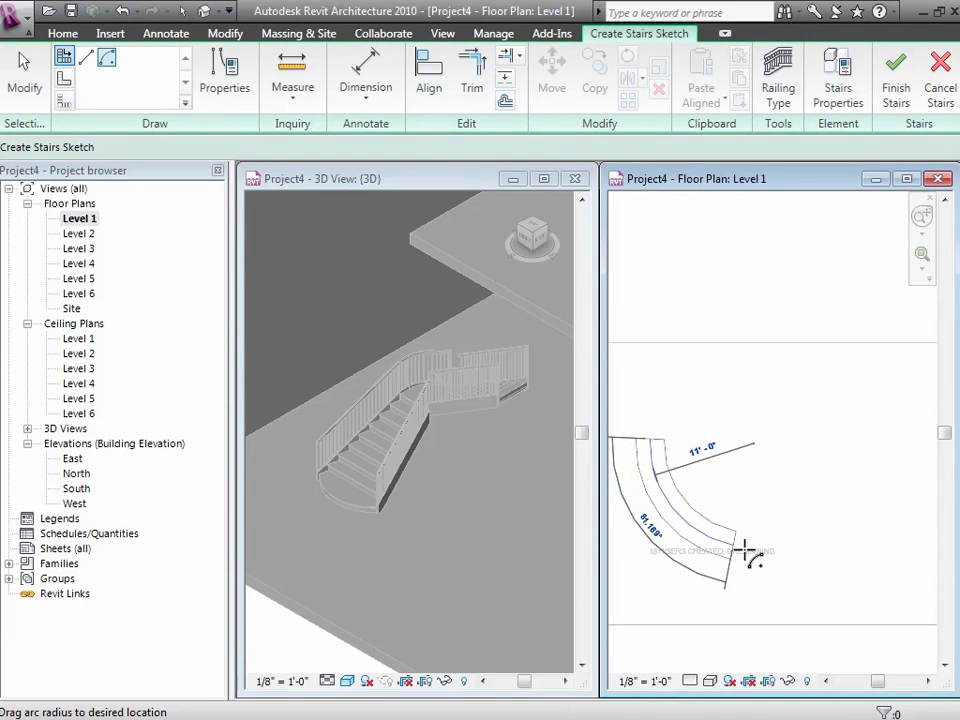
click(745, 552)
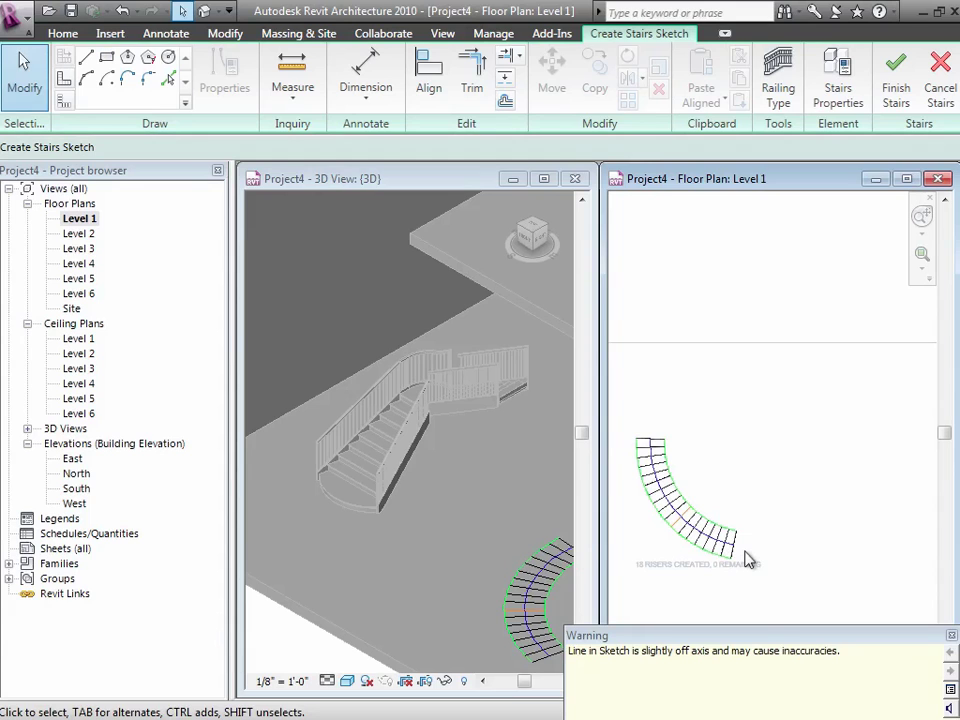
click(897, 93)
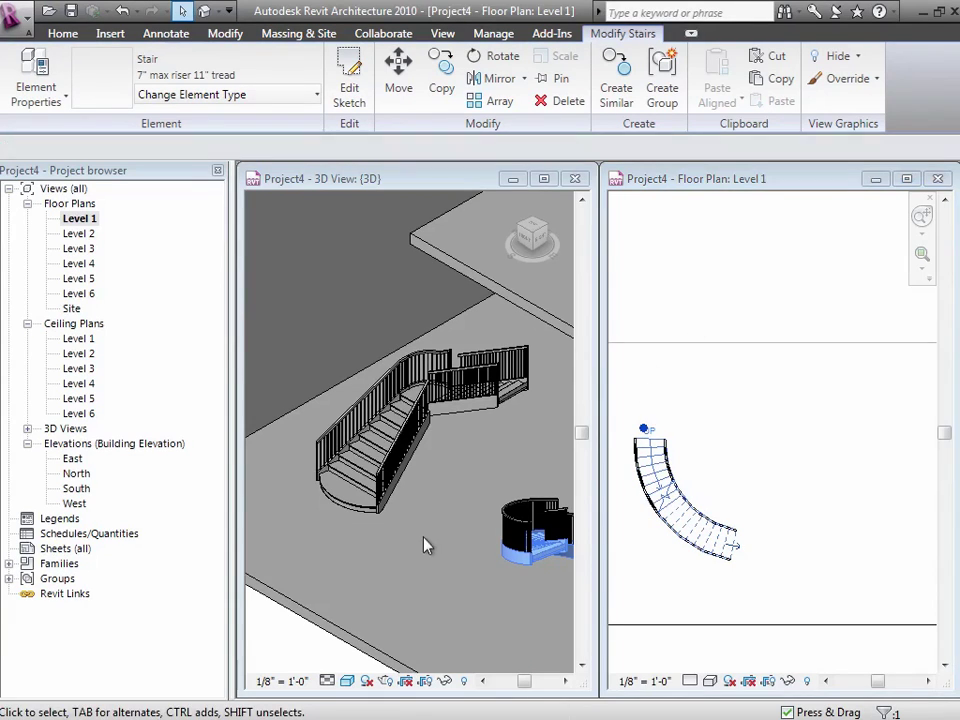
Examine the new curved stair and its railings in the 3D view
click(565, 681)
click(565, 681)
click(565, 681)
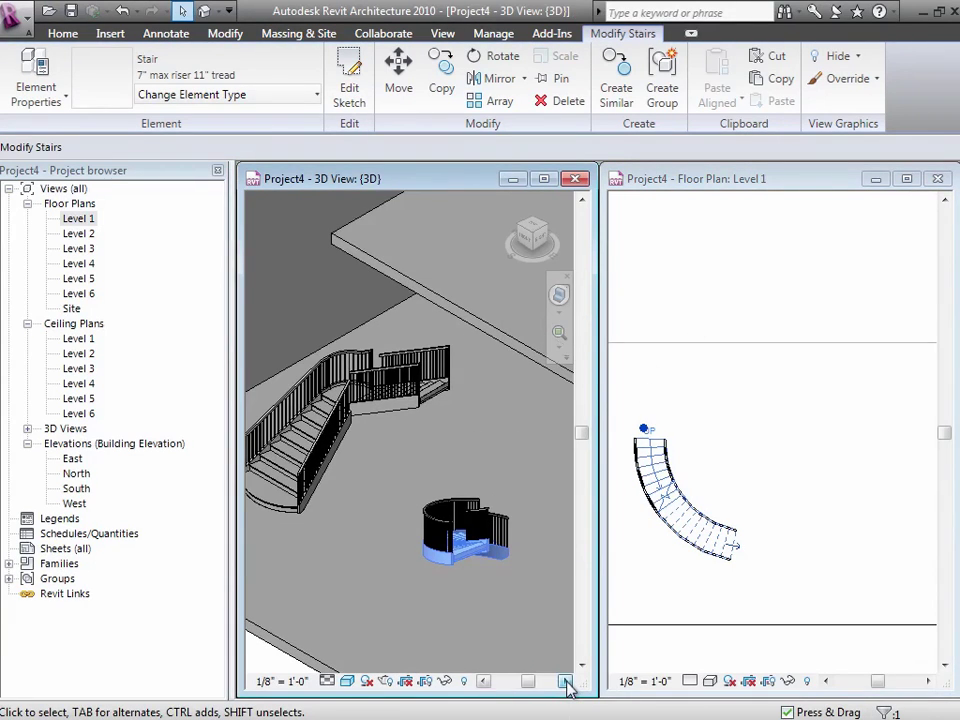
click(560, 305)
drag(536, 446, 512, 484)
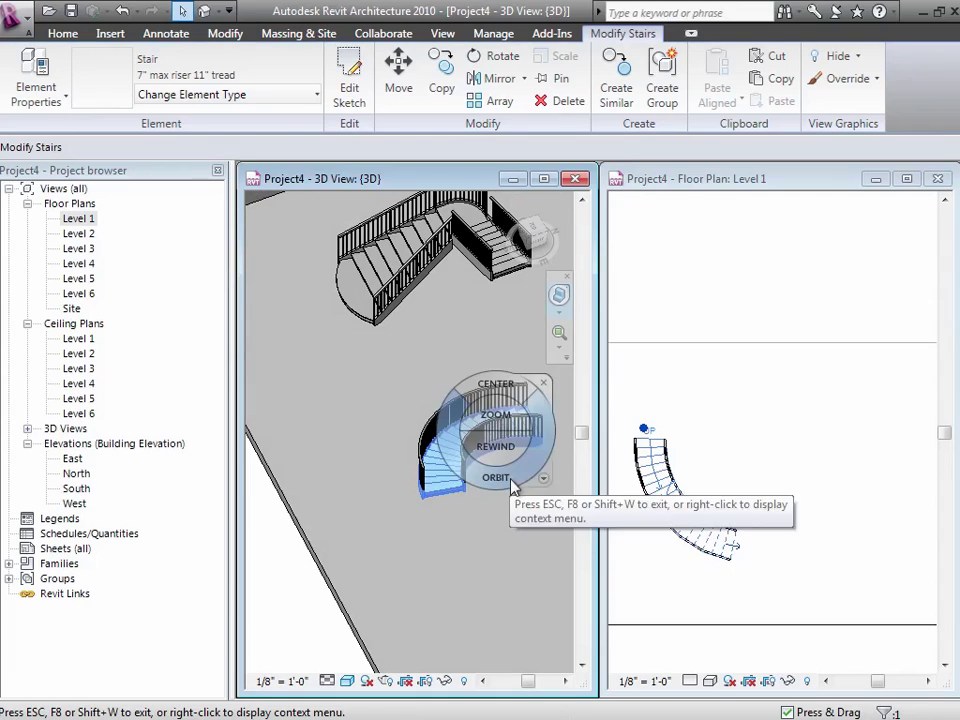
click(38, 95)
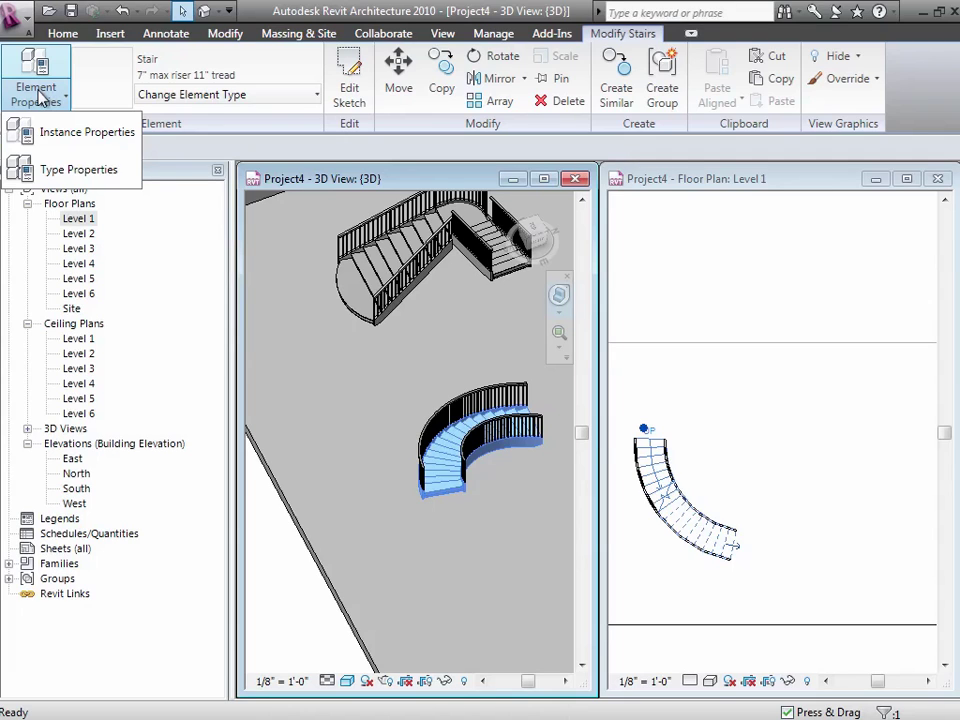
click(758, 468)
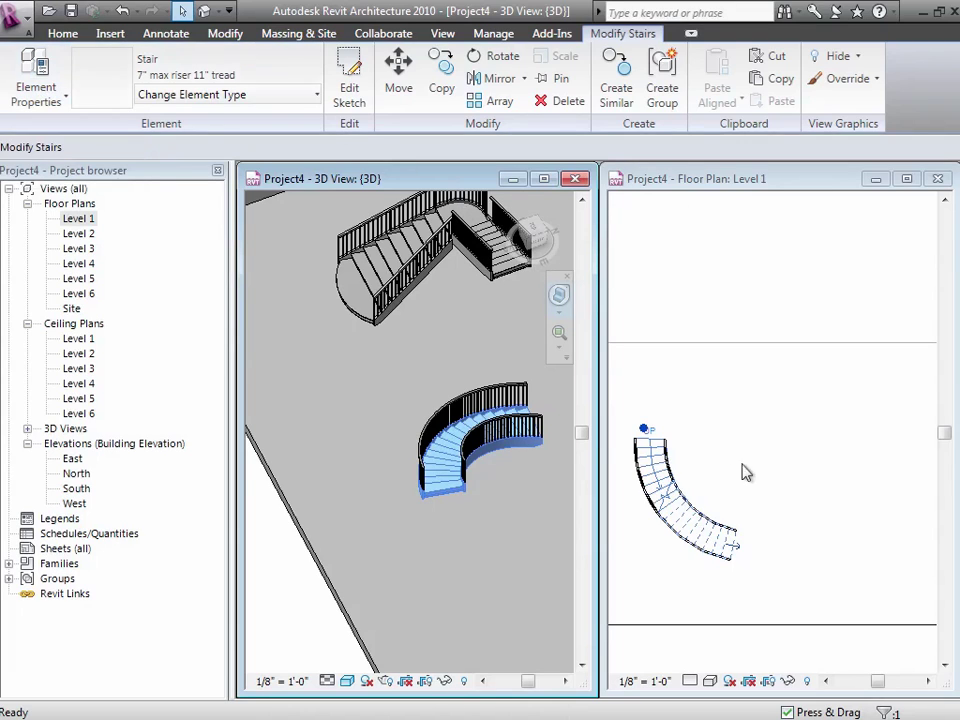
click(762, 500)
key(shift+w)
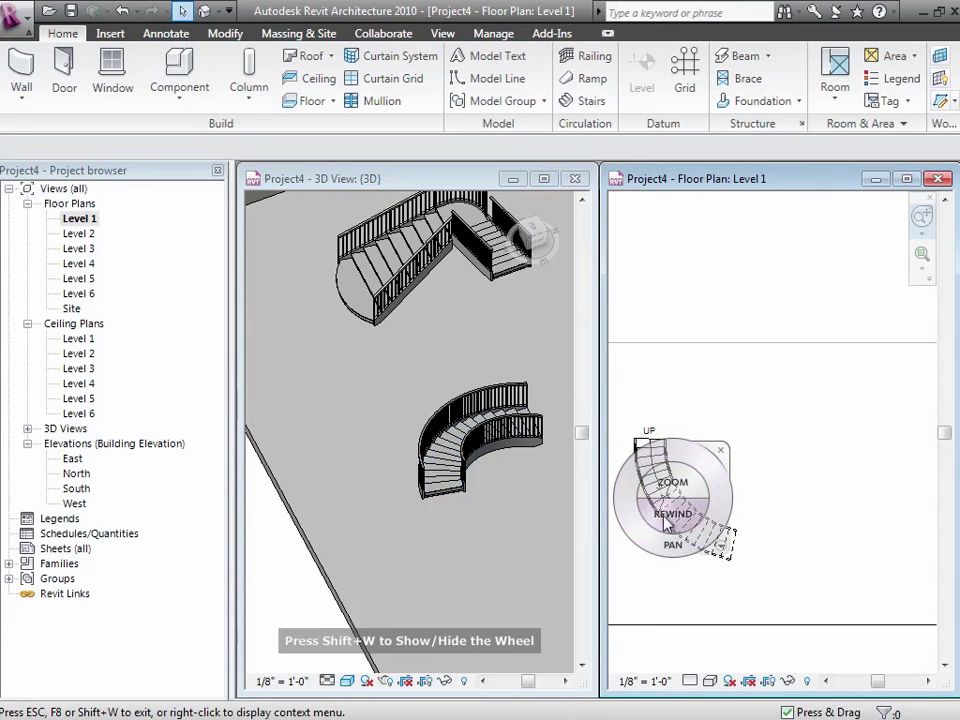
key(shift+w)
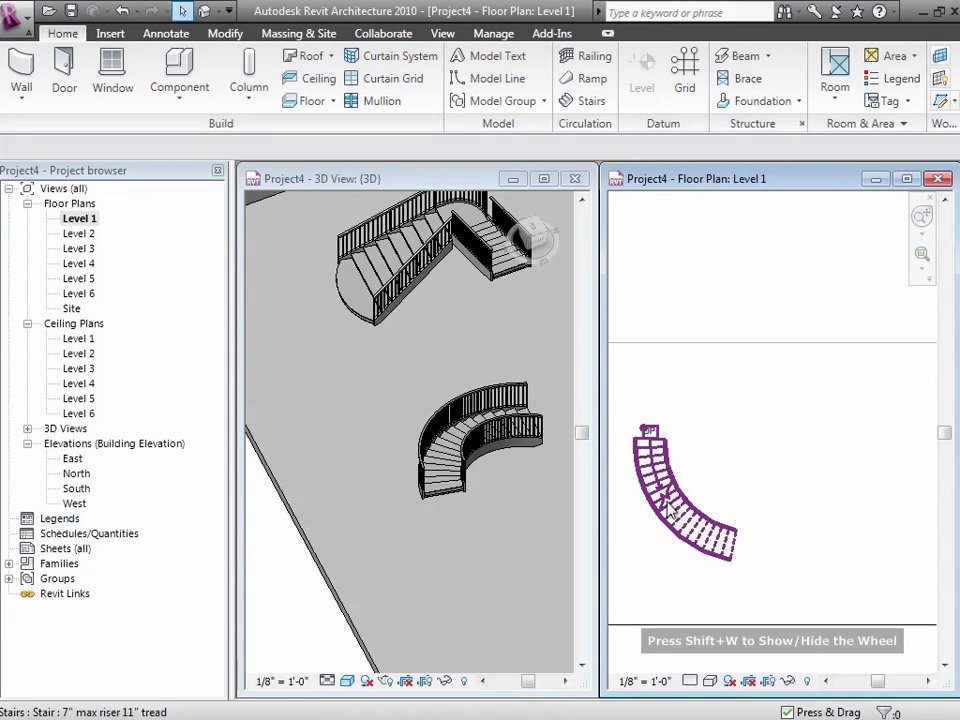
click(668, 508)
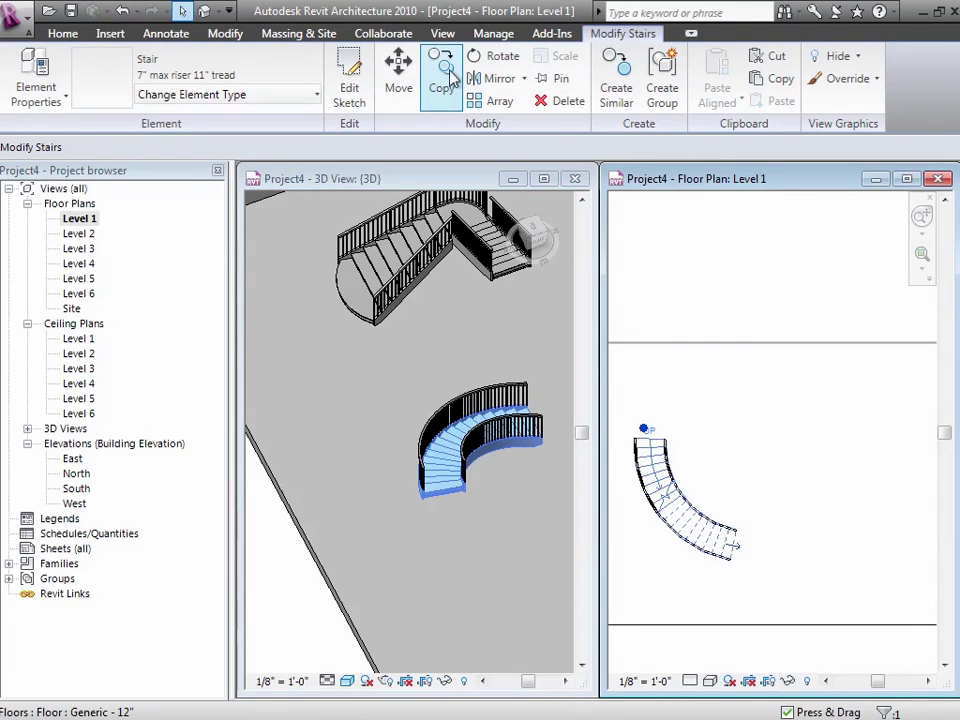
click(490, 57)
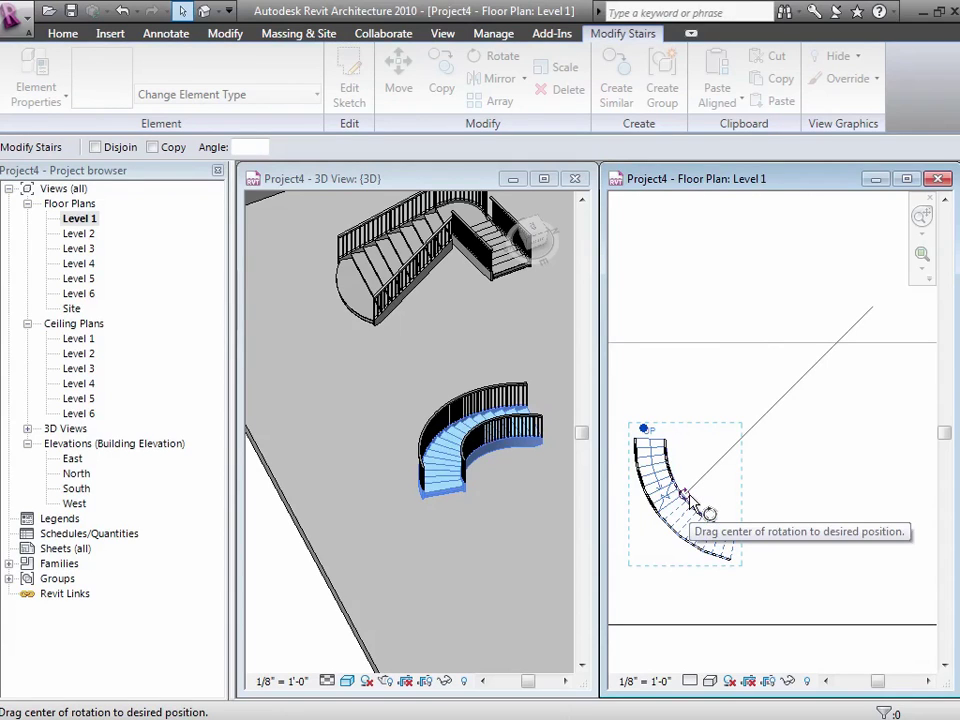
mouse_move(688, 497)
mouse_down()
mouse_move(726, 326)
mouse_move(741, 300)
mouse_move(744, 414)
mouse_up()
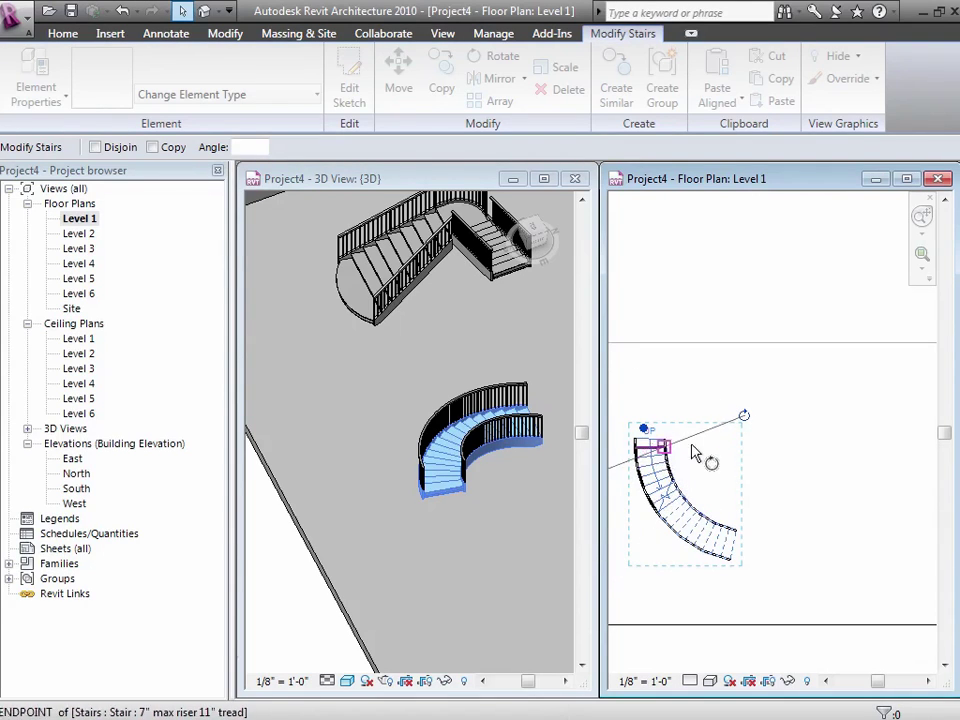
mouse_move(745, 420)
mouse_down()
mouse_move(697, 492)
mouse_move(721, 509)
mouse_move(718, 521)
mouse_move(767, 435)
mouse_move(754, 421)
mouse_up()
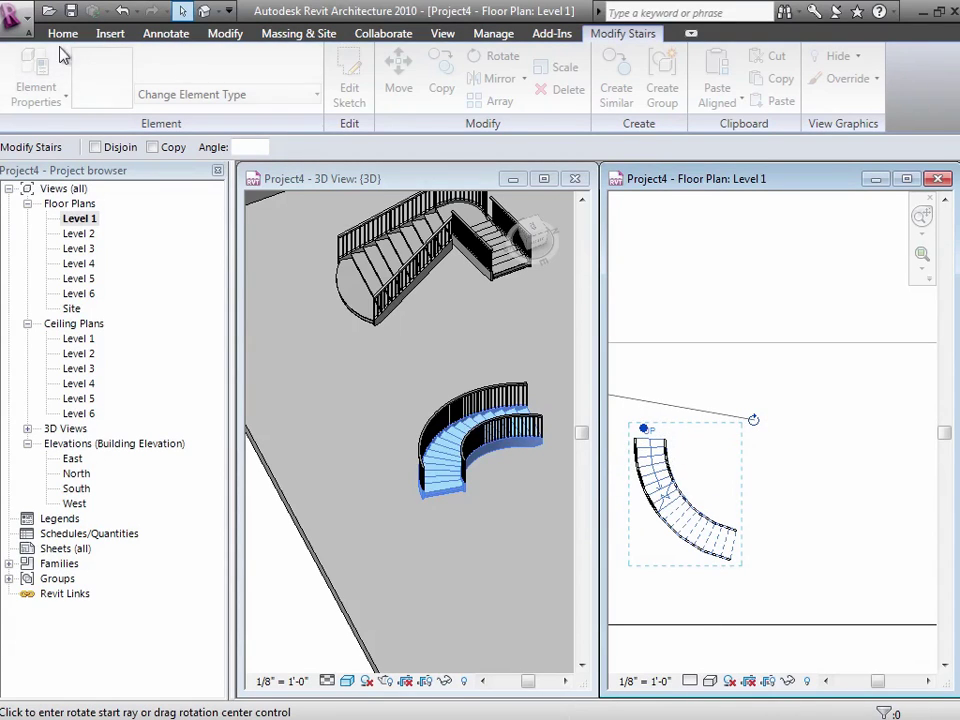
click(122, 10)
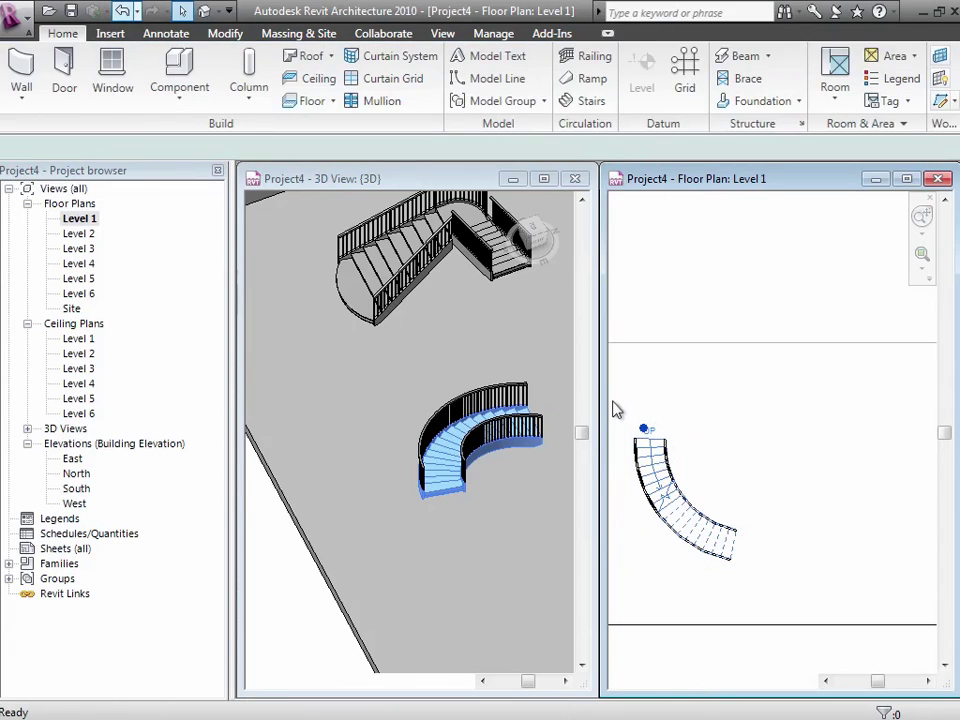
key(ctrl+z)
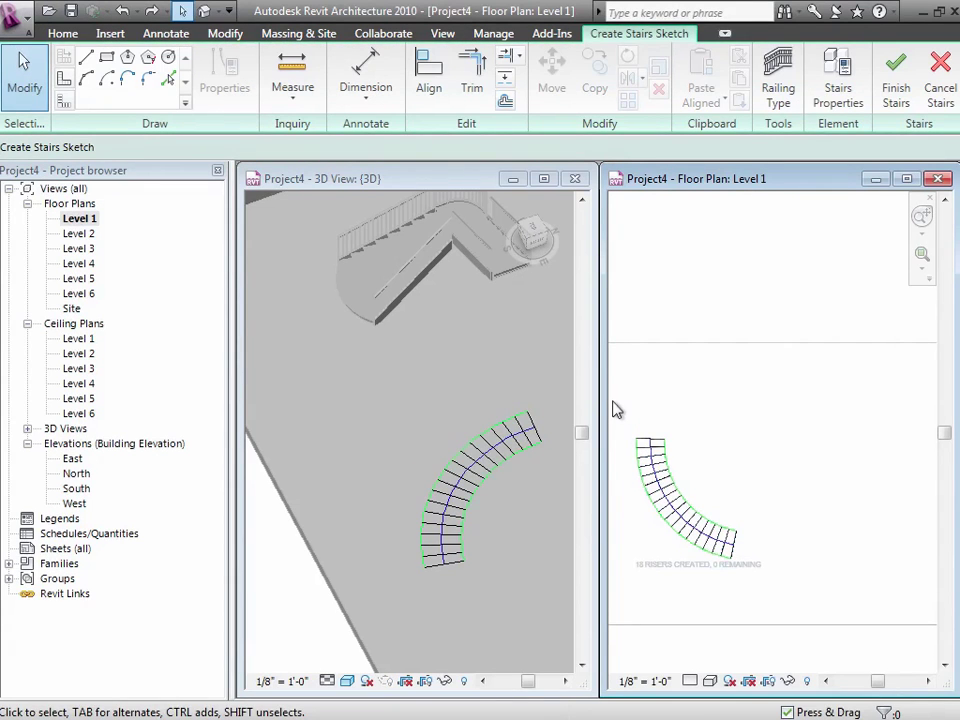
click(896, 96)
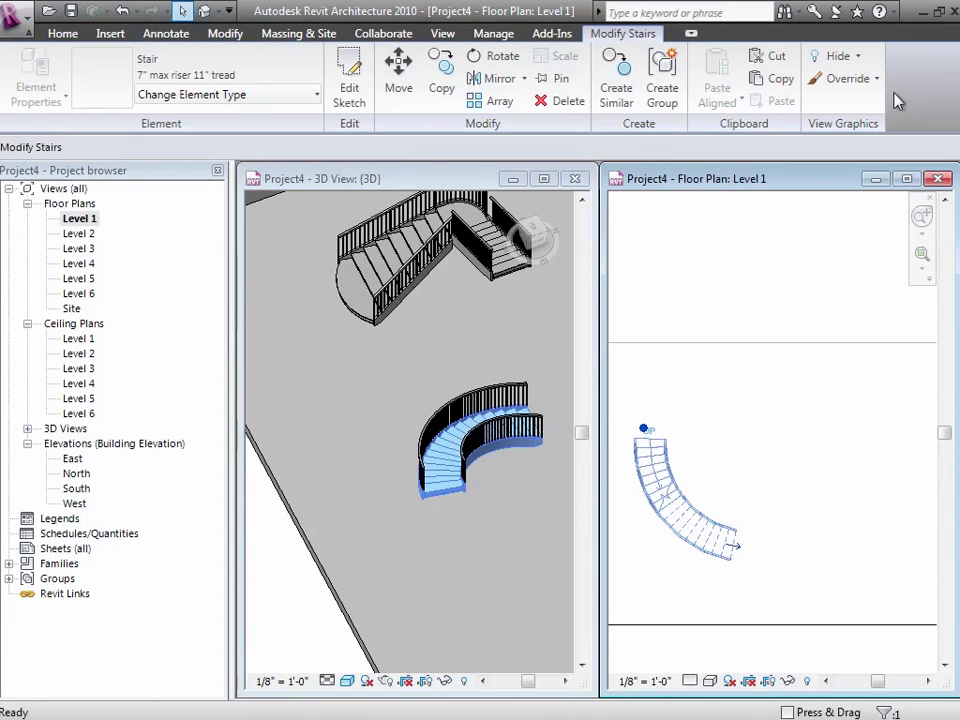
click(818, 422)
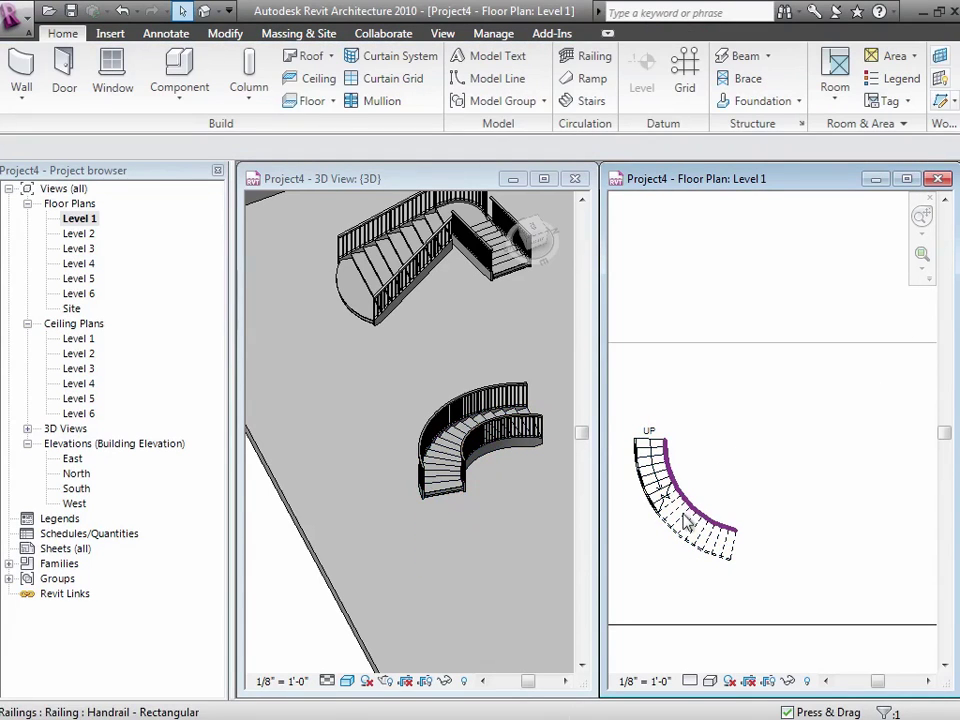
click(683, 527)
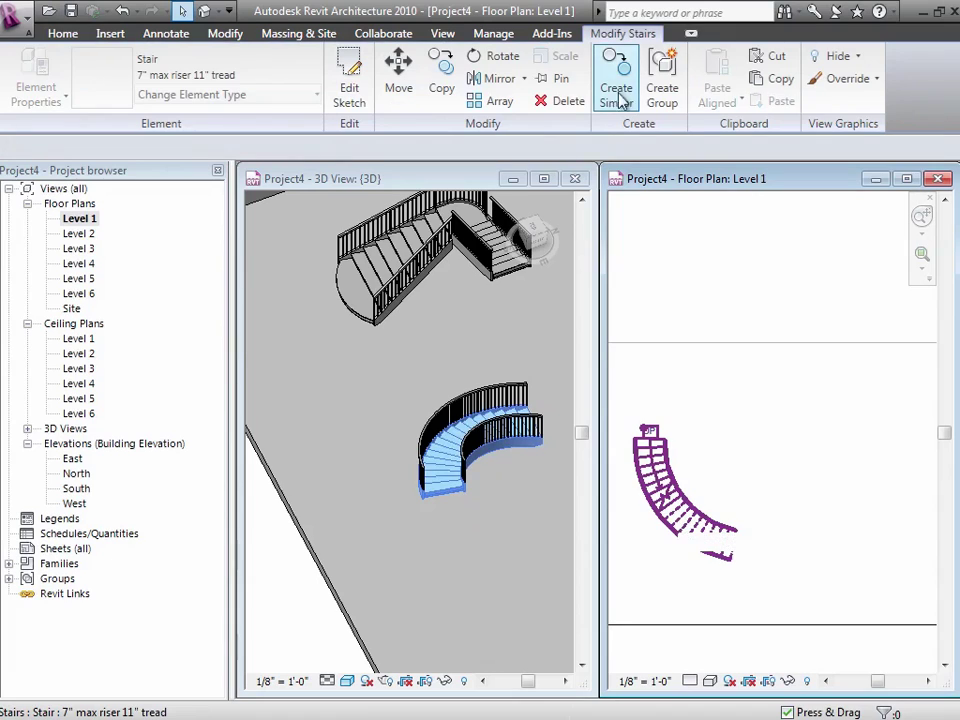
click(497, 57)
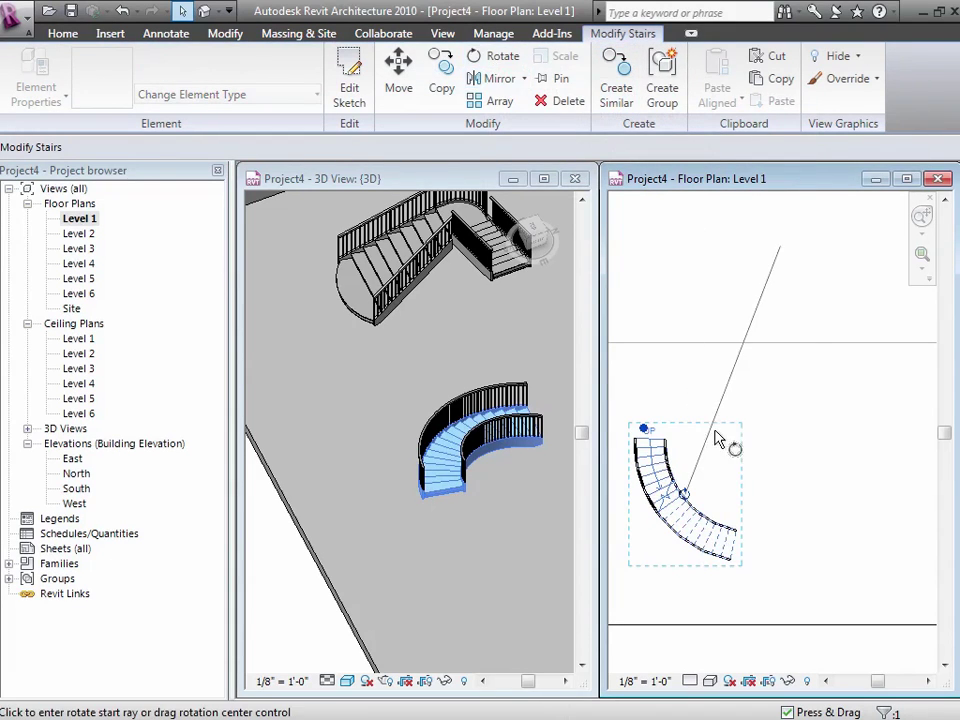
drag(710, 508, 751, 425)
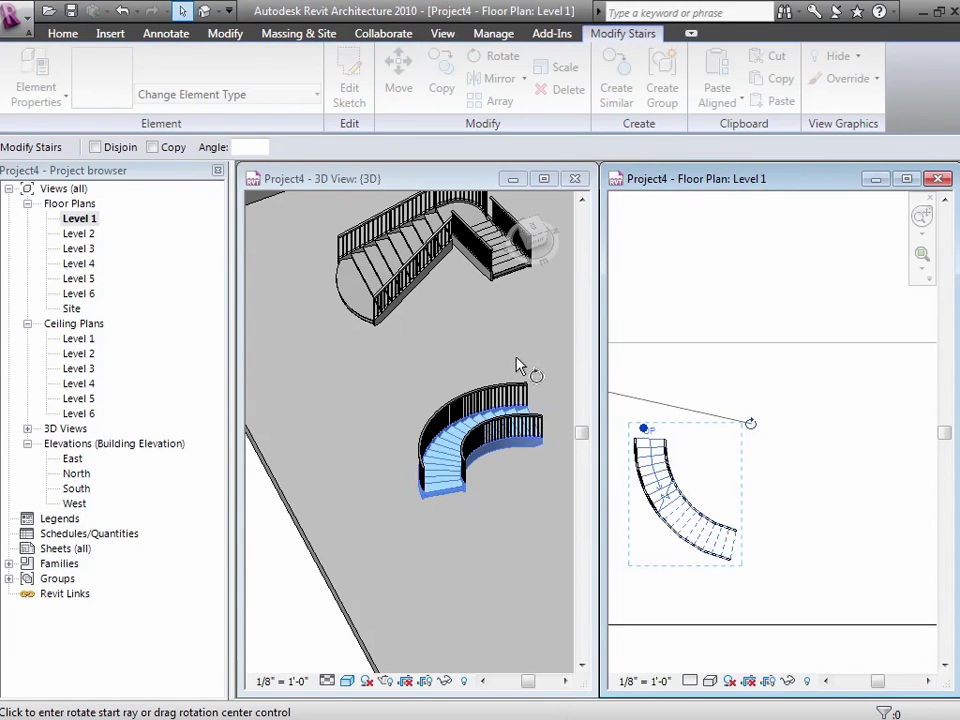
click(183, 11)
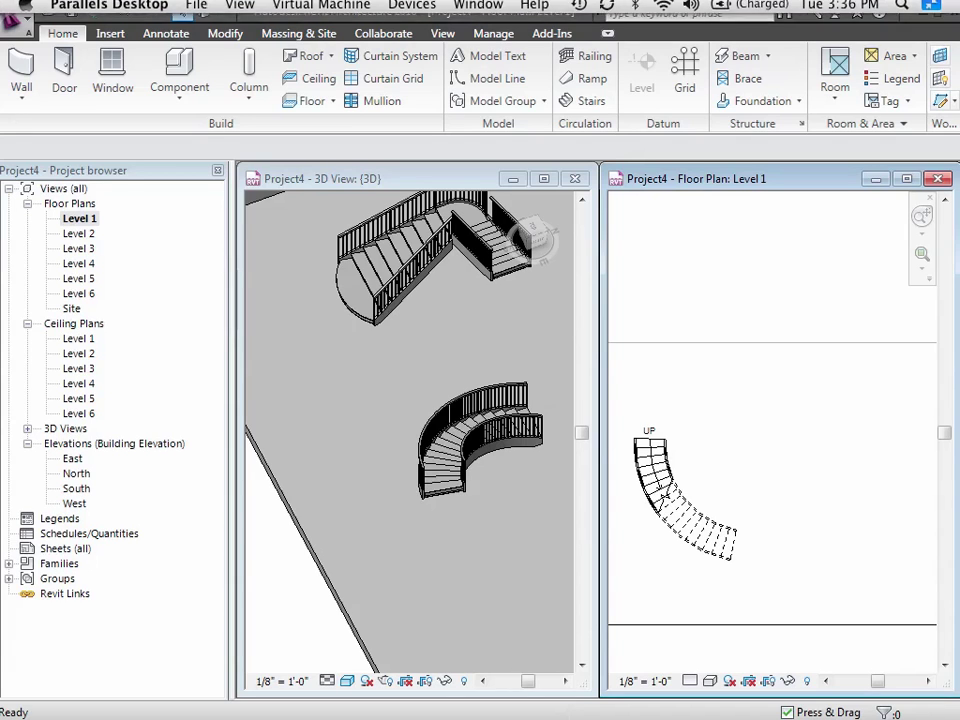
Place thin detail lines on the curved stair's end riser and one intermediate riser by picking their edges in the Level 1 plan
click(168, 36)
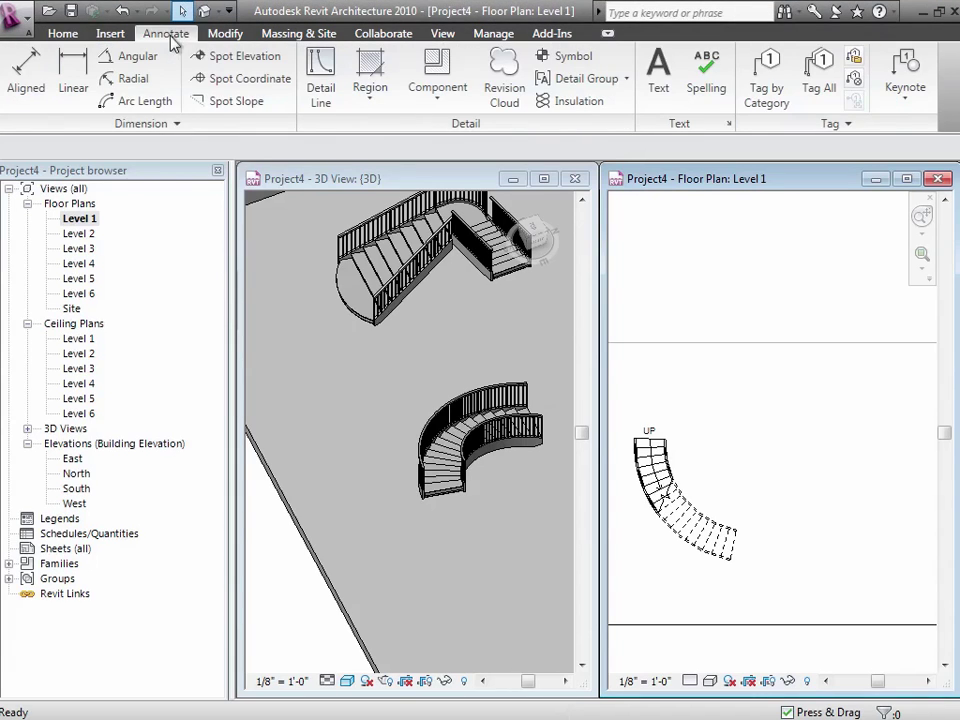
click(322, 82)
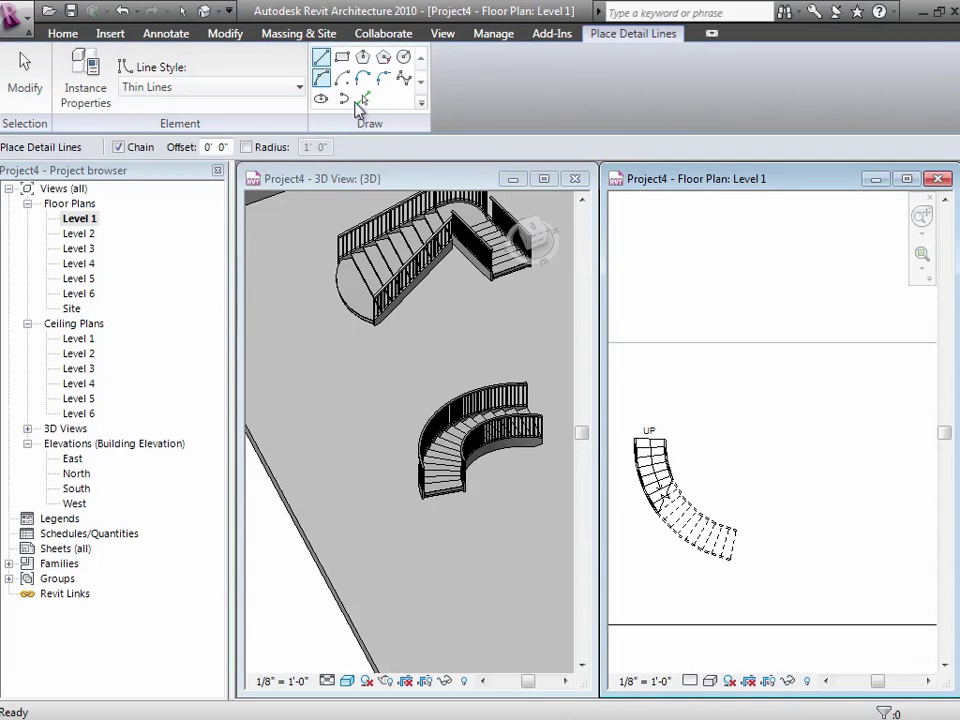
click(362, 99)
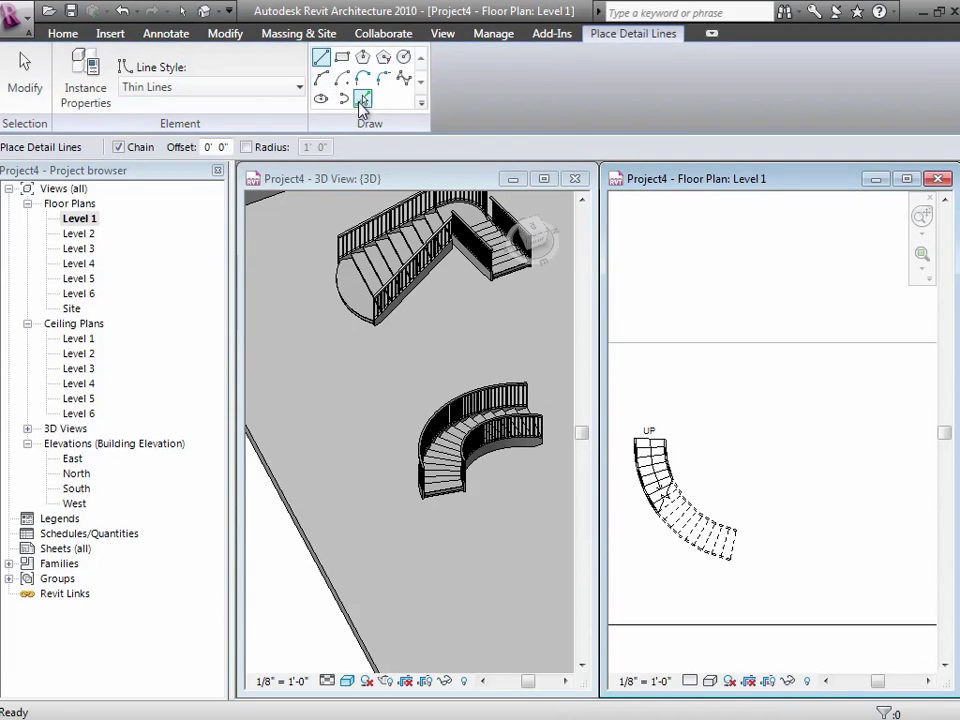
click(645, 452)
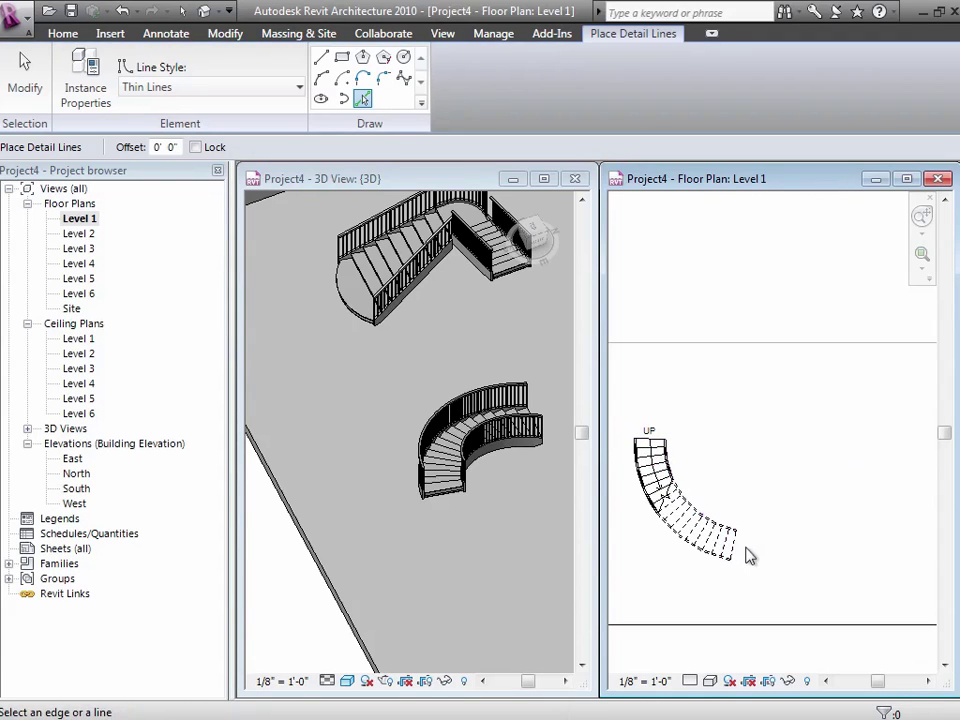
click(738, 551)
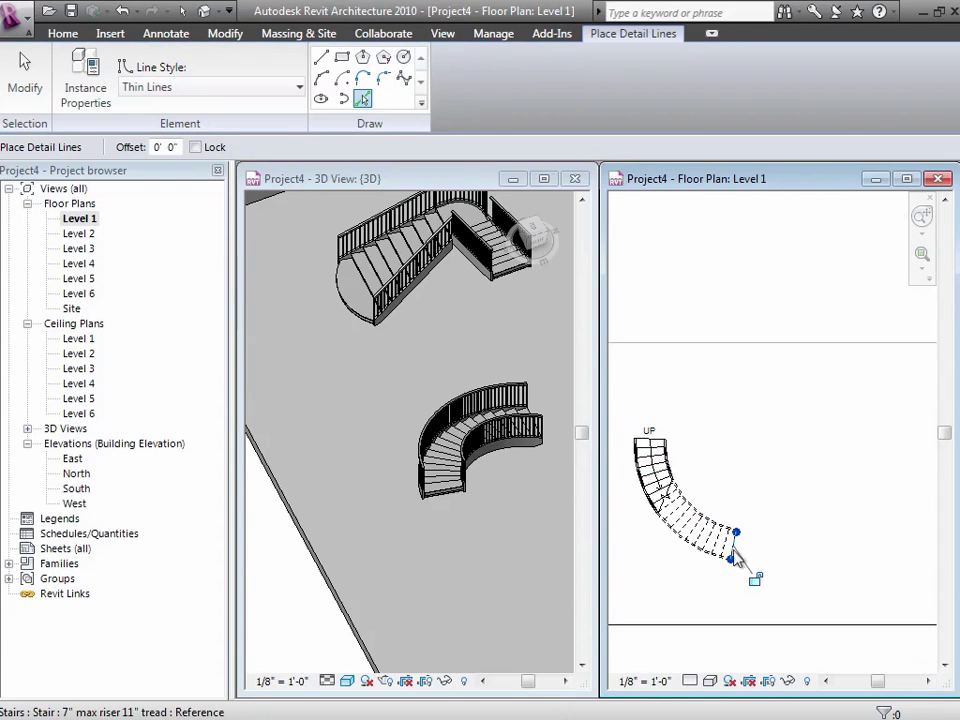
click(680, 522)
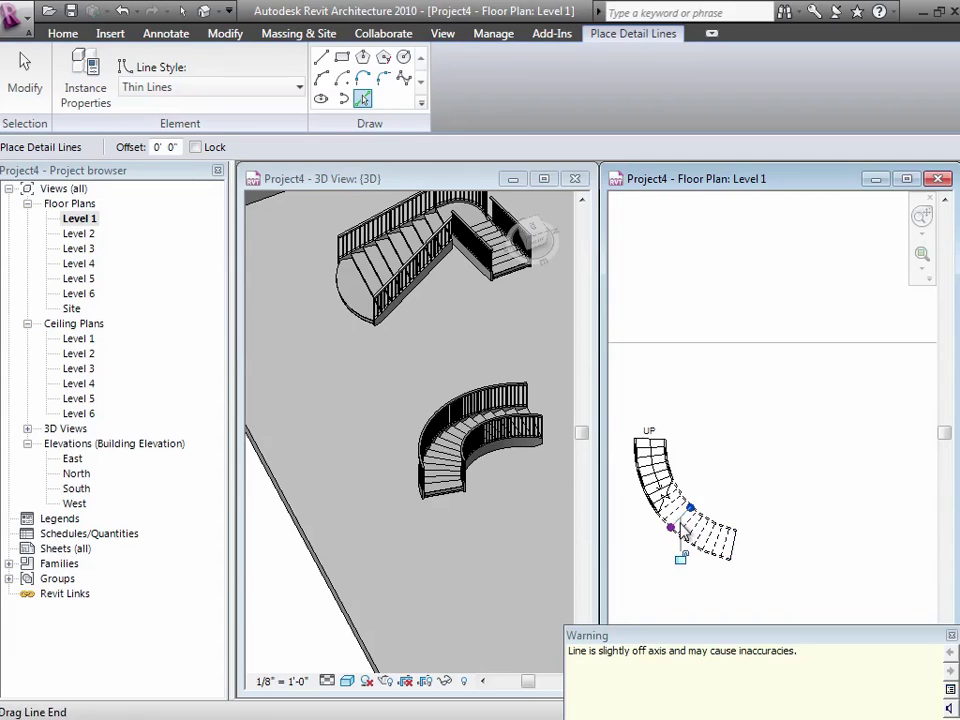
click(33, 86)
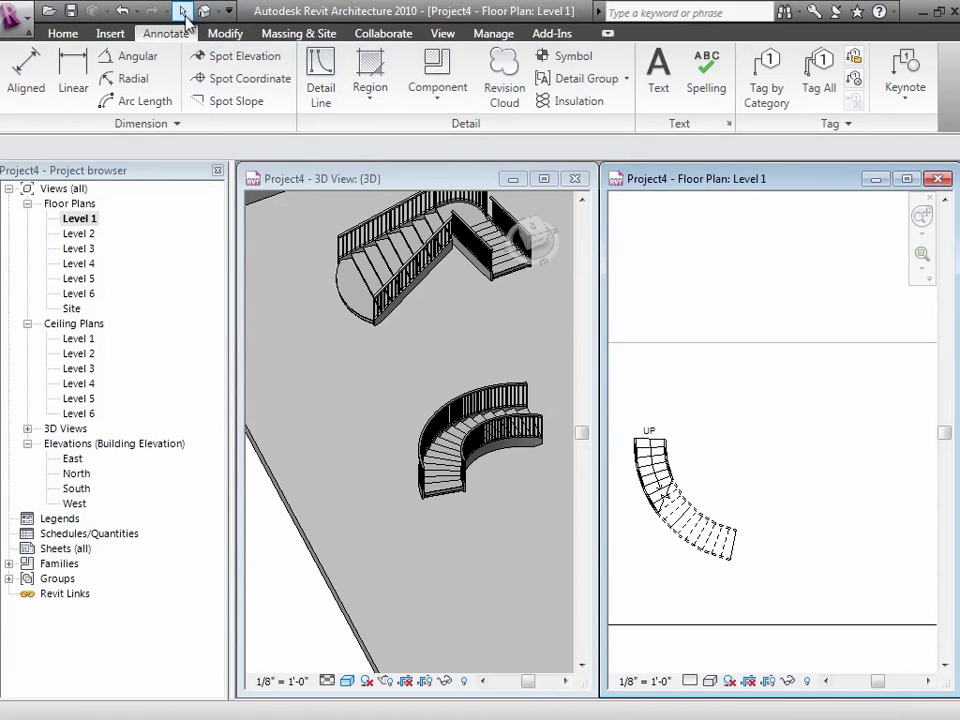
Trim the two riser detail lines to a corner so their intersection marks the curved stair's arc center
click(922, 258)
drag(674, 478, 772, 604)
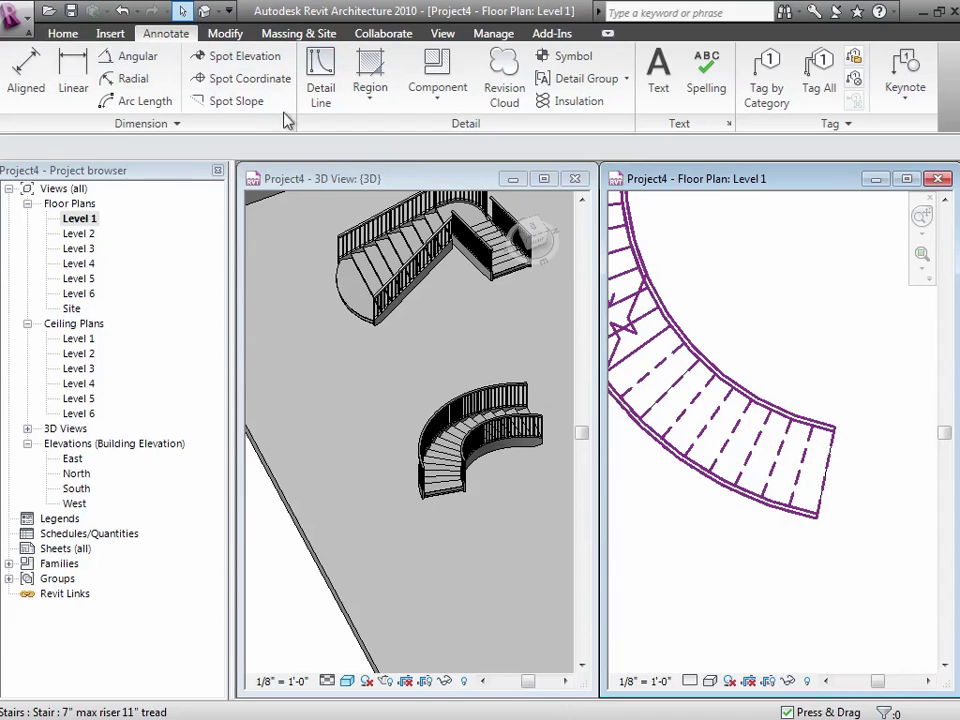
click(225, 34)
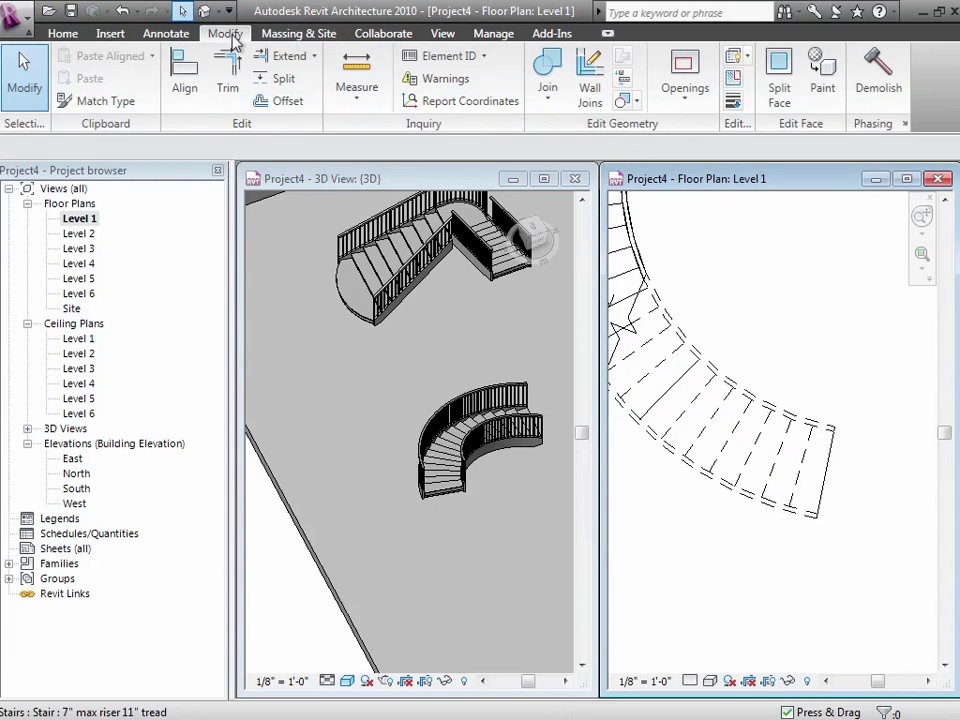
click(228, 66)
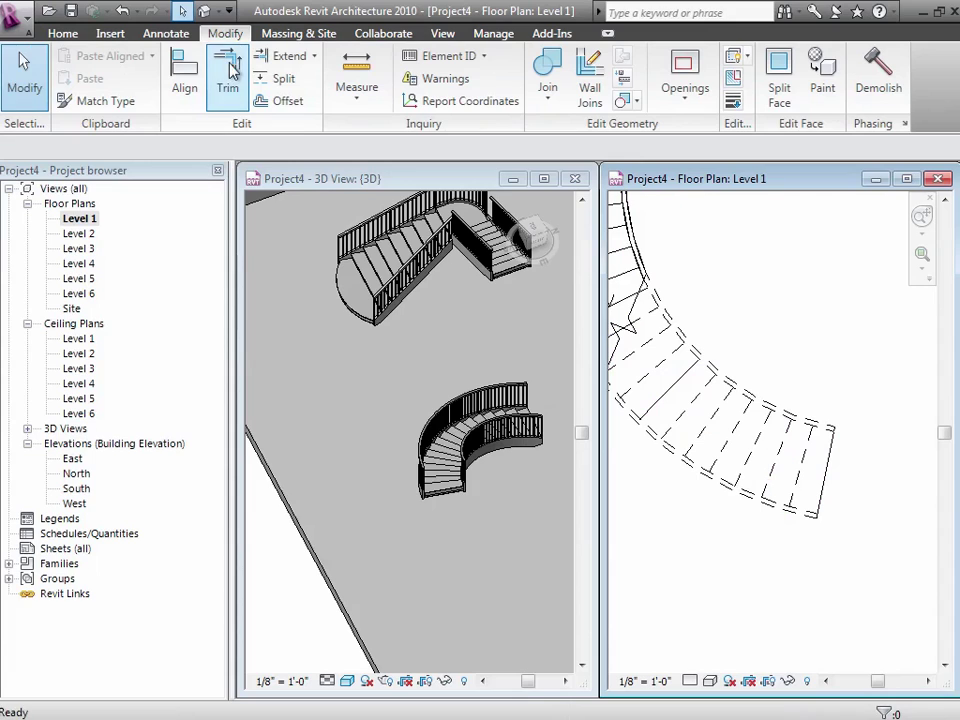
click(686, 383)
click(830, 470)
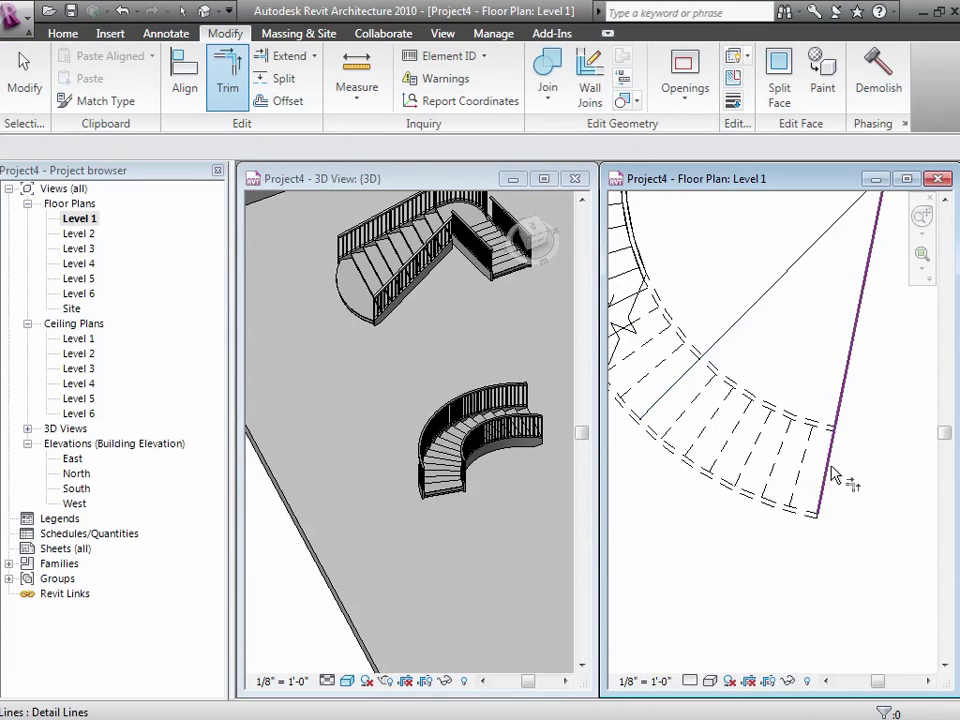
key(z)
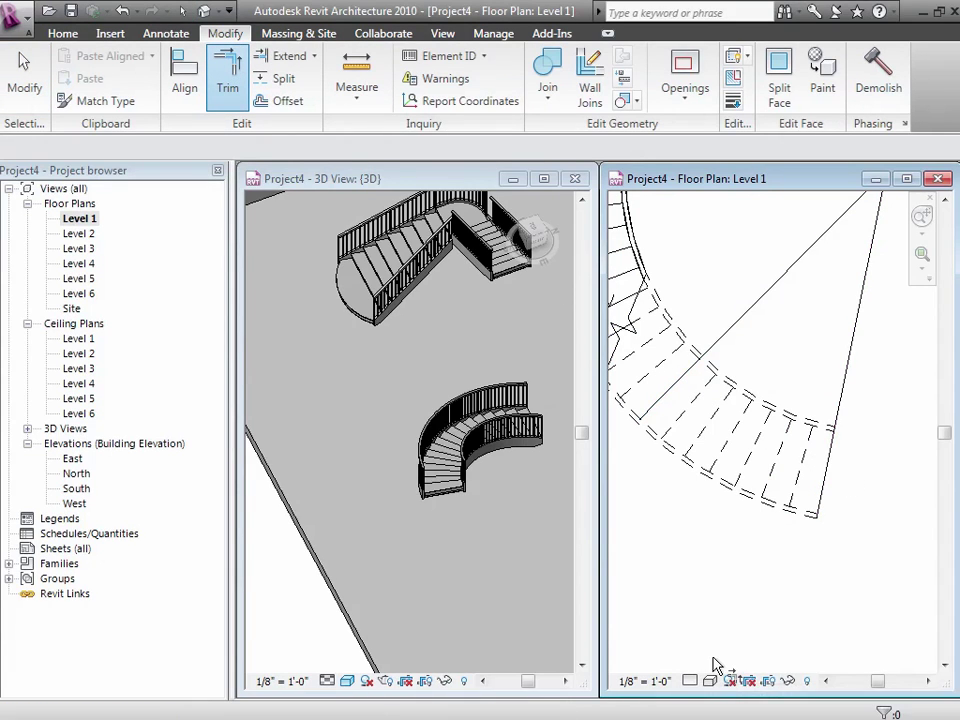
key(o)
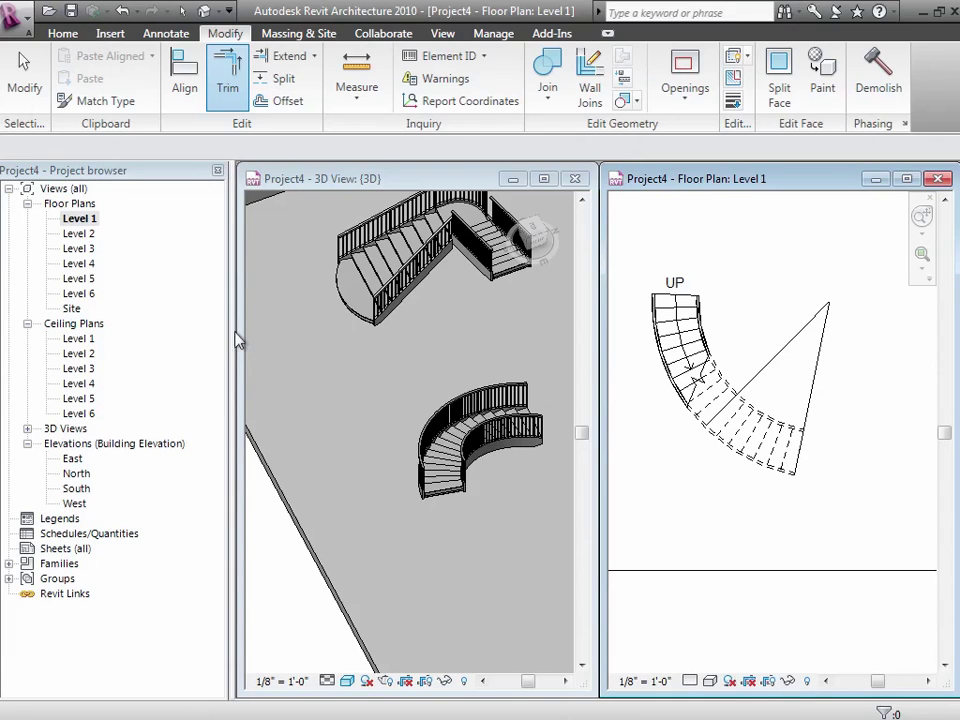
click(20, 72)
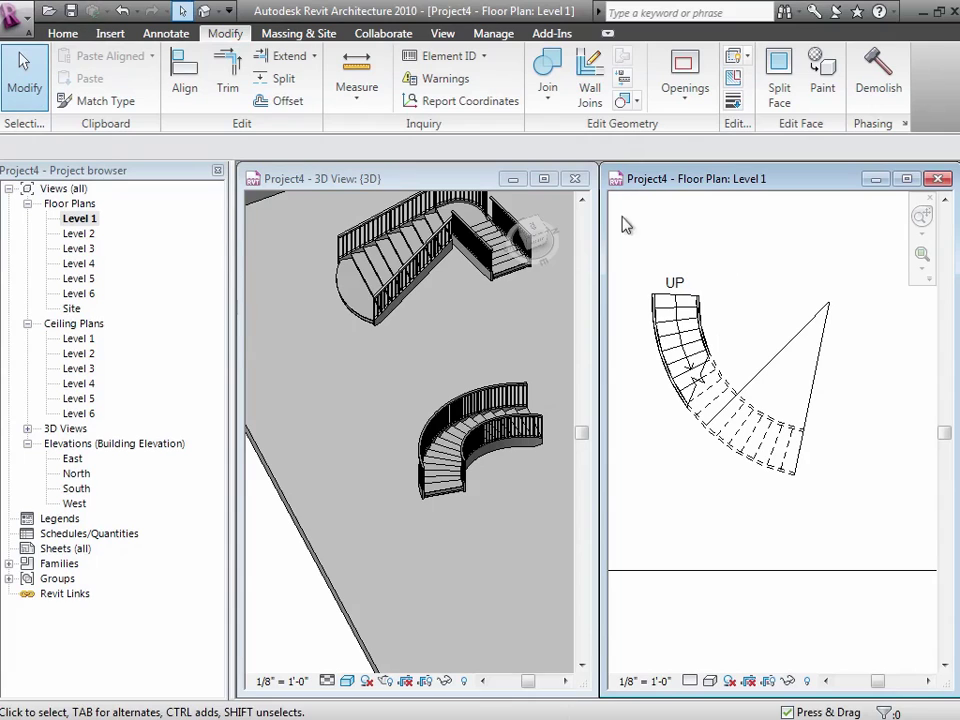
Try rotating the curved stair 135° about the detail lines' intersection, and undo the rotation
click(711, 407)
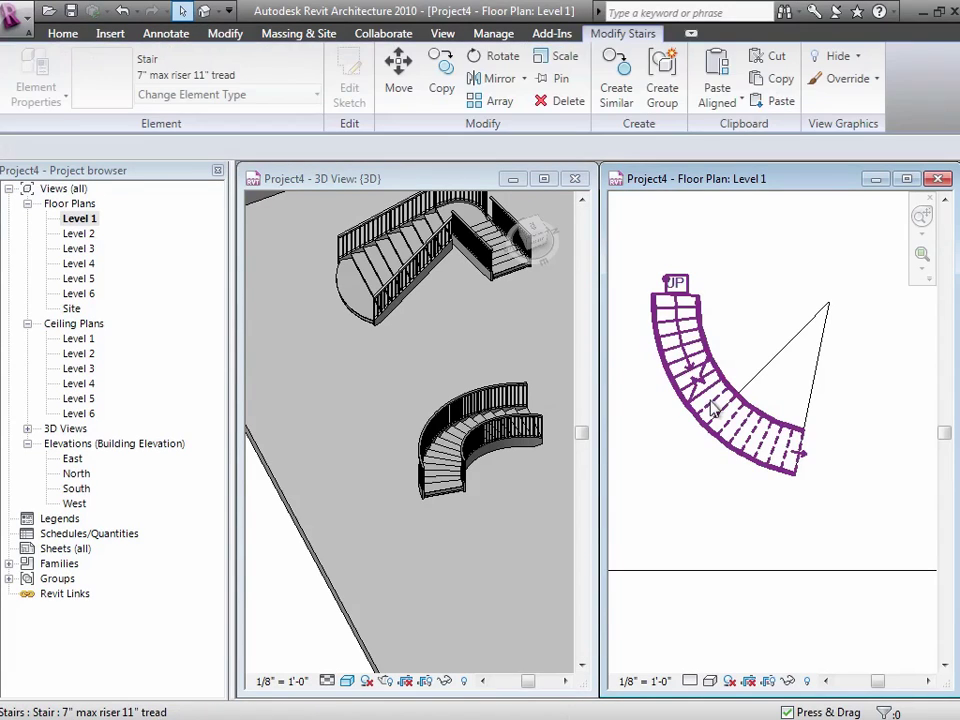
click(498, 58)
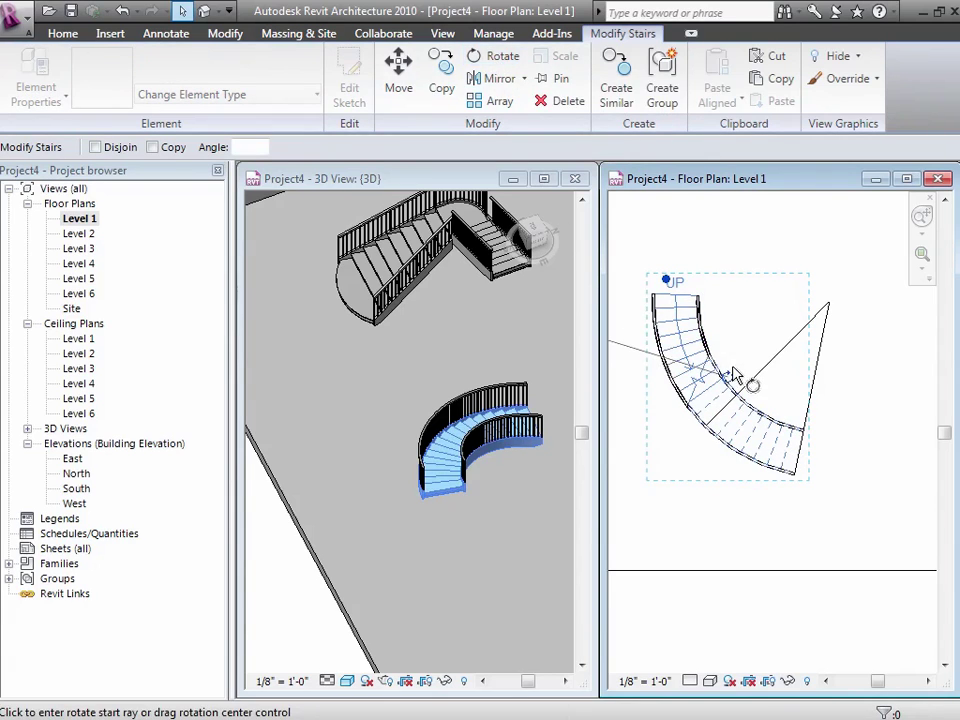
drag(748, 394, 827, 302)
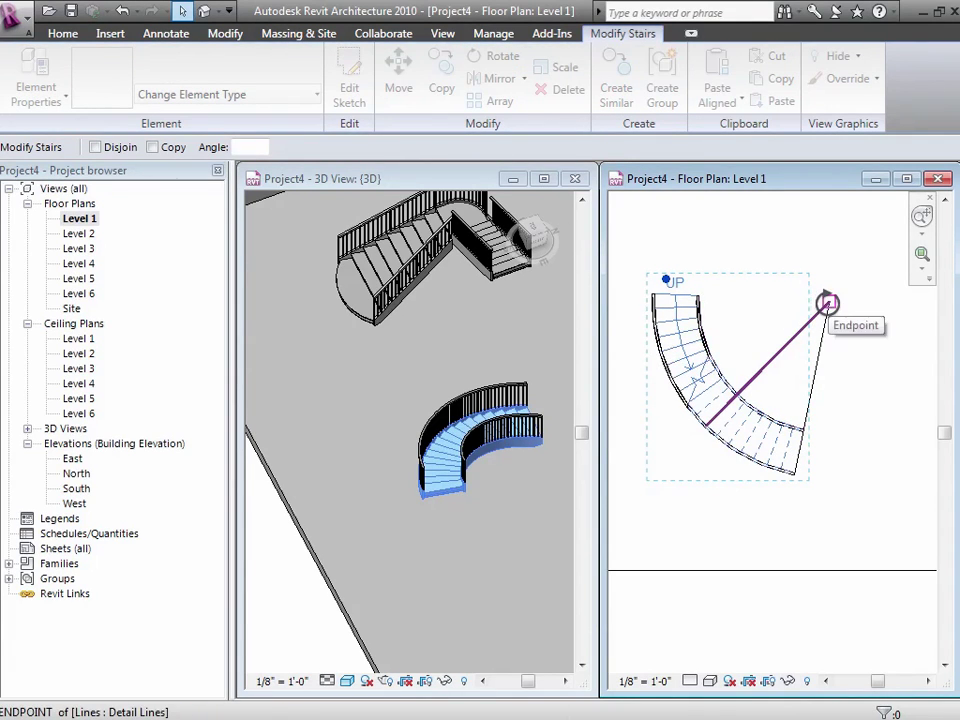
click(671, 450)
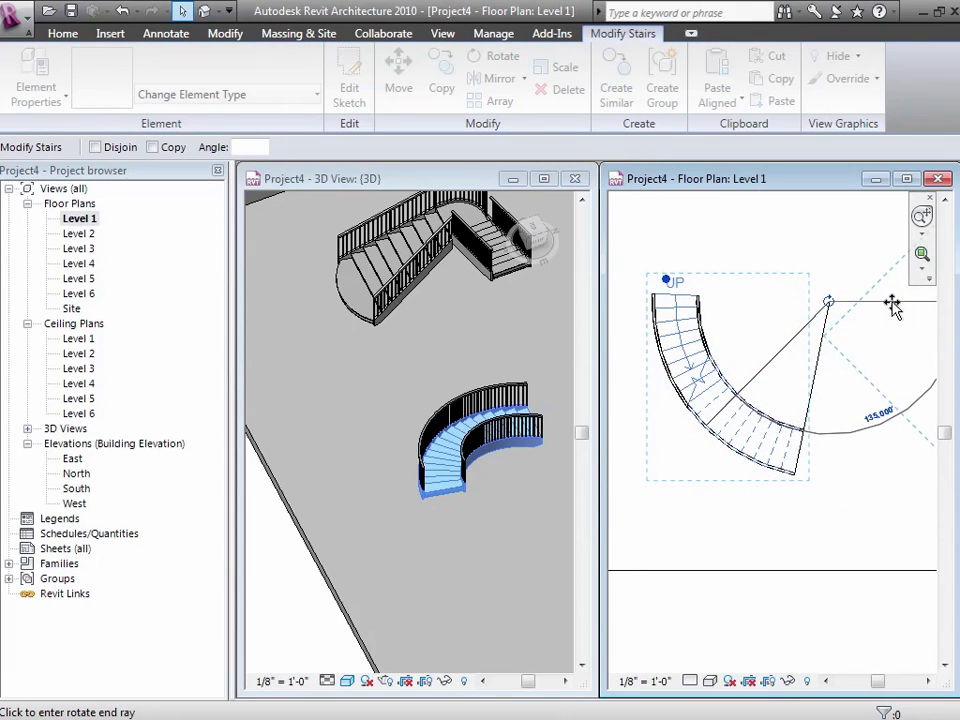
click(874, 336)
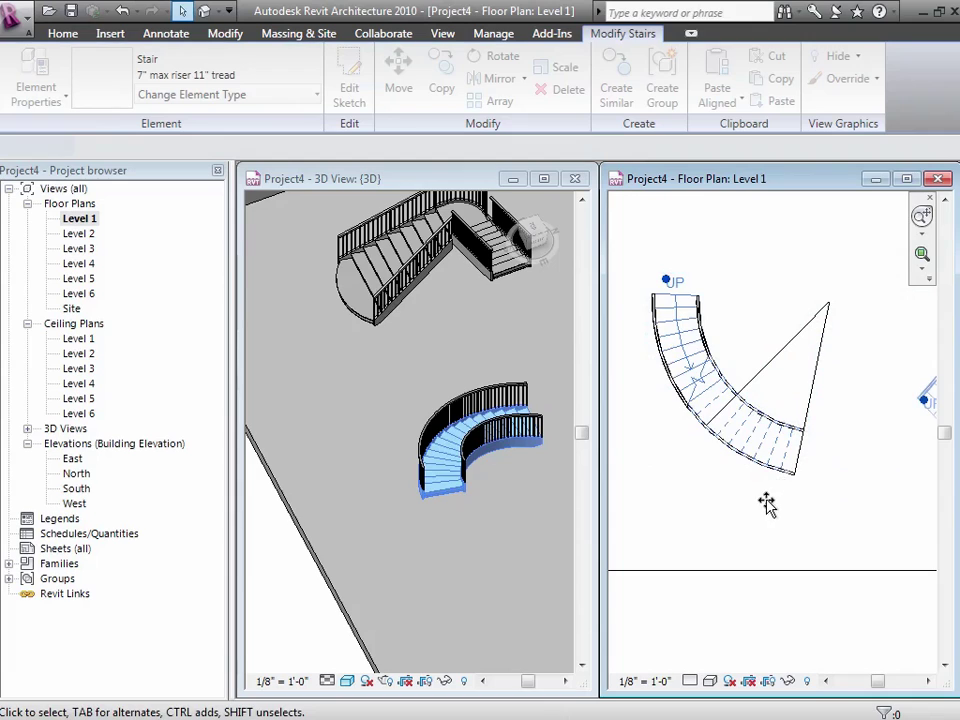
key(z)
key(o)
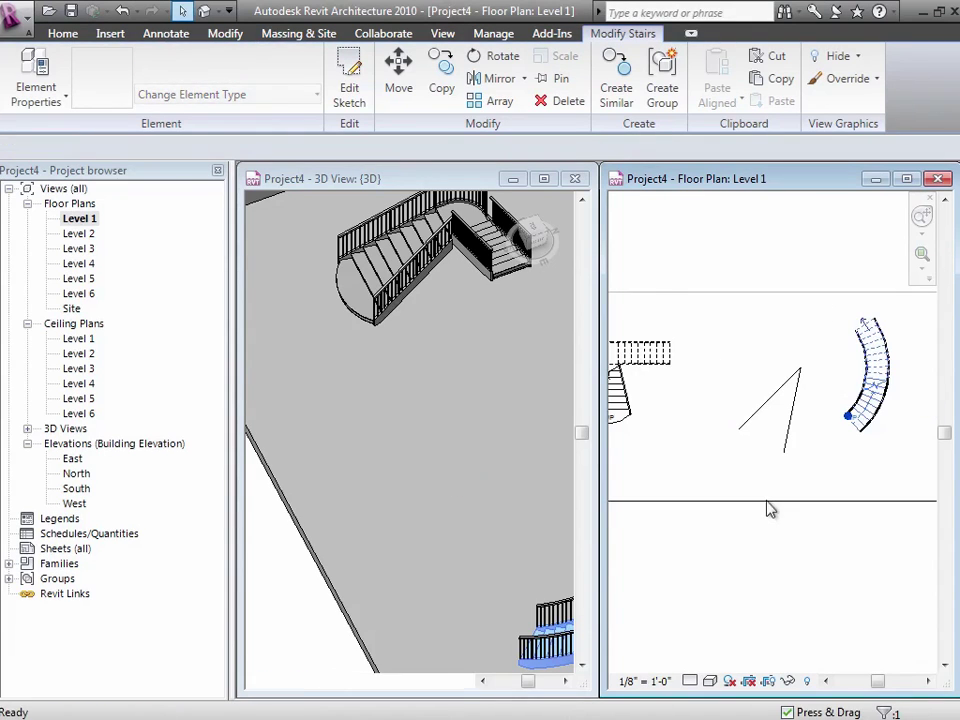
key(ctrl+z)
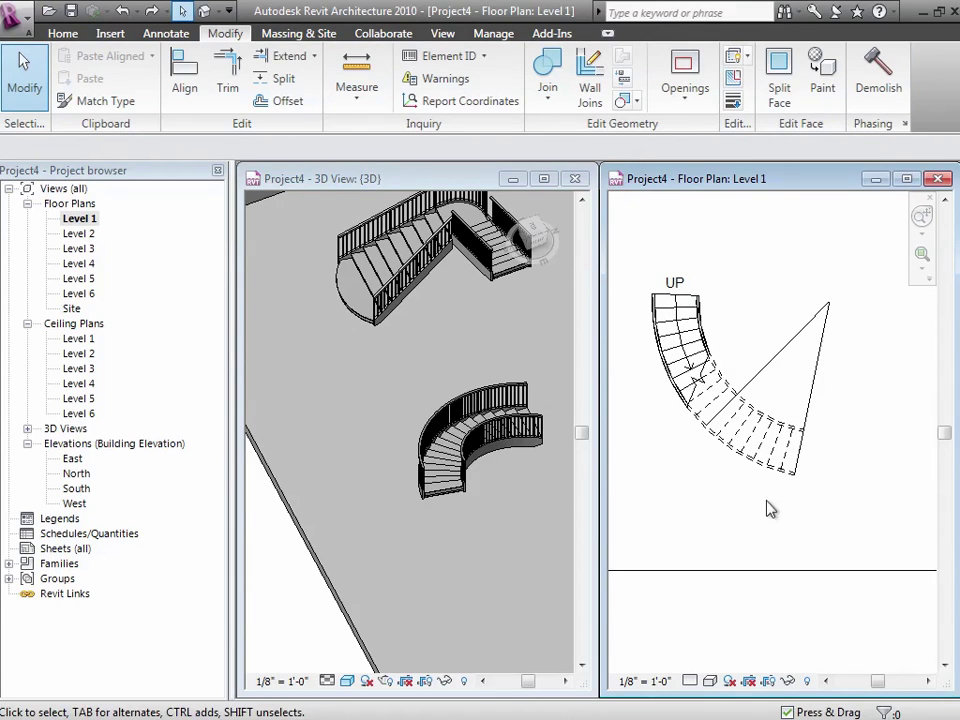
Rotate the curved stair about the detail lines' intersection by about 101.387°, from its end riser line to horizontal east
key(z)
key(o)
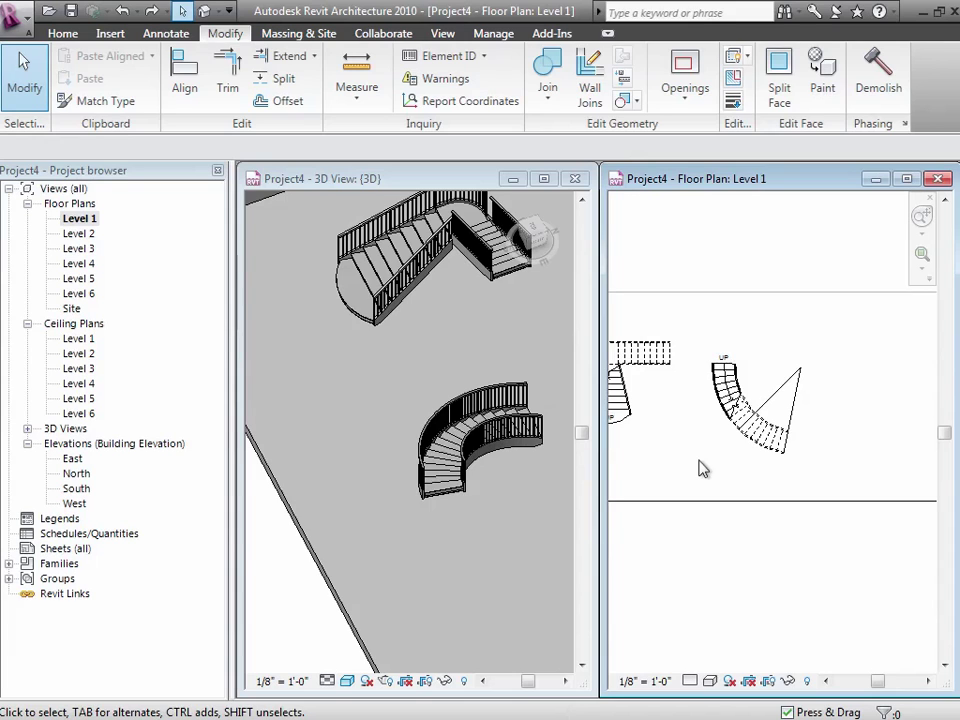
click(760, 434)
click(494, 58)
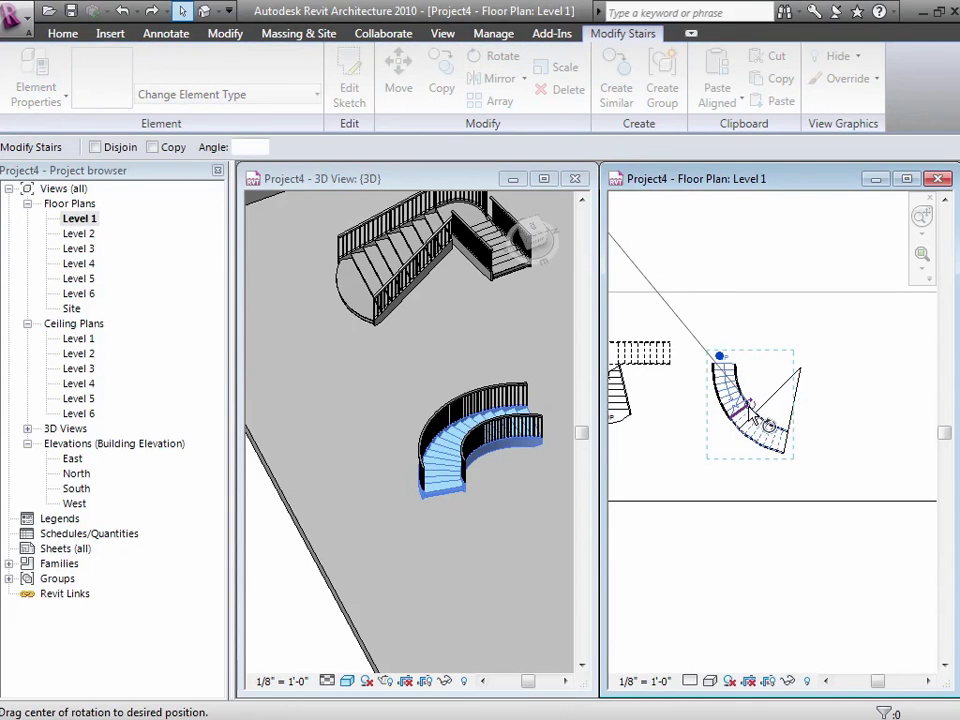
mouse_move(770, 425)
mouse_down()
mouse_move(740, 402)
mouse_move(801, 370)
mouse_up()
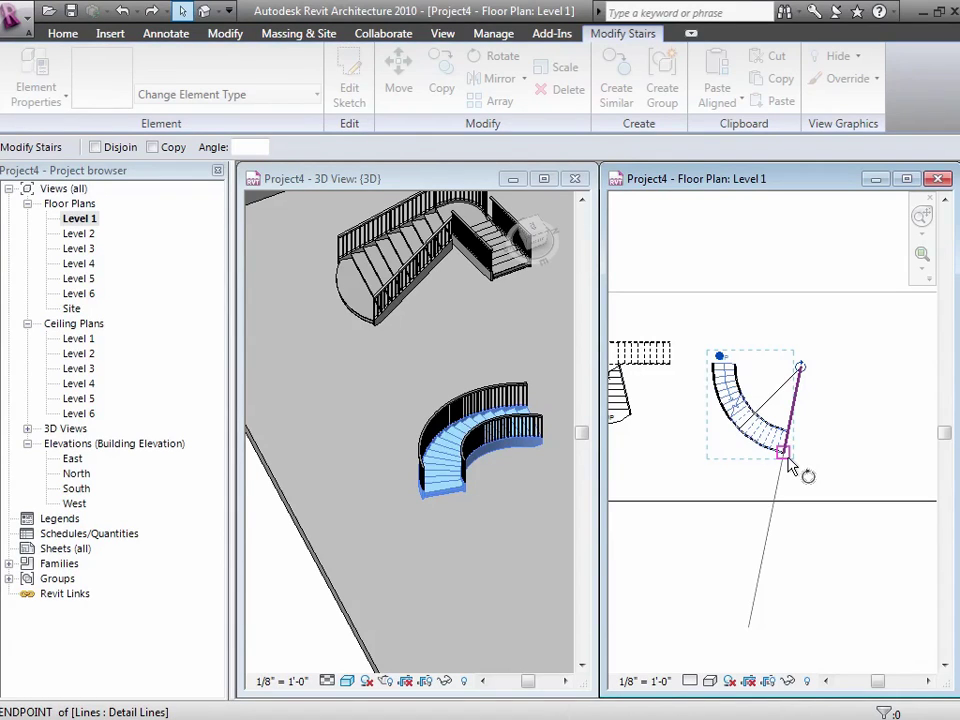
click(785, 460)
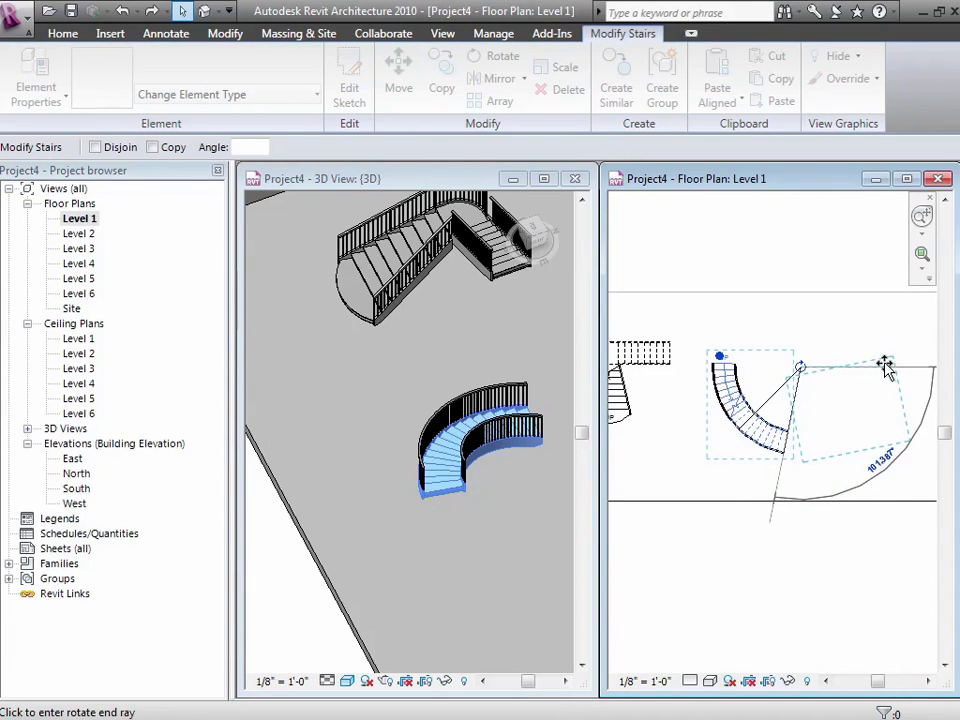
click(884, 363)
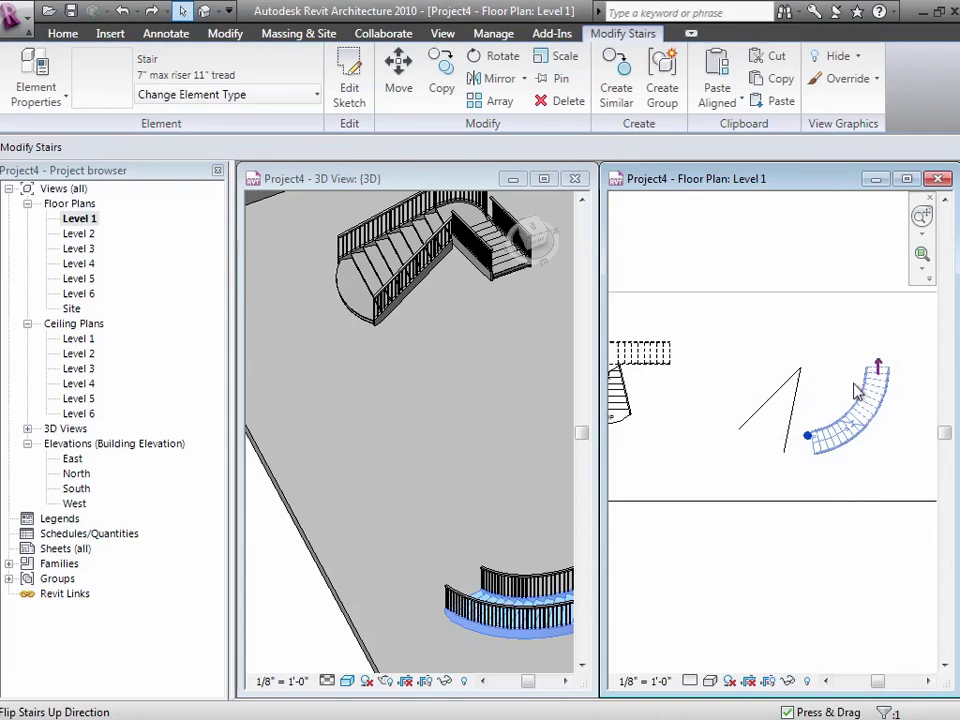
click(729, 473)
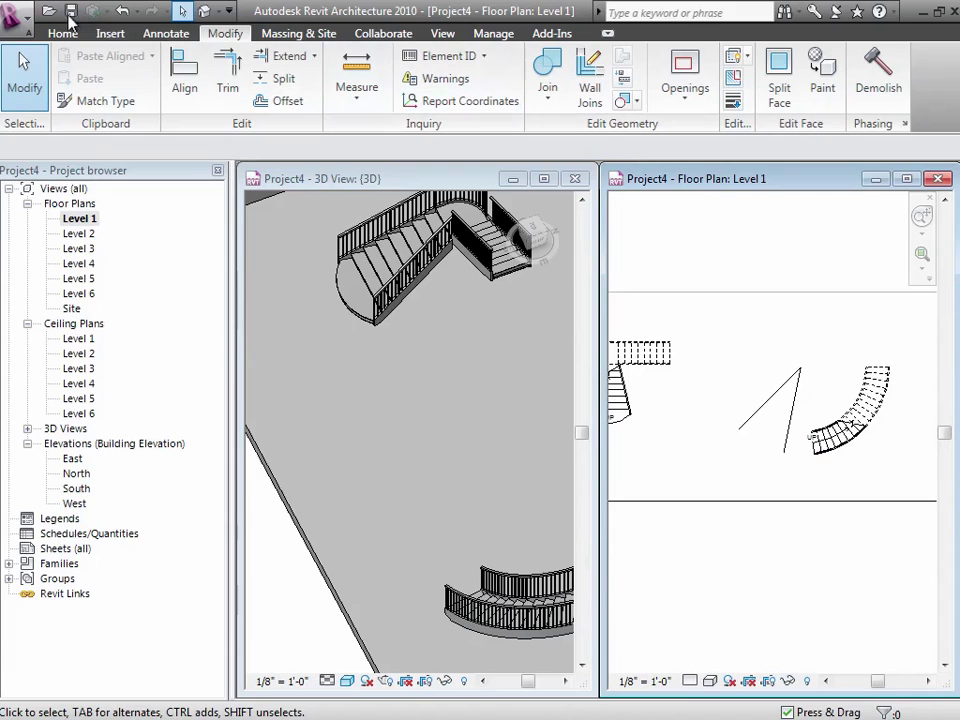
Move the rotated curved stair about 10'-10" north so that its upper end meets the floor edge
key(Tab)
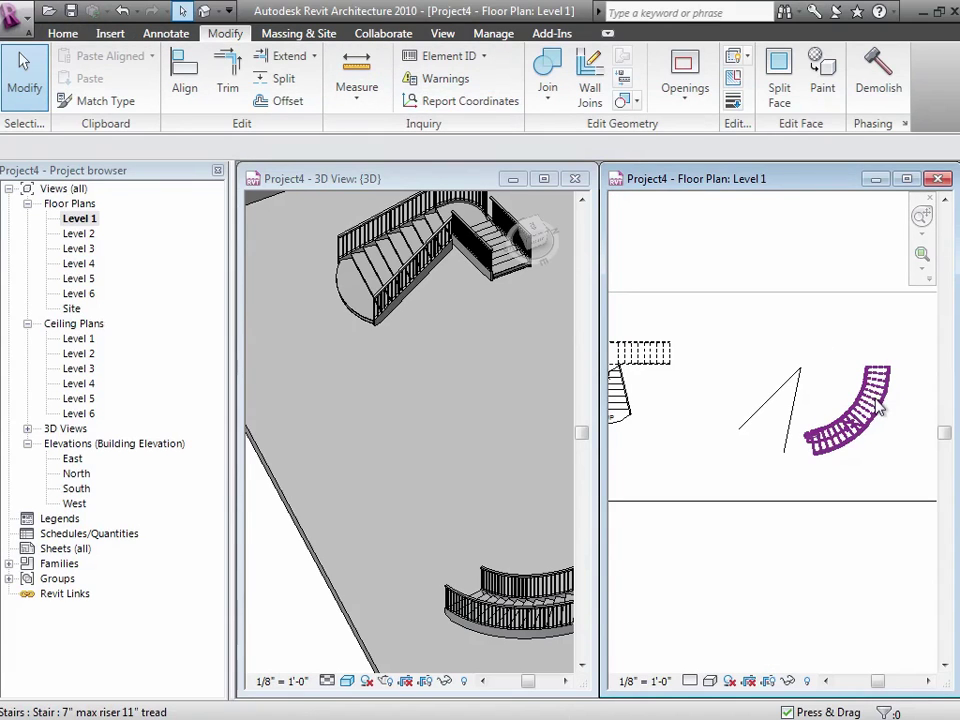
click(850, 410)
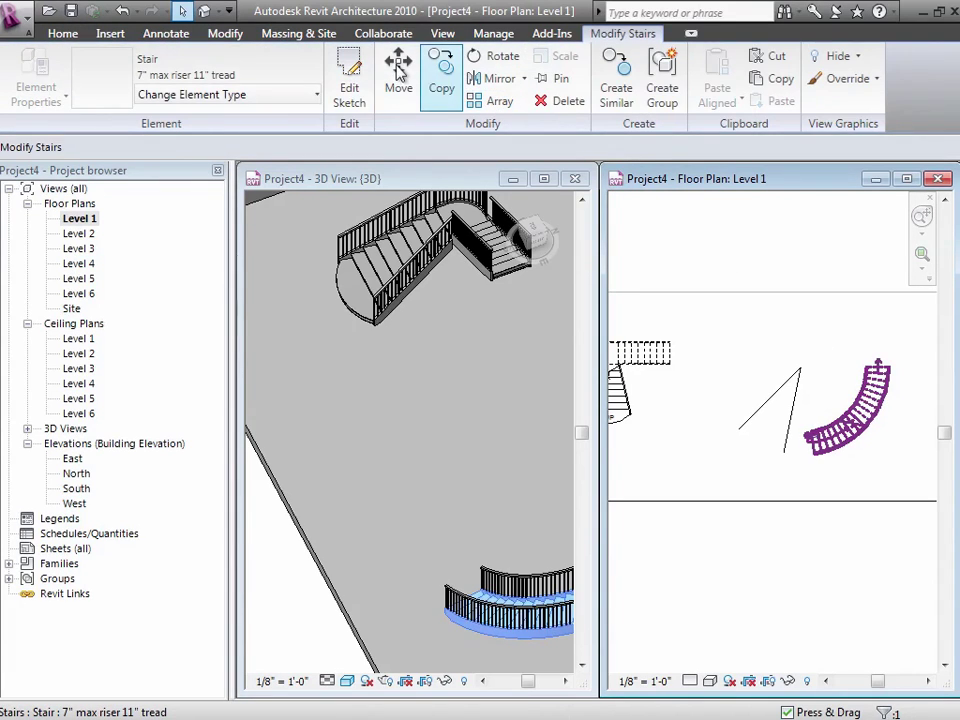
key(m)
key(v)
click(877, 372)
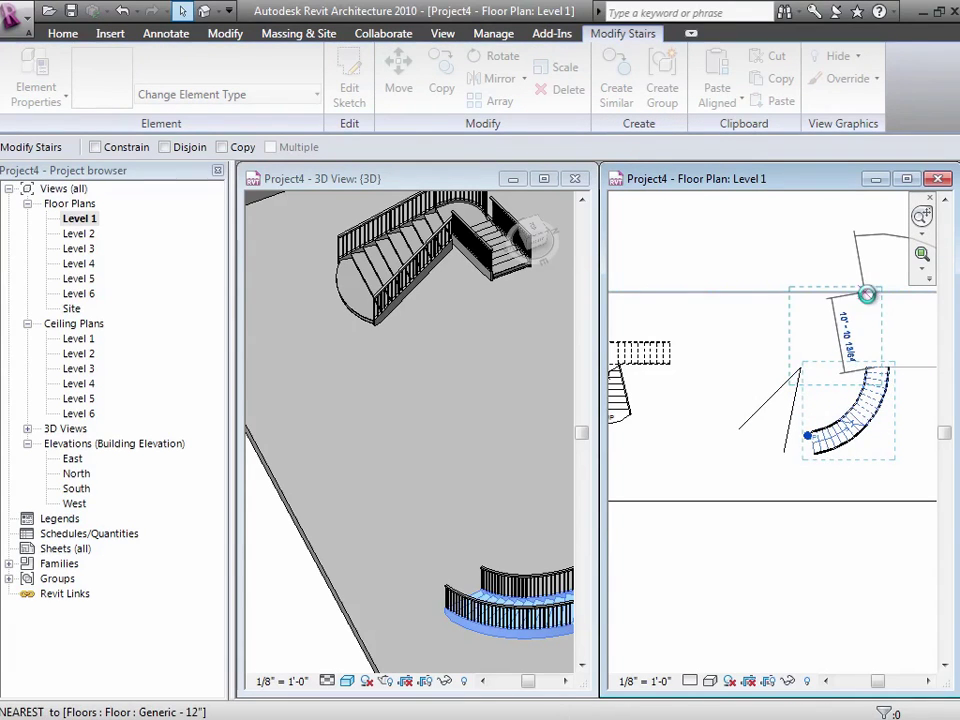
click(746, 328)
key(Escape)
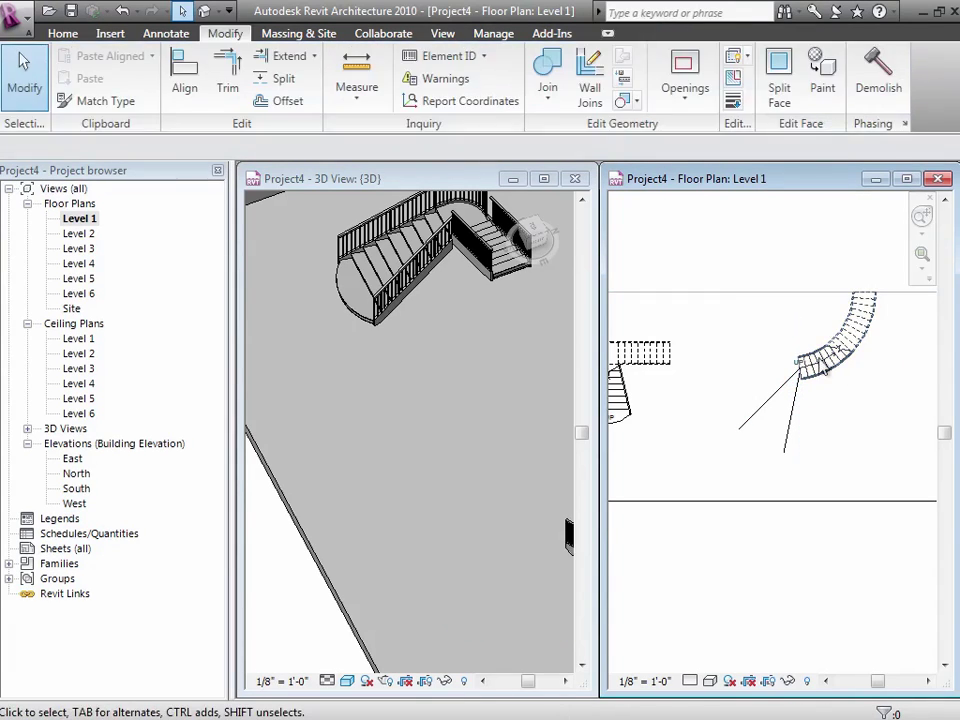
Delete the two detail lines that meet at the curved stair's lower end
key(z)
key(r)
drag(736, 250, 848, 407)
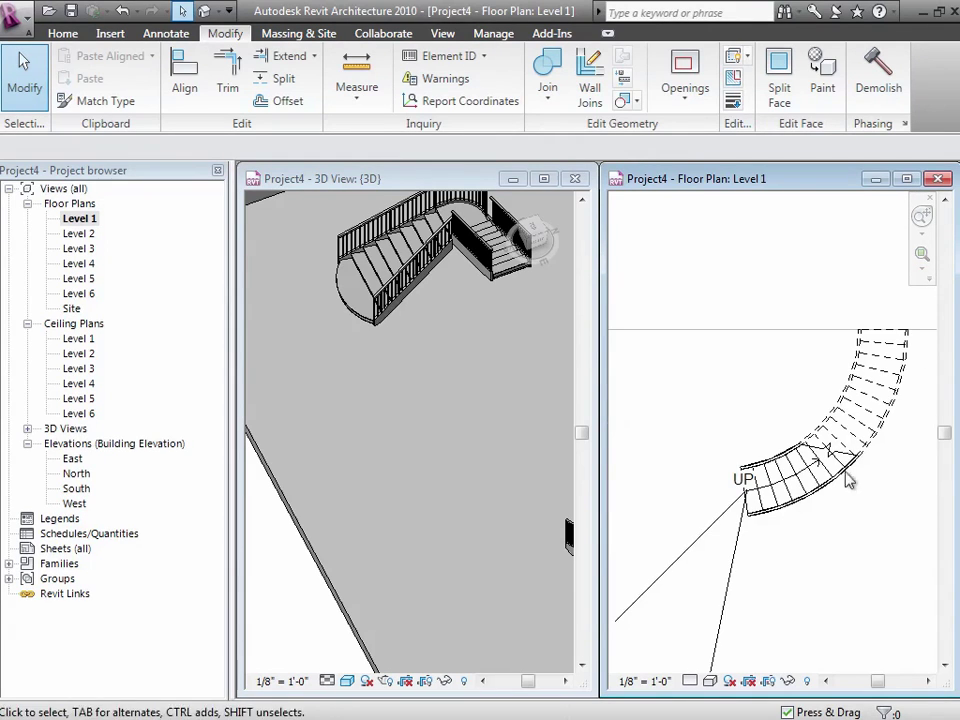
click(712, 527)
key(ctrl+z)
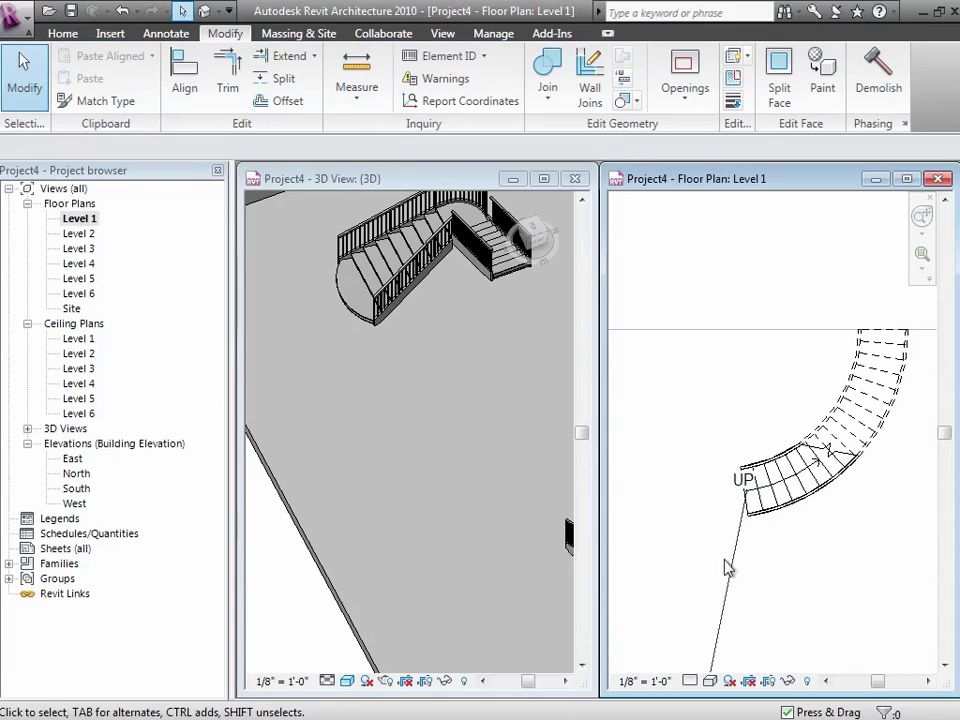
click(735, 574)
key(Delete)
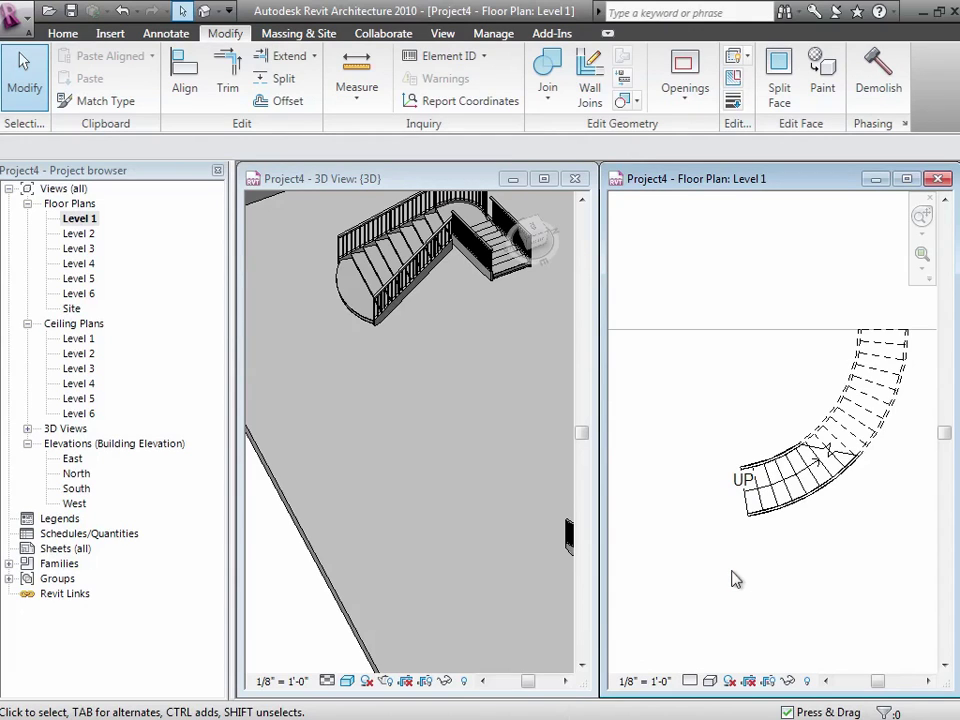
Create a spiral stair west of the curved stair from a center-based arc run with a 2'-6" radius and 14 risers
click(553, 681)
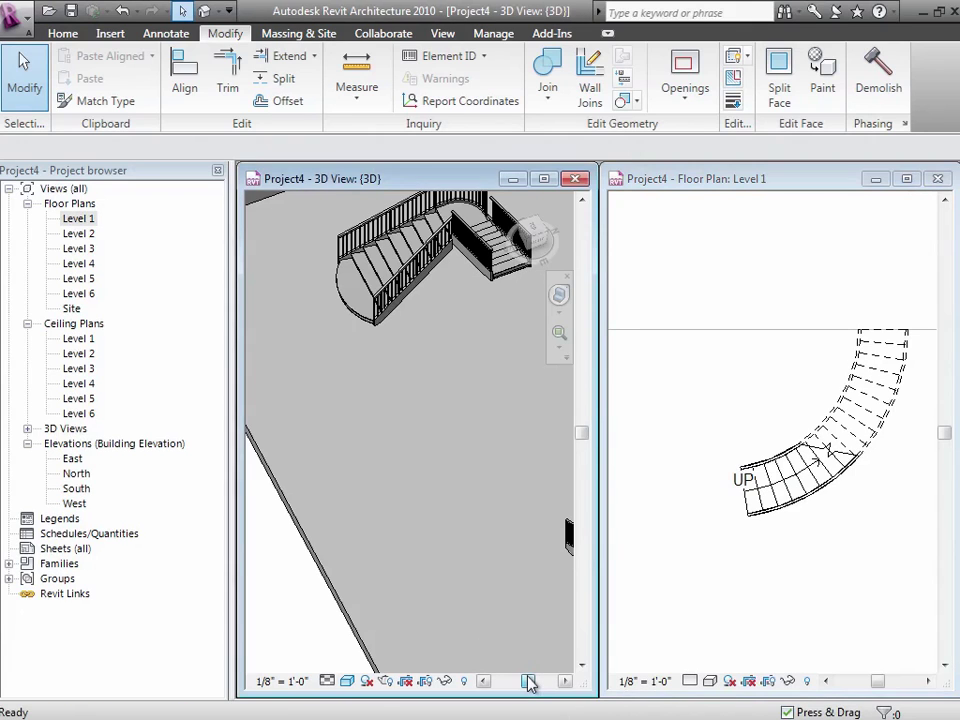
drag(531, 681, 542, 683)
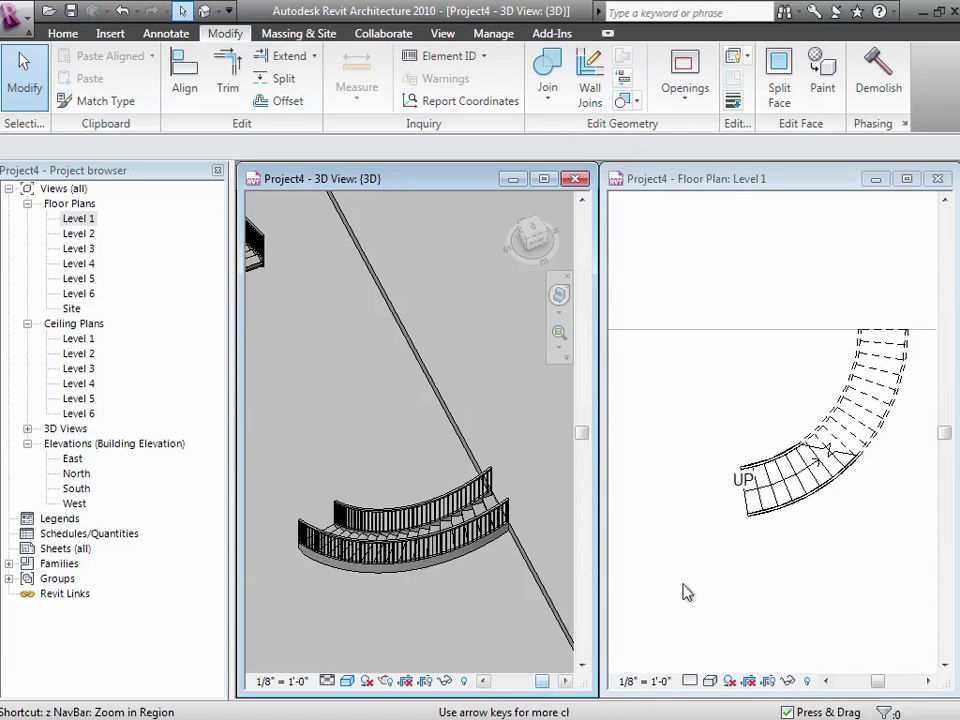
click(656, 553)
scroll(656, 553, down, 2)
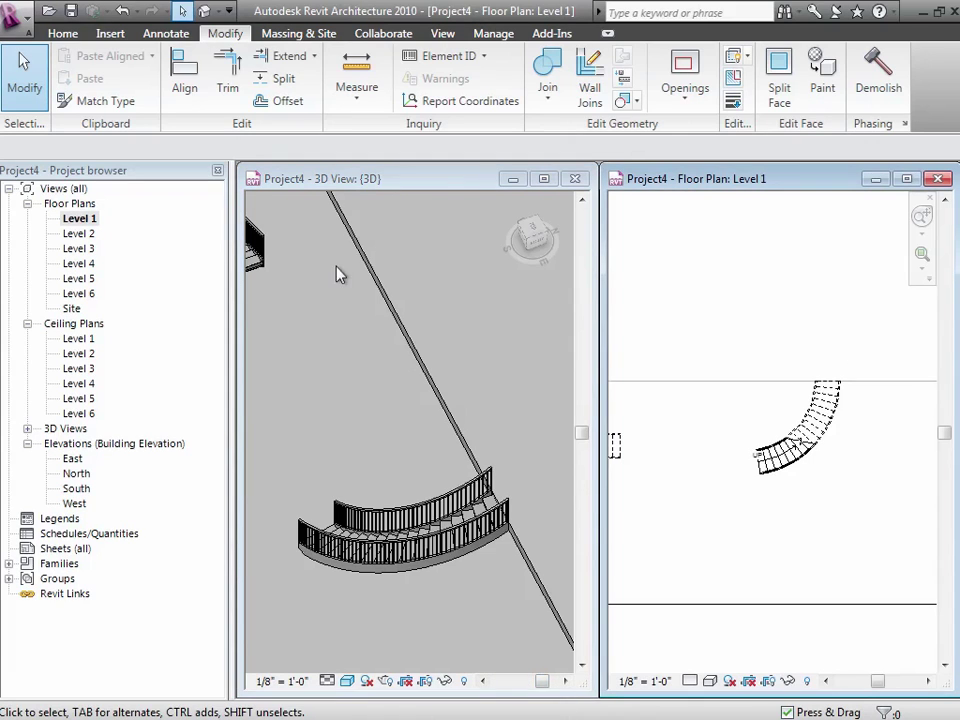
click(62, 33)
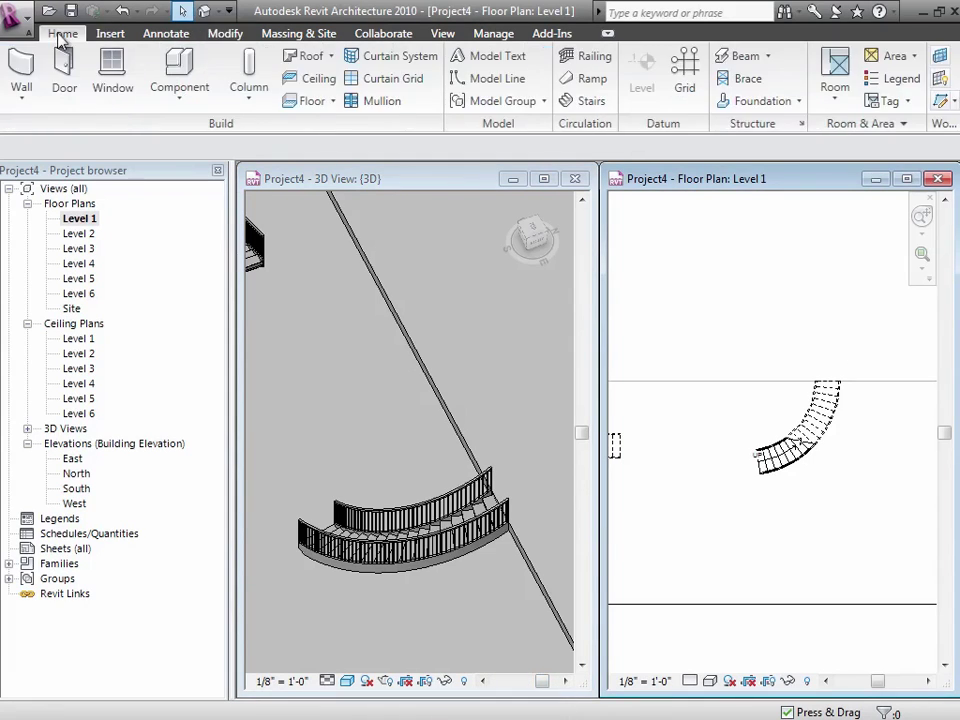
click(576, 108)
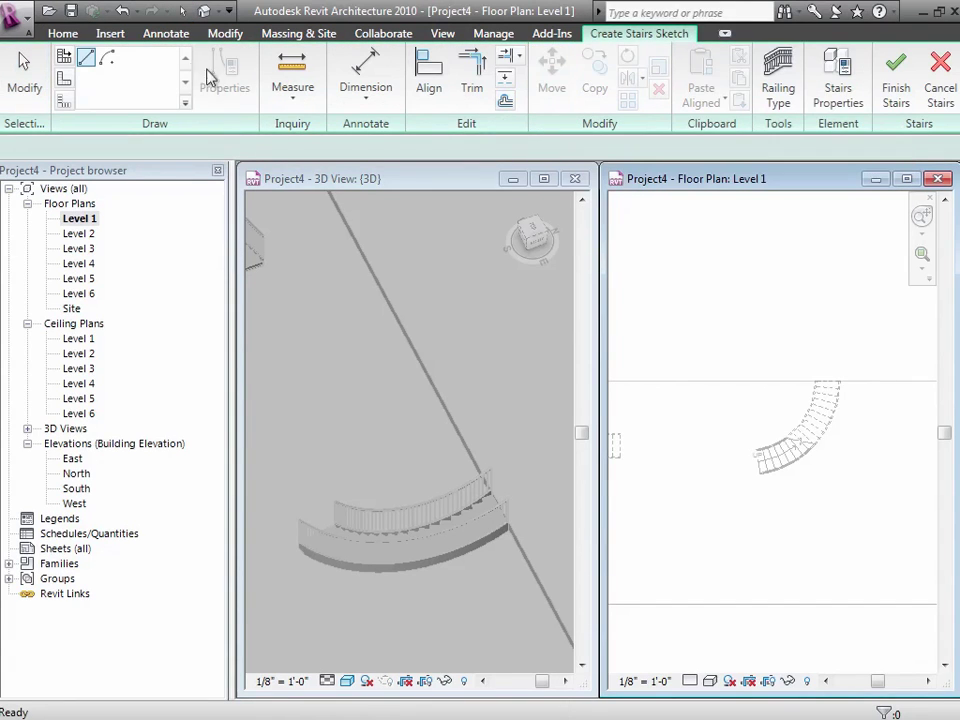
click(108, 64)
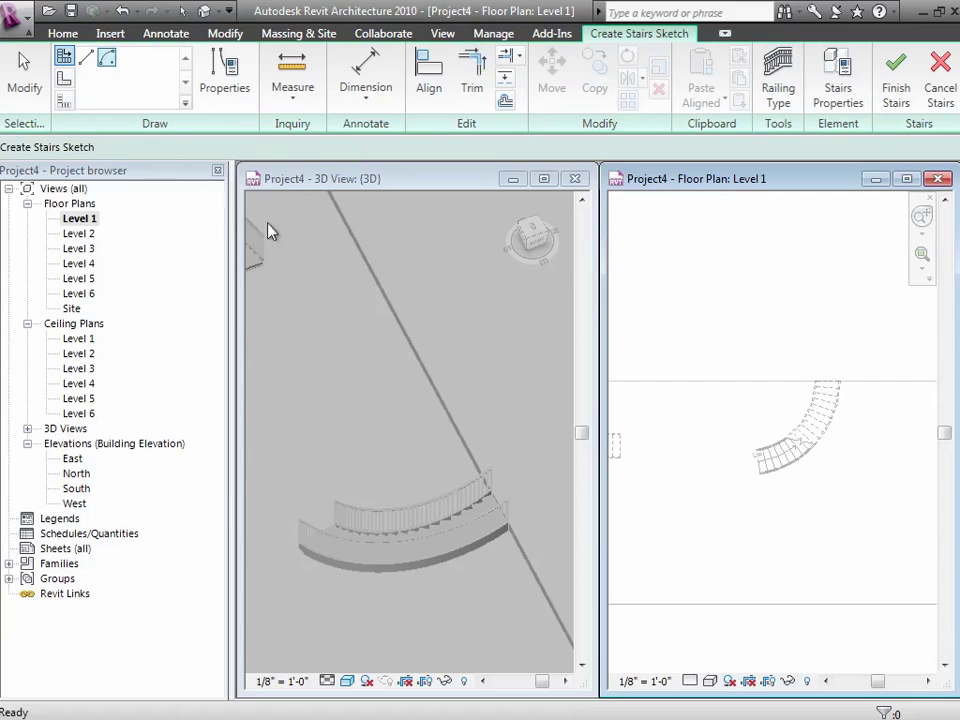
click(698, 425)
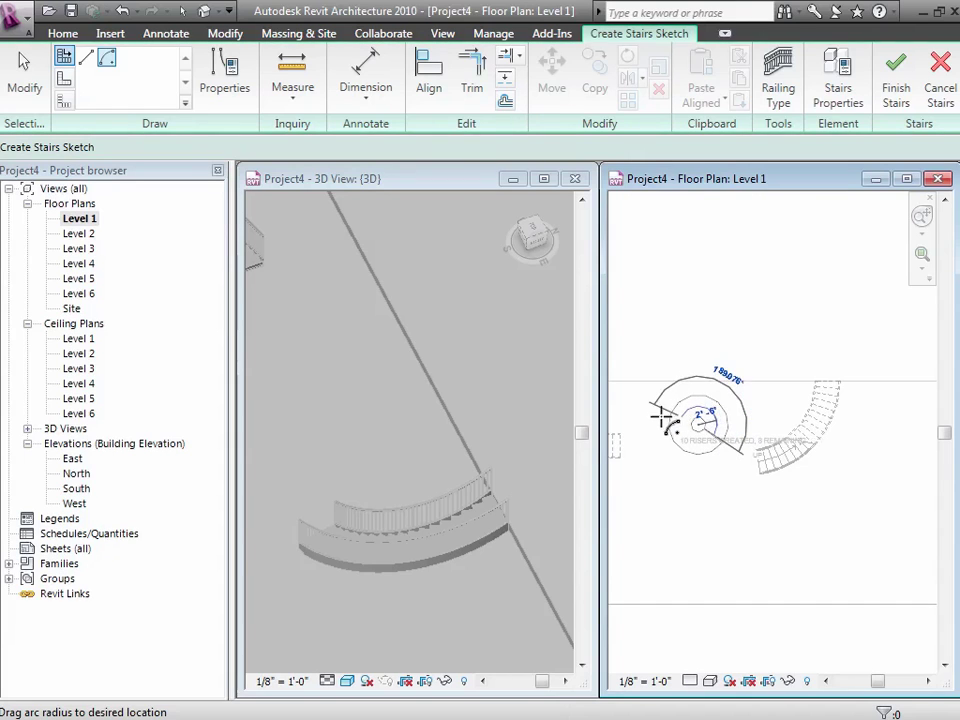
click(725, 401)
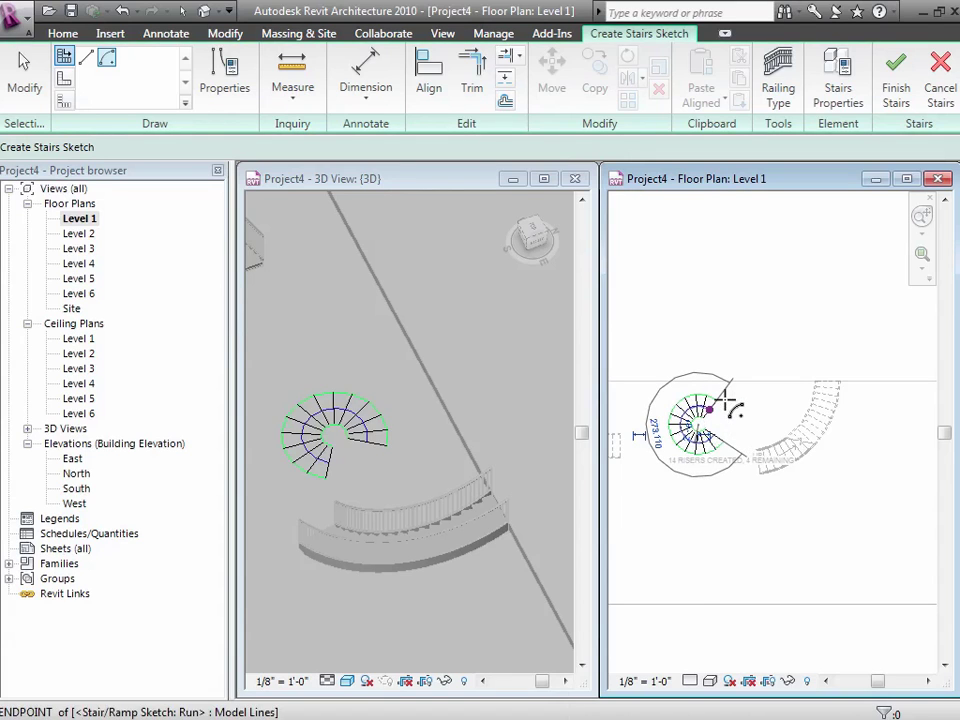
click(24, 76)
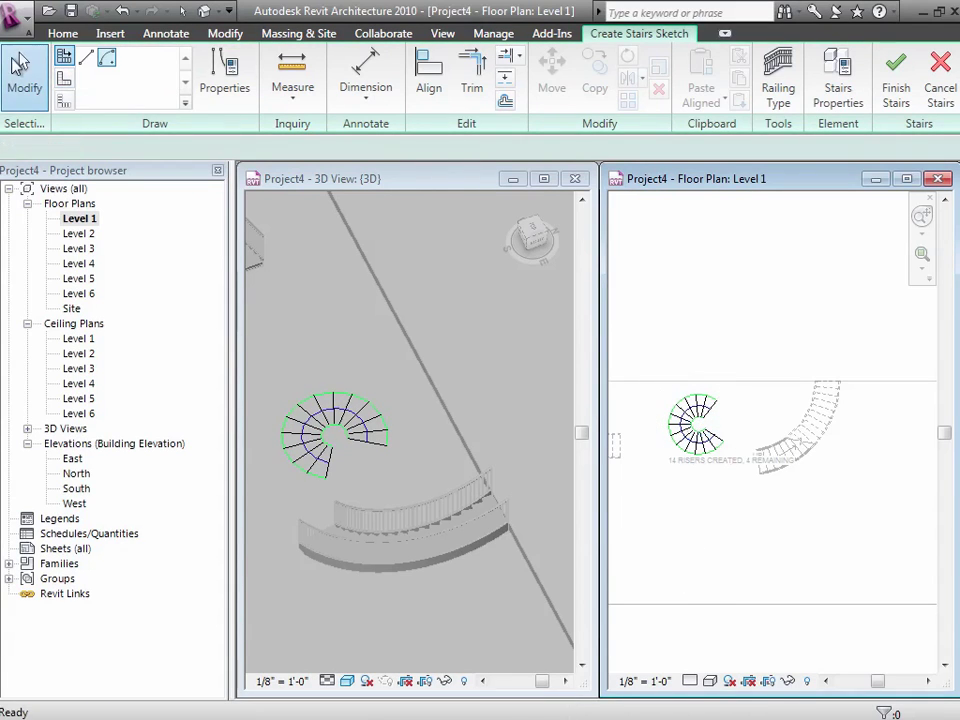
click(896, 86)
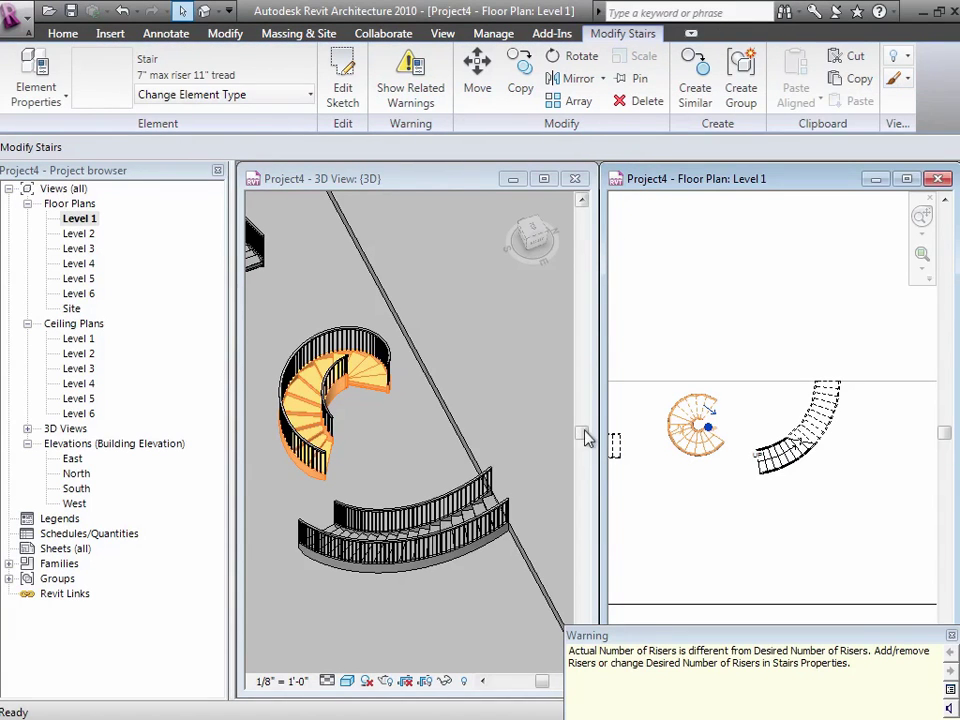
Edit the spiral stair's sketch, stretching the end of its arc run around to reach all 18 risers, and finish the stair
click(369, 392)
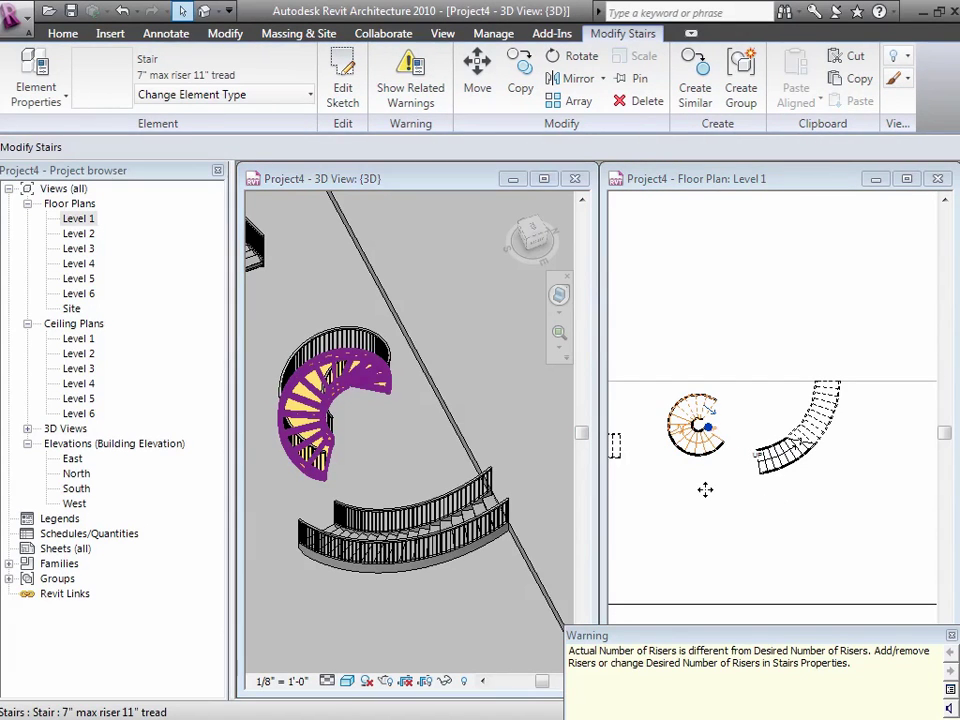
click(690, 440)
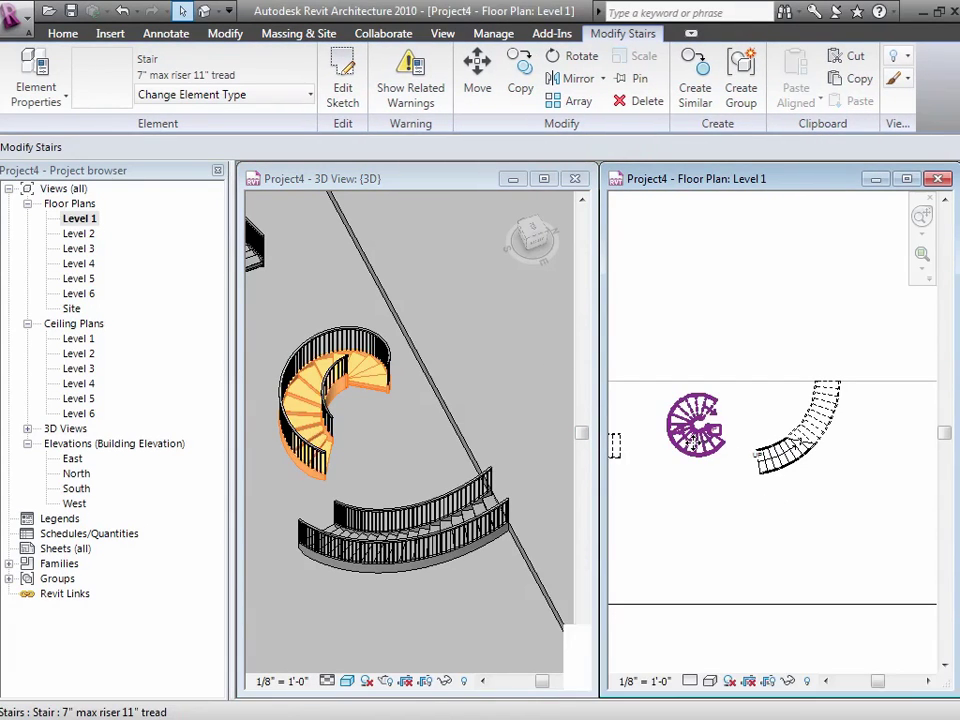
click(924, 255)
drag(645, 360, 770, 498)
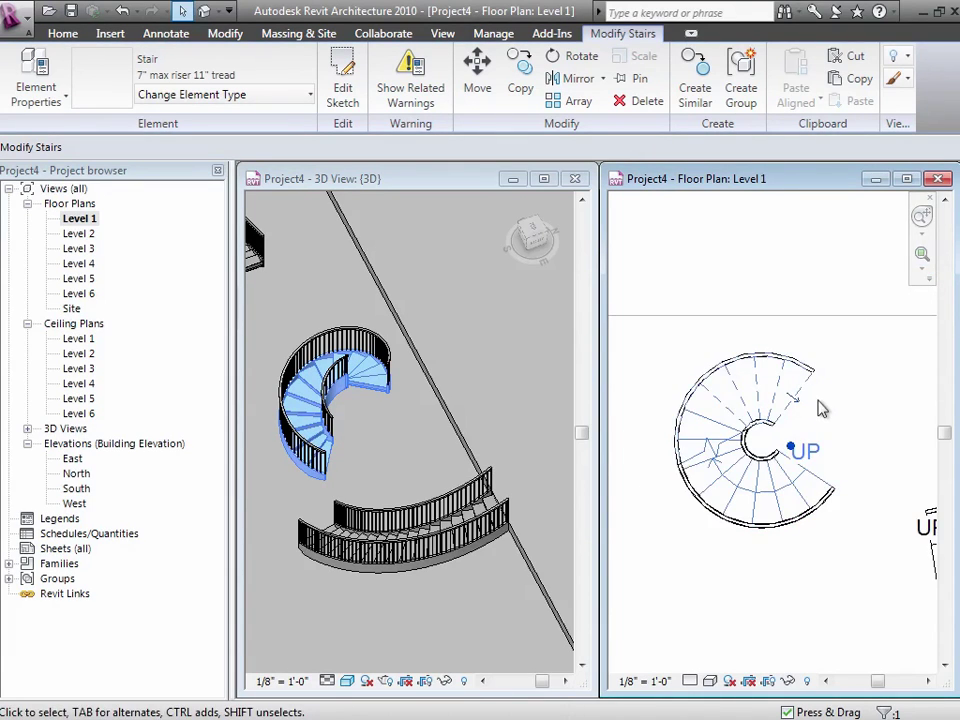
key(Escape)
click(800, 398)
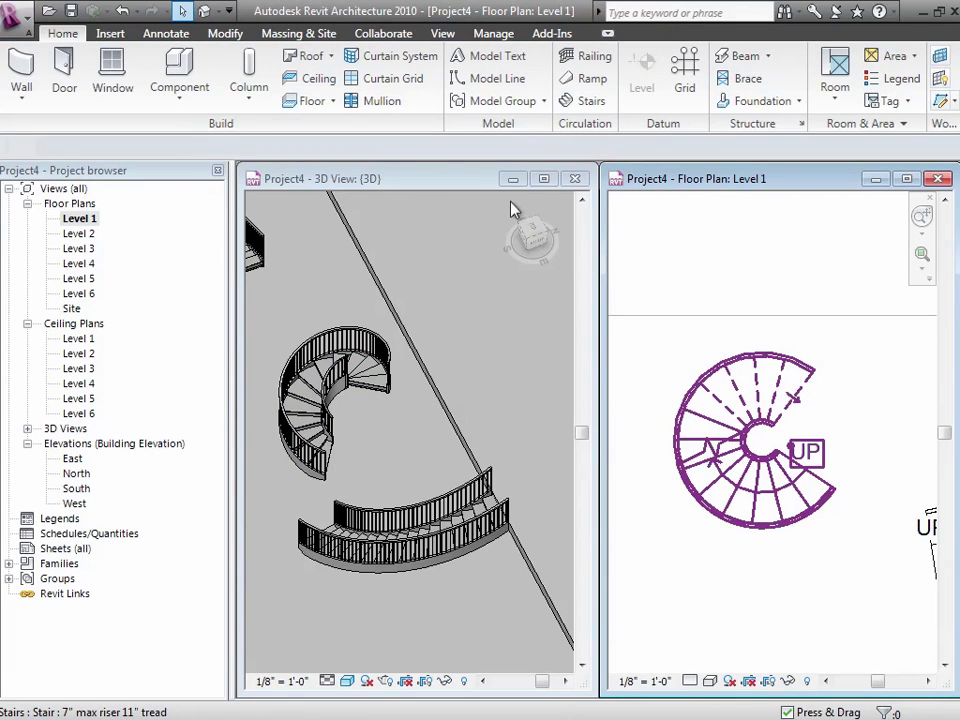
click(345, 100)
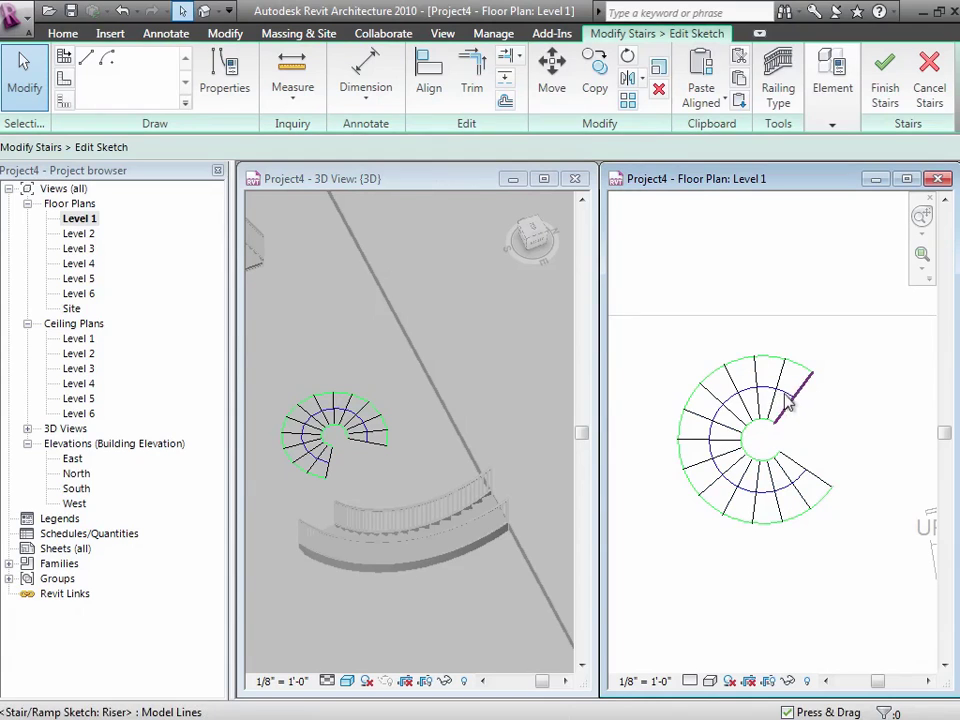
click(793, 399)
mouse_move(794, 400)
mouse_down()
mouse_move(815, 438)
mouse_move(810, 464)
mouse_move(797, 454)
mouse_move(810, 456)
mouse_up()
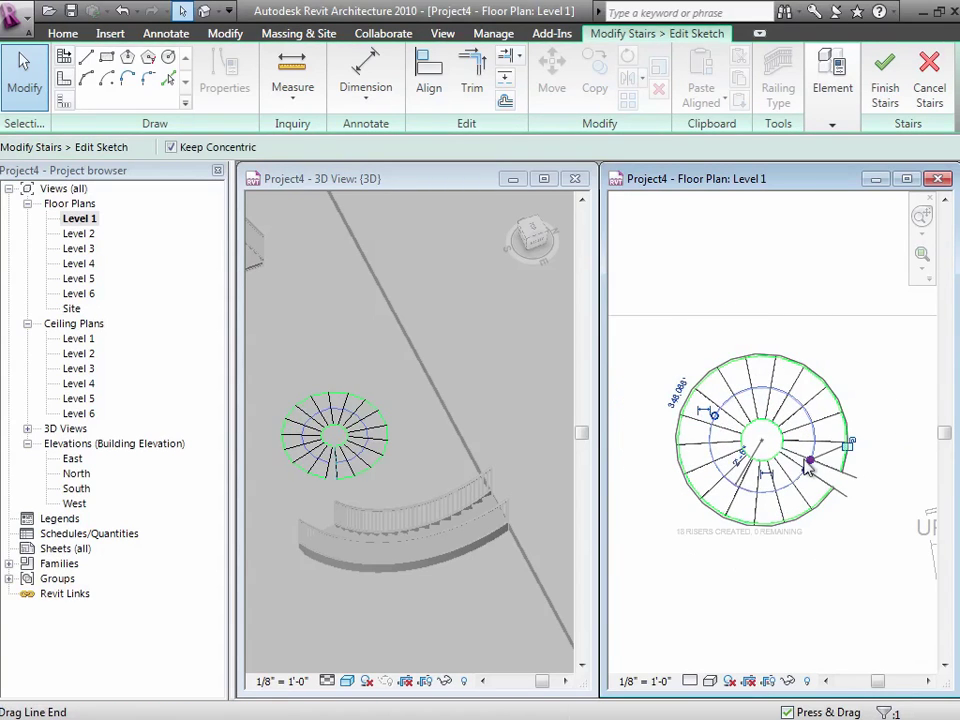
click(887, 90)
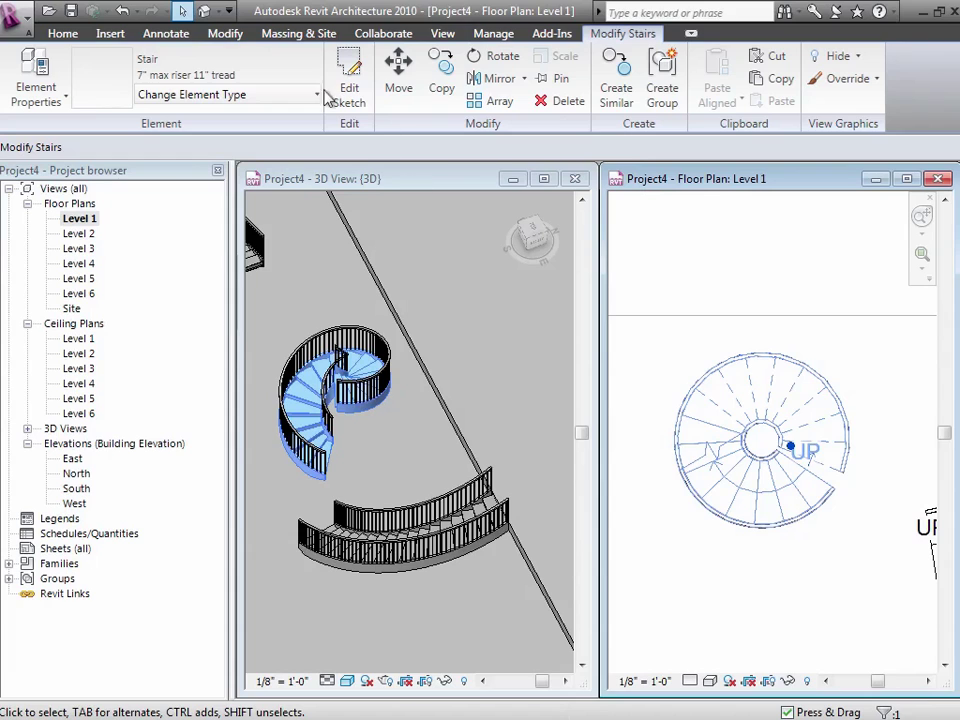
Inspect the spiral stair's overlap from another 3D angle, and delete the stair
click(468, 343)
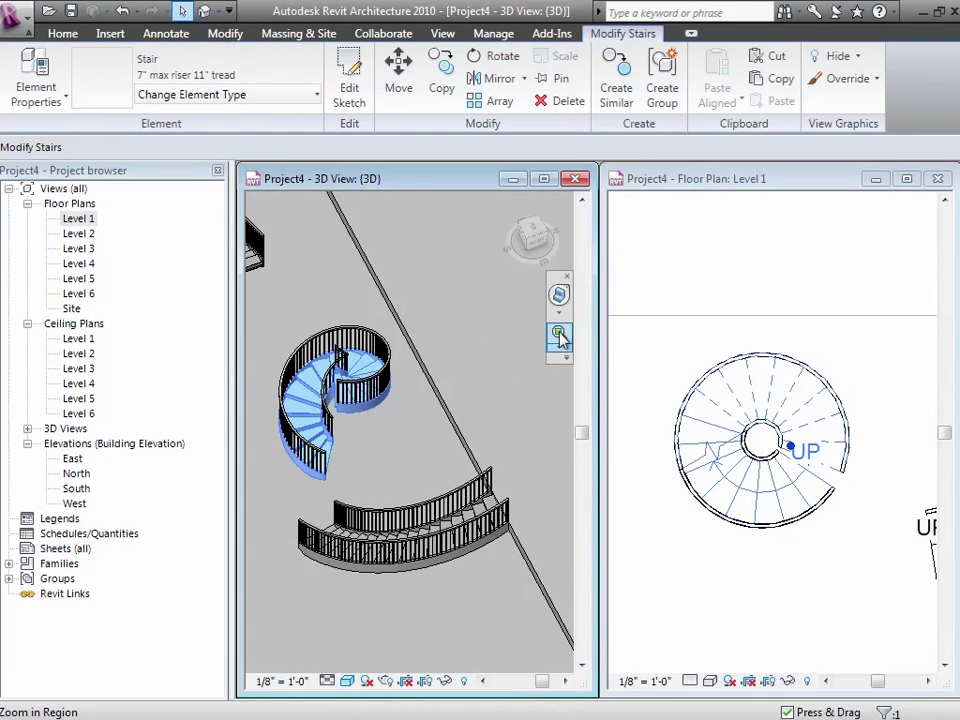
click(558, 305)
mouse_move(386, 422)
mouse_down()
mouse_move(360, 437)
mouse_move(380, 454)
mouse_move(424, 444)
mouse_move(439, 403)
mouse_move(426, 452)
mouse_move(413, 459)
mouse_move(390, 422)
mouse_move(391, 432)
mouse_up()
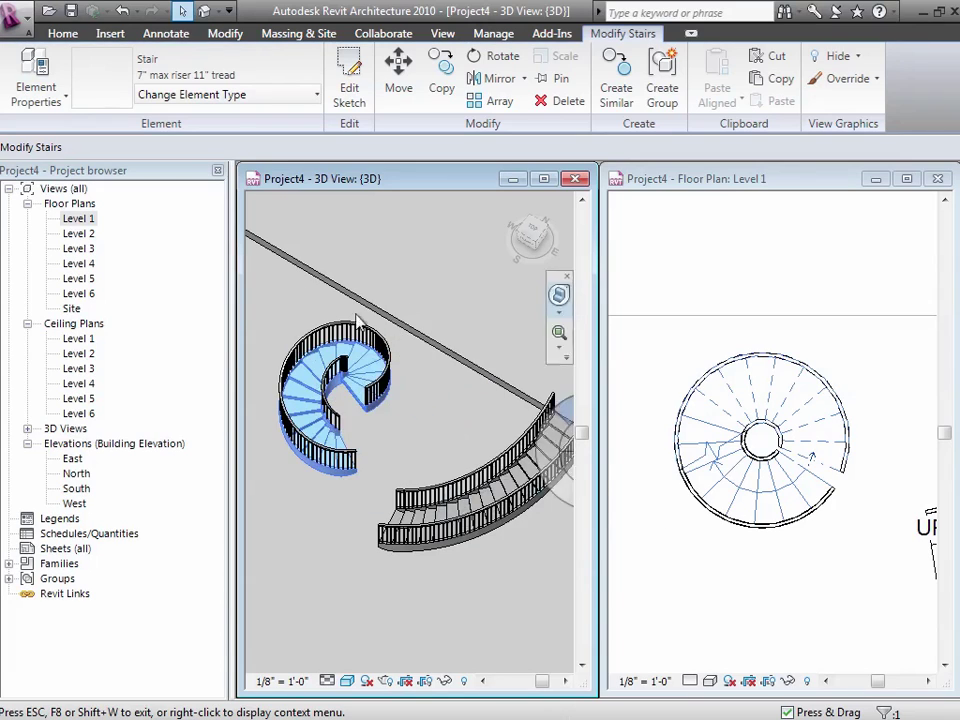
key(Escape)
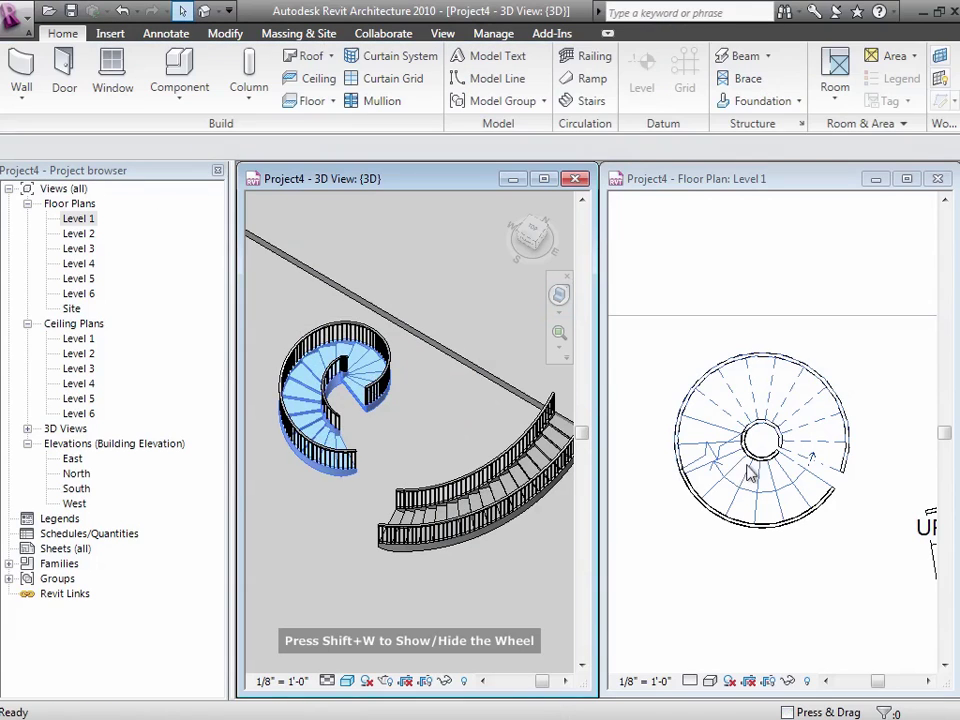
click(779, 515)
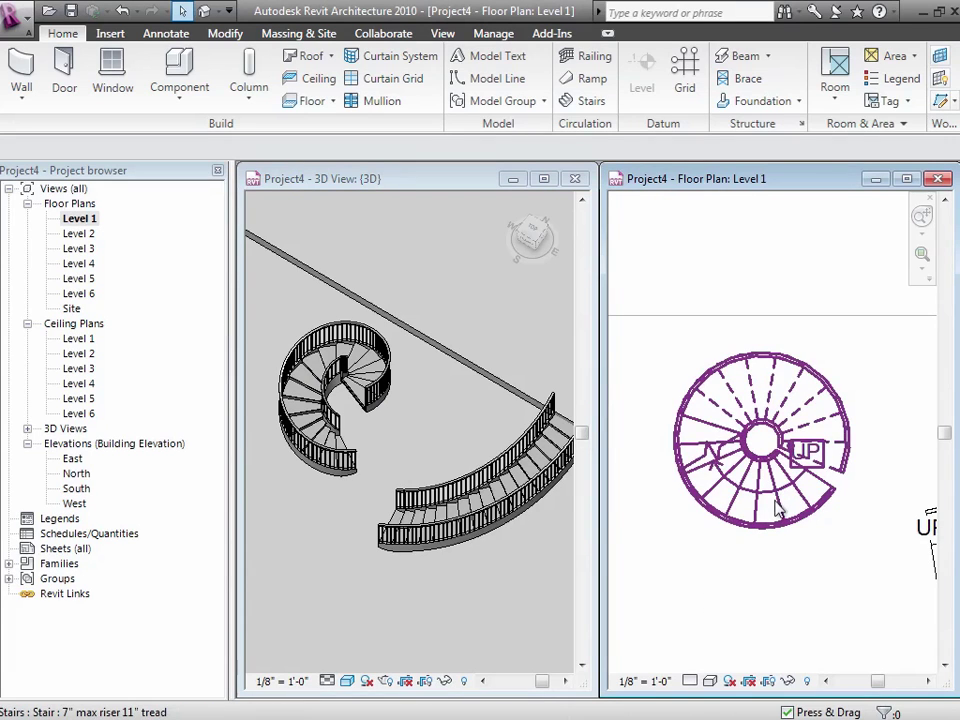
click(779, 510)
key(Delete)
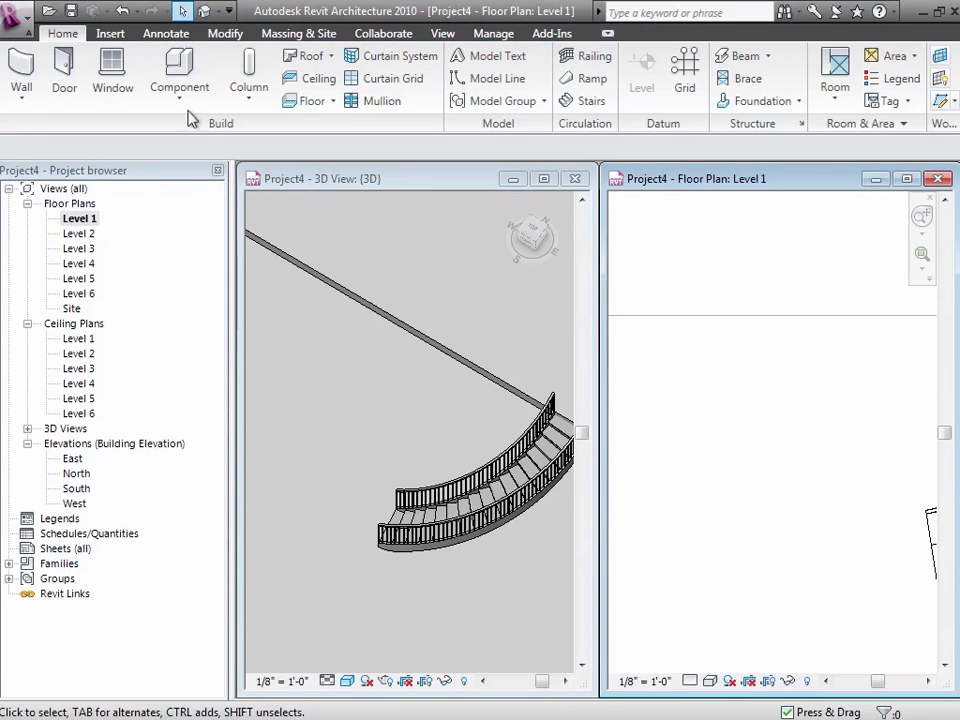
Start a new stair sketch and try a center-based arc run with a 2'-0" radius
click(569, 104)
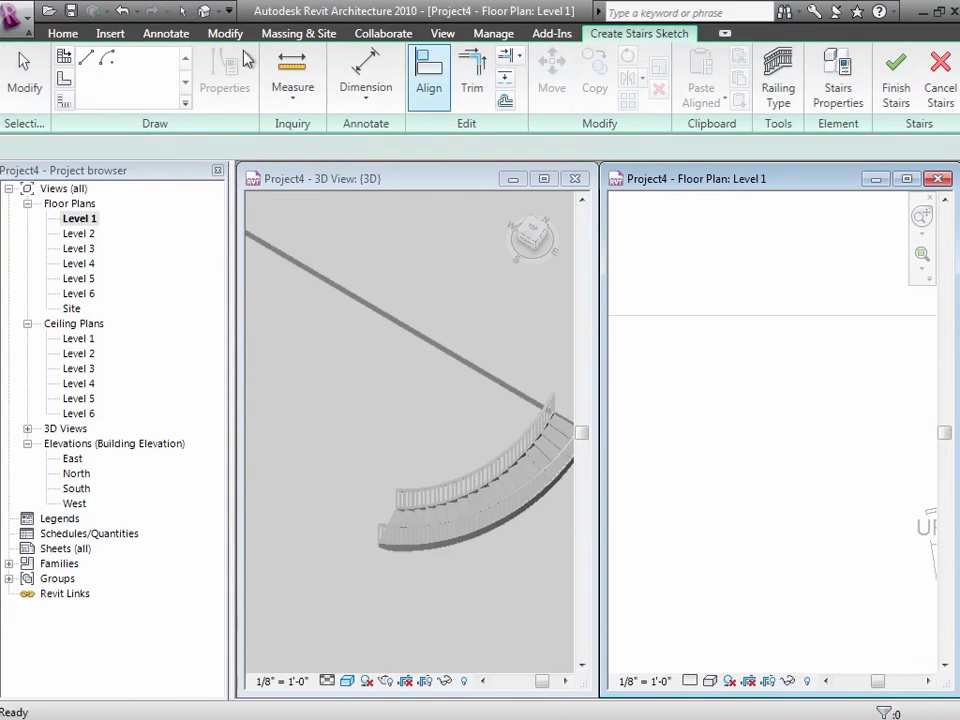
click(109, 62)
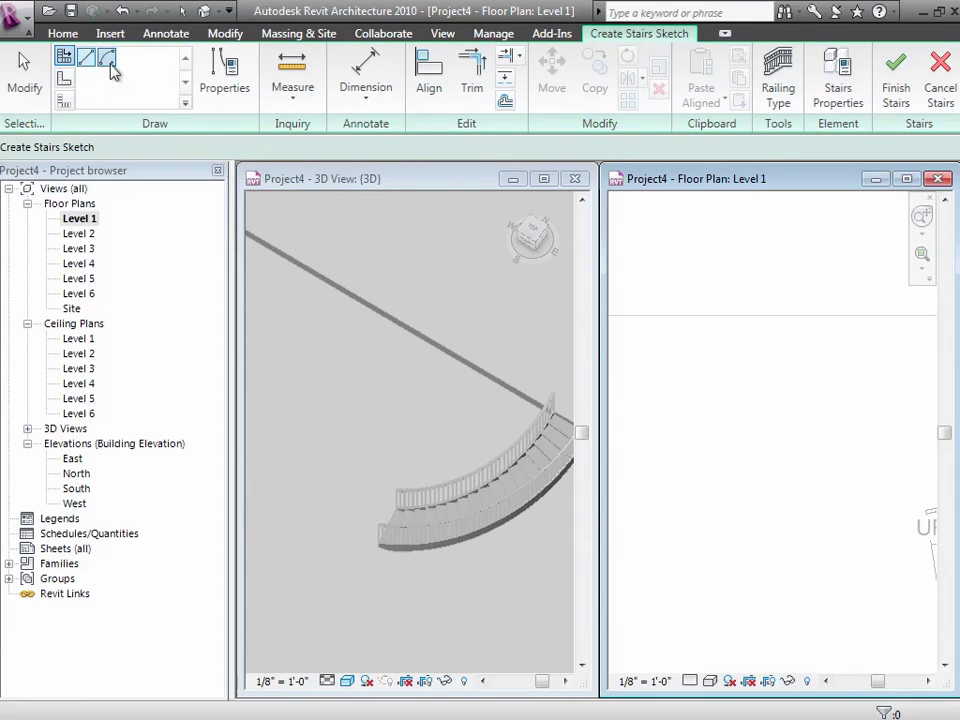
click(773, 480)
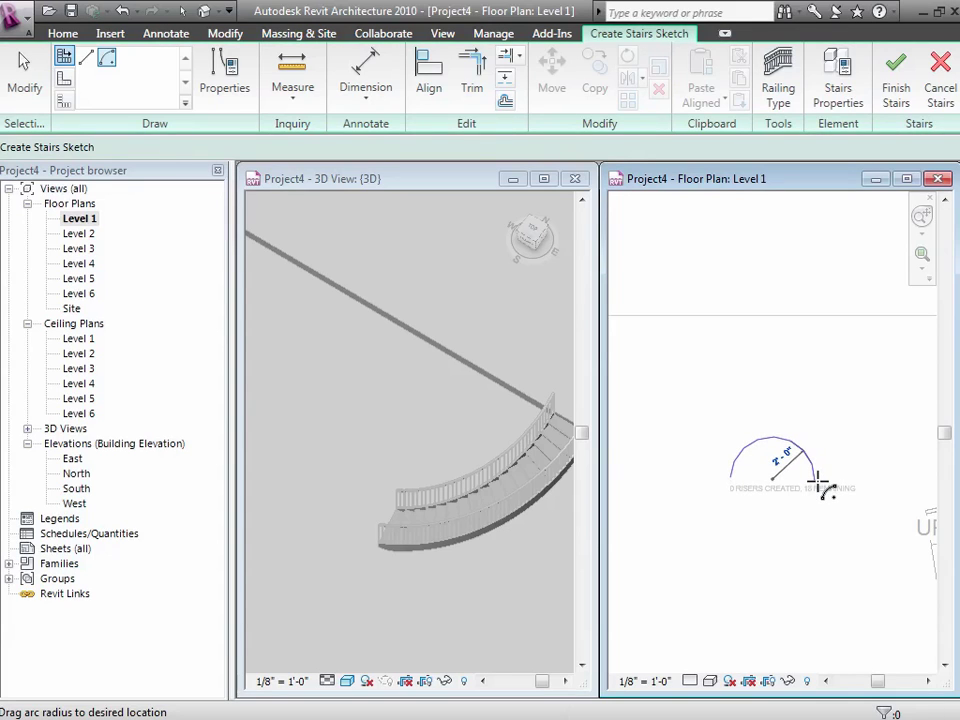
click(818, 480)
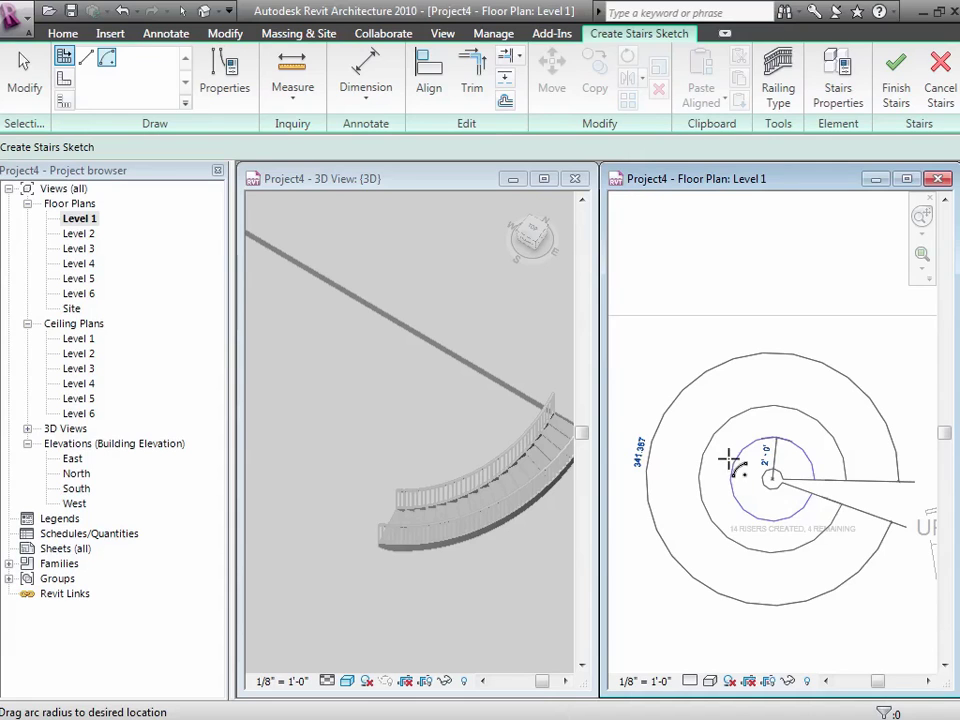
click(30, 72)
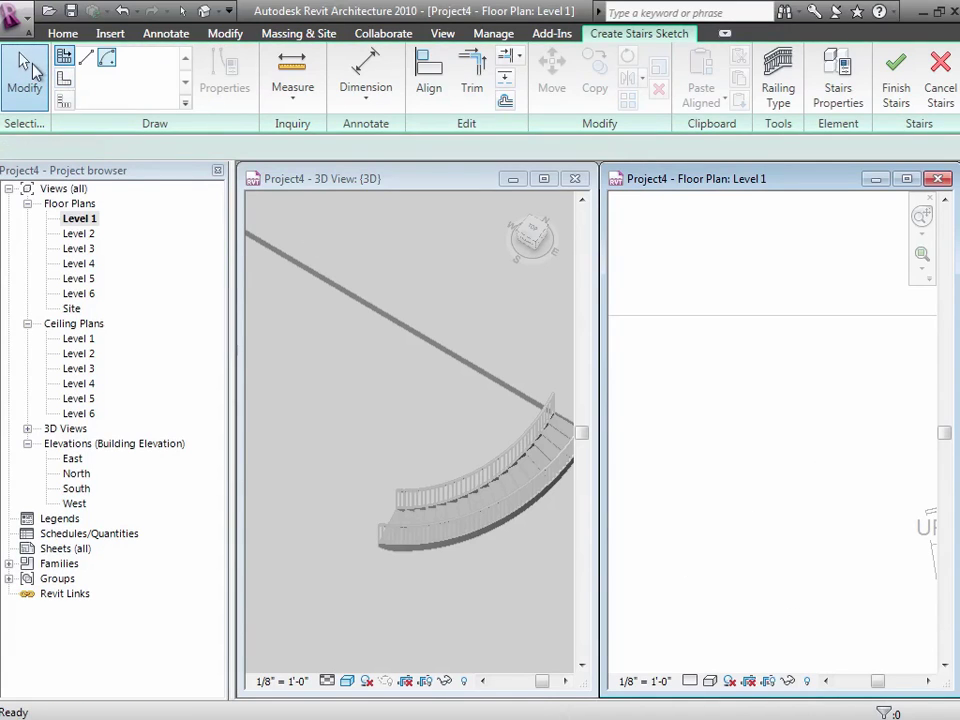
click(108, 58)
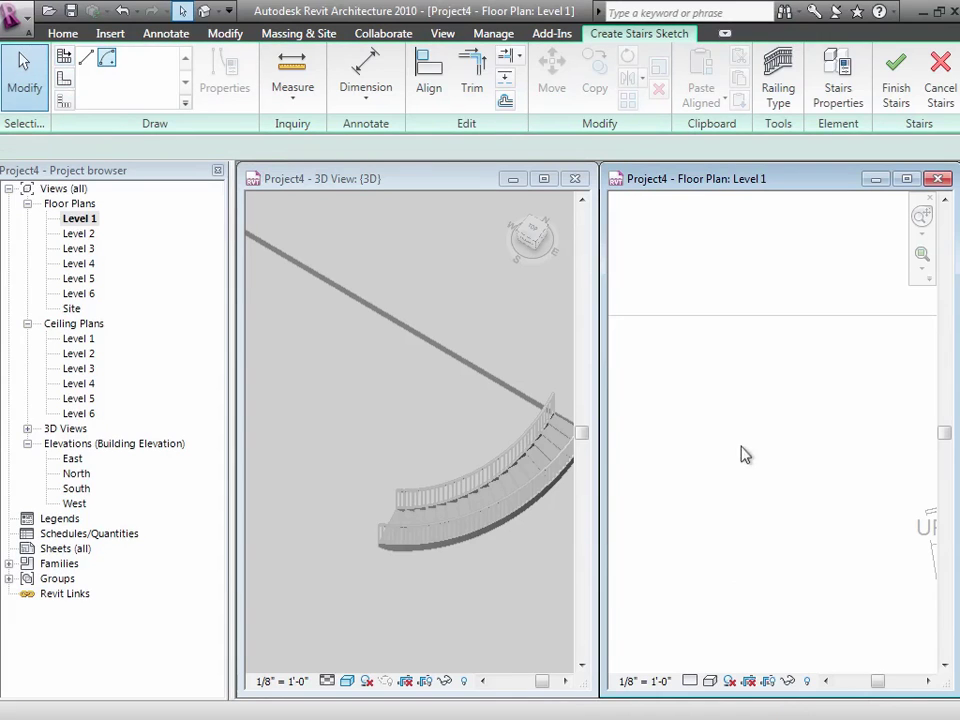
click(760, 505)
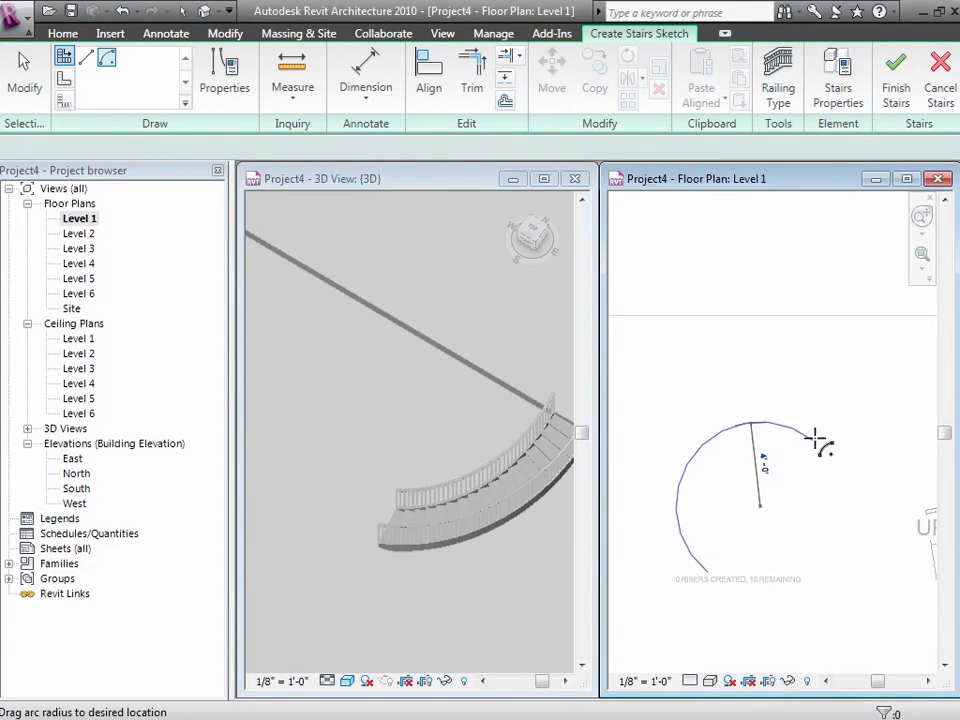
click(816, 440)
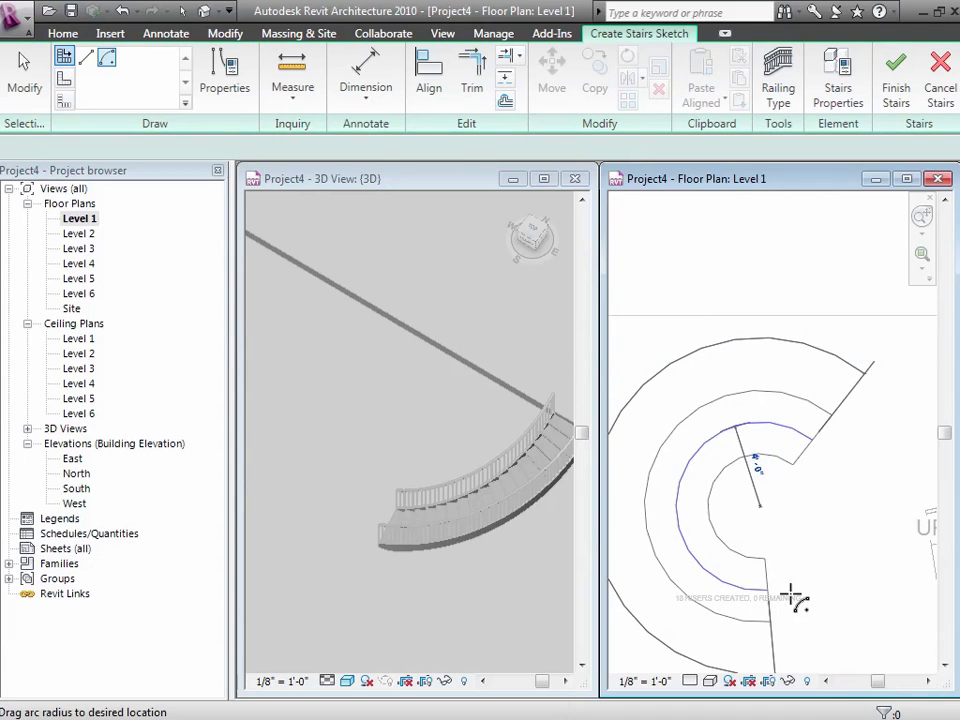
click(793, 598)
Sketch a counterclockwise center-based arc run with a 3'-0" radius, sweeping about 298° to use all 18 risers
click(105, 60)
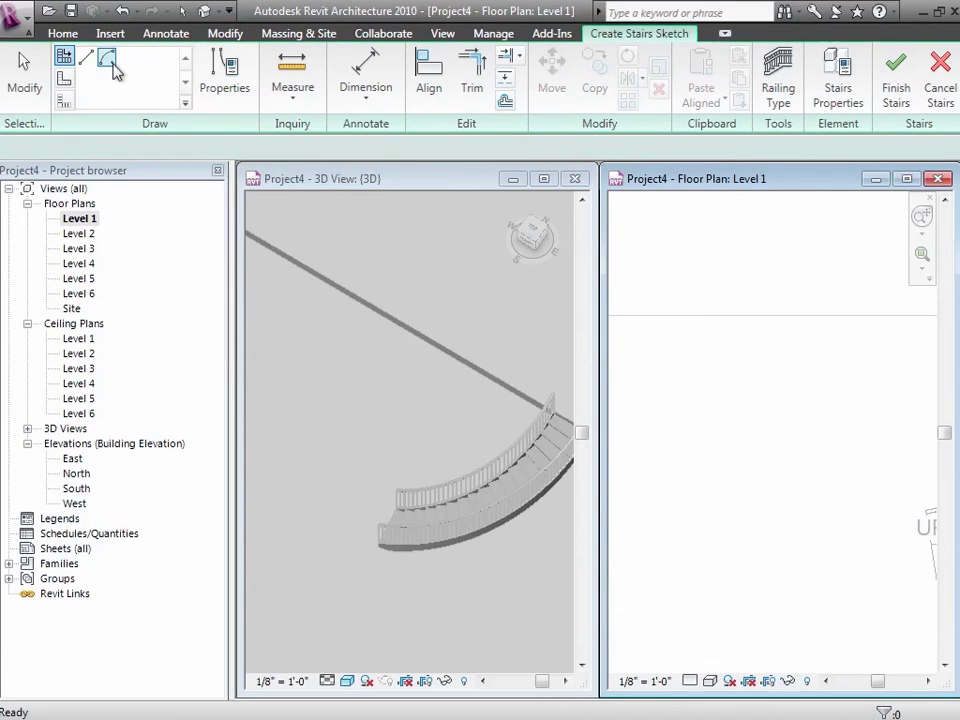
click(762, 501)
click(742, 431)
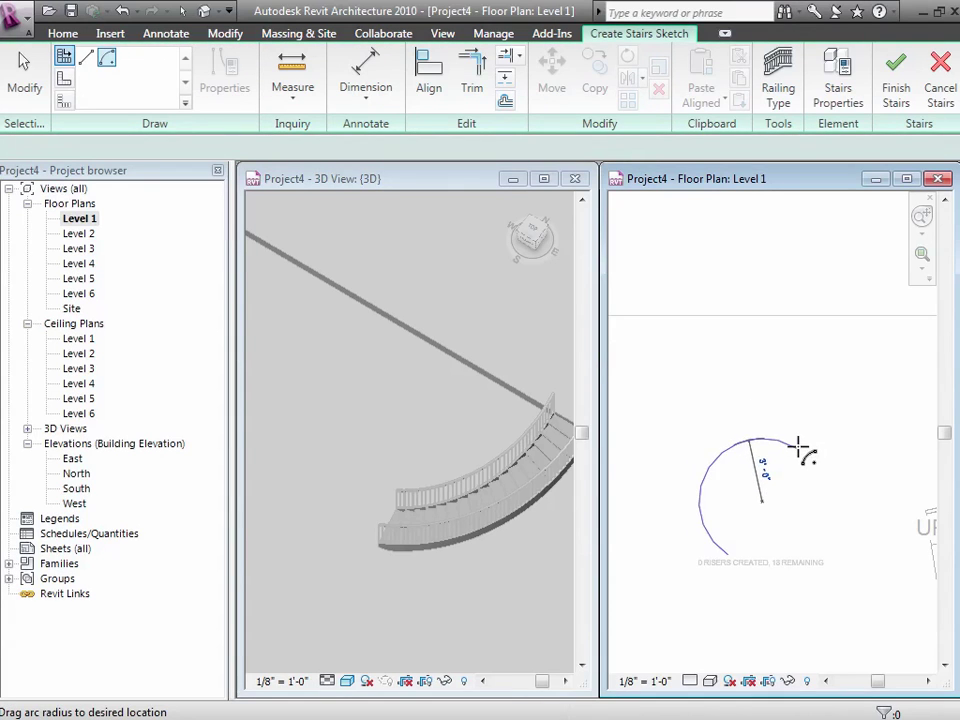
click(795, 445)
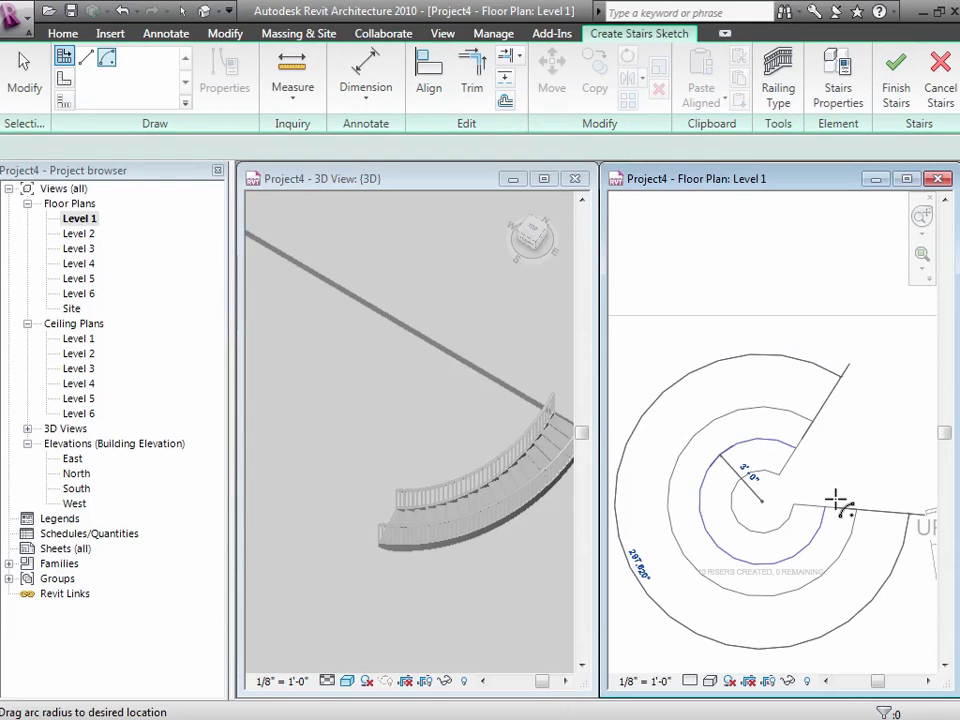
click(837, 505)
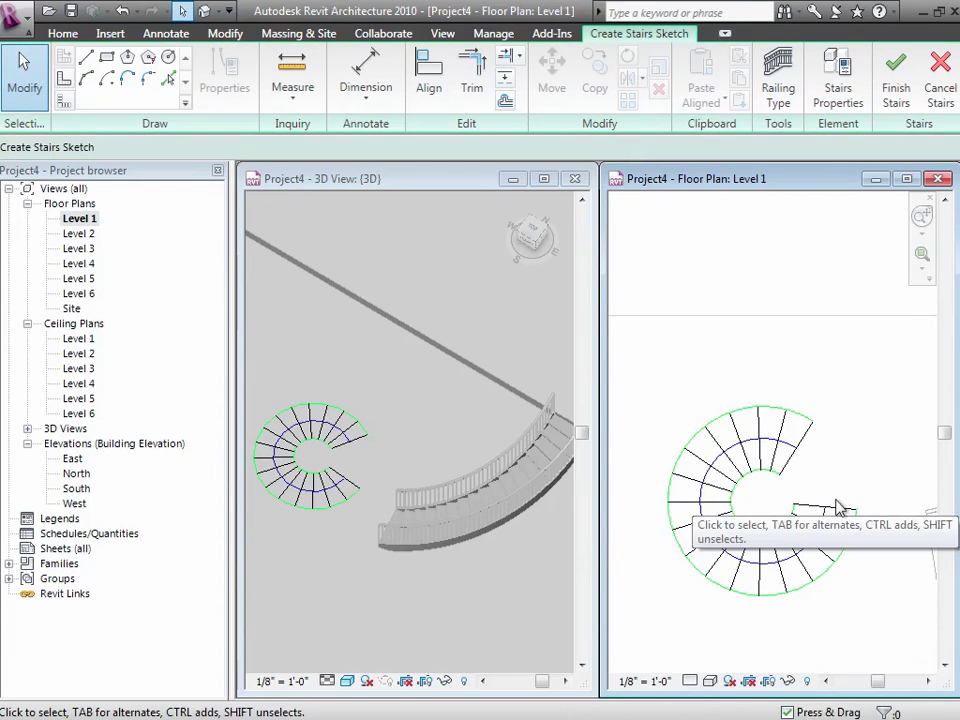